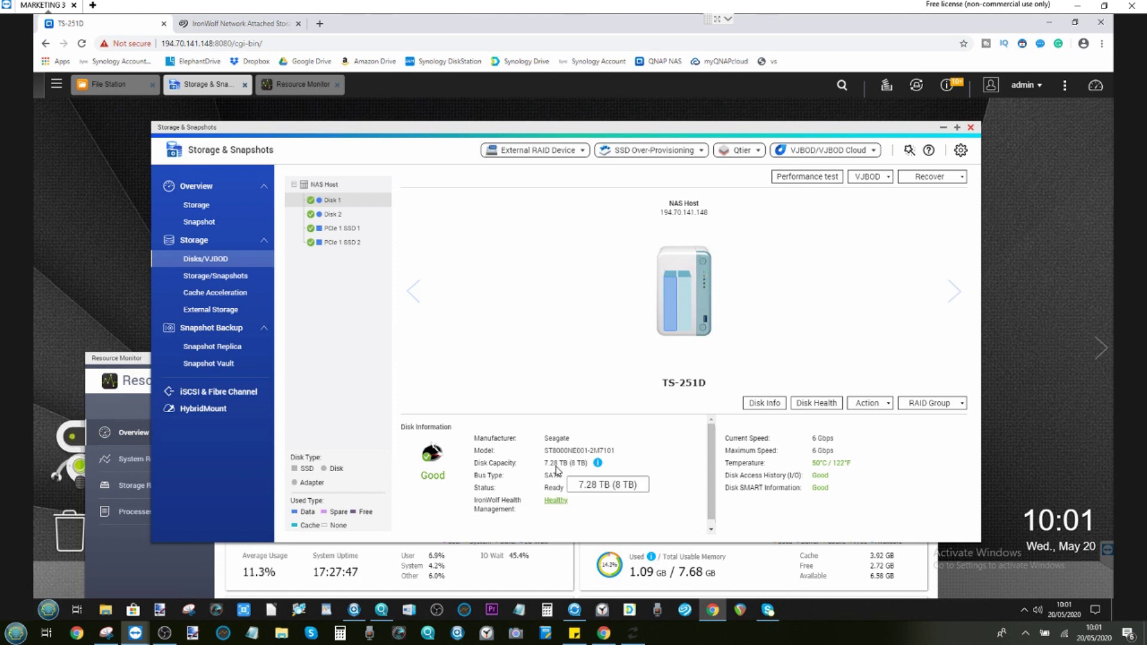
From Disk 1's information panel, open the RAID group list
{"action": "left_click", "coordinate": [952, 402]}
View RAID Group 1 and PCIe 1 SSD 1, then switch to RAID Group 2
{"action": "left_click", "coordinate": [942, 429]}
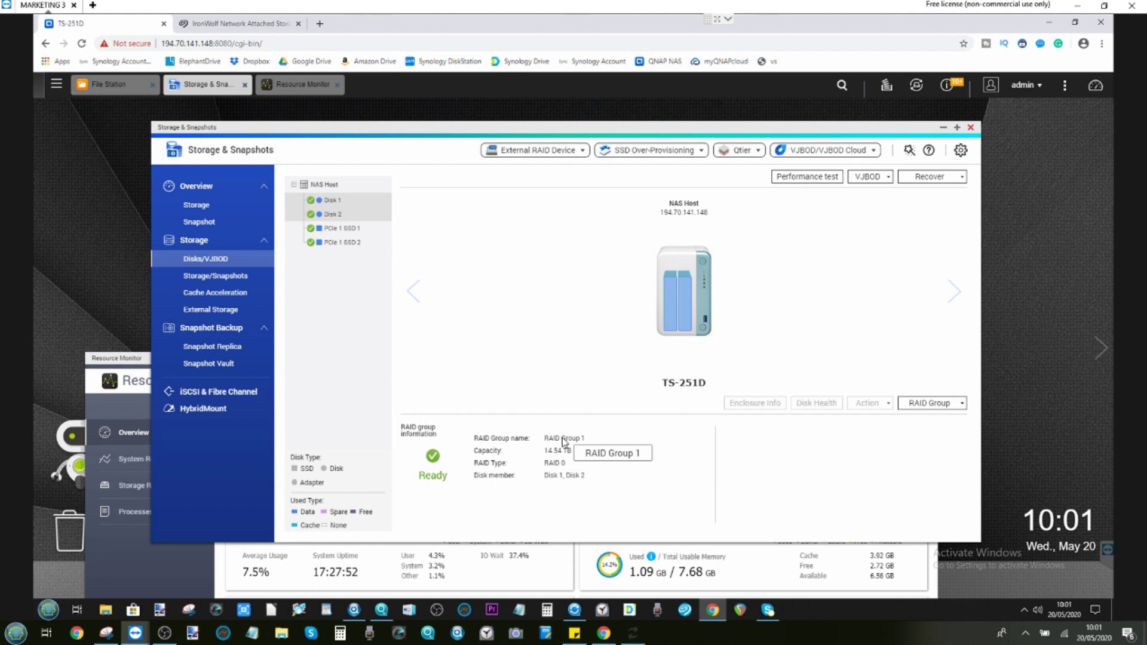
{"action": "left_click", "coordinate": [342, 229]}
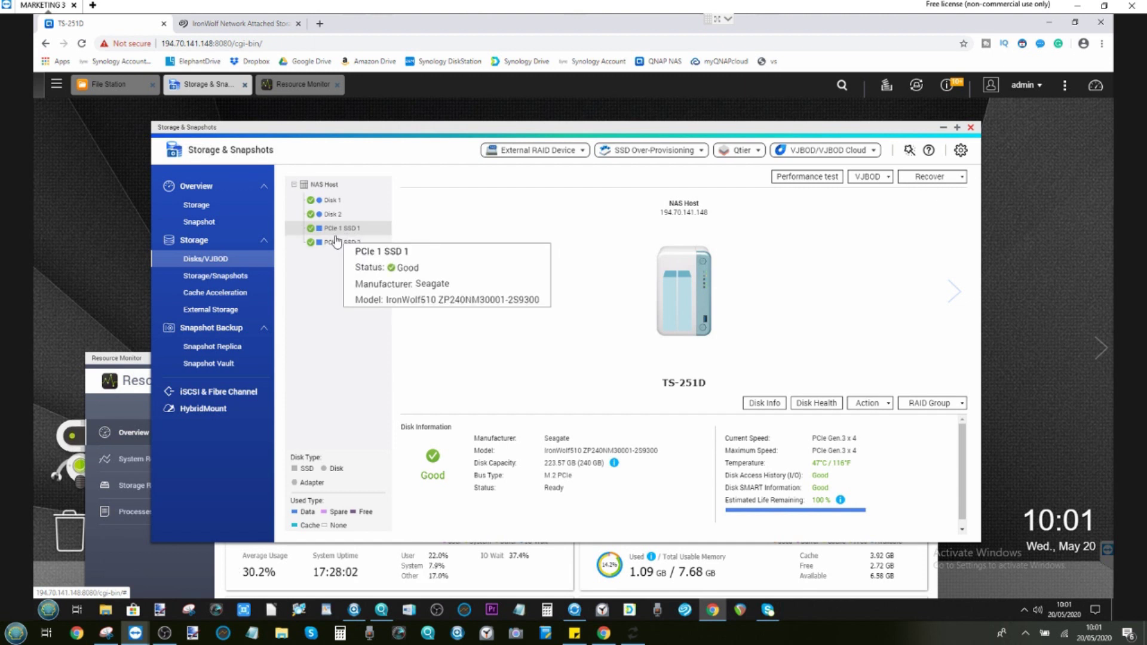
{"action": "left_click", "coordinate": [952, 404]}
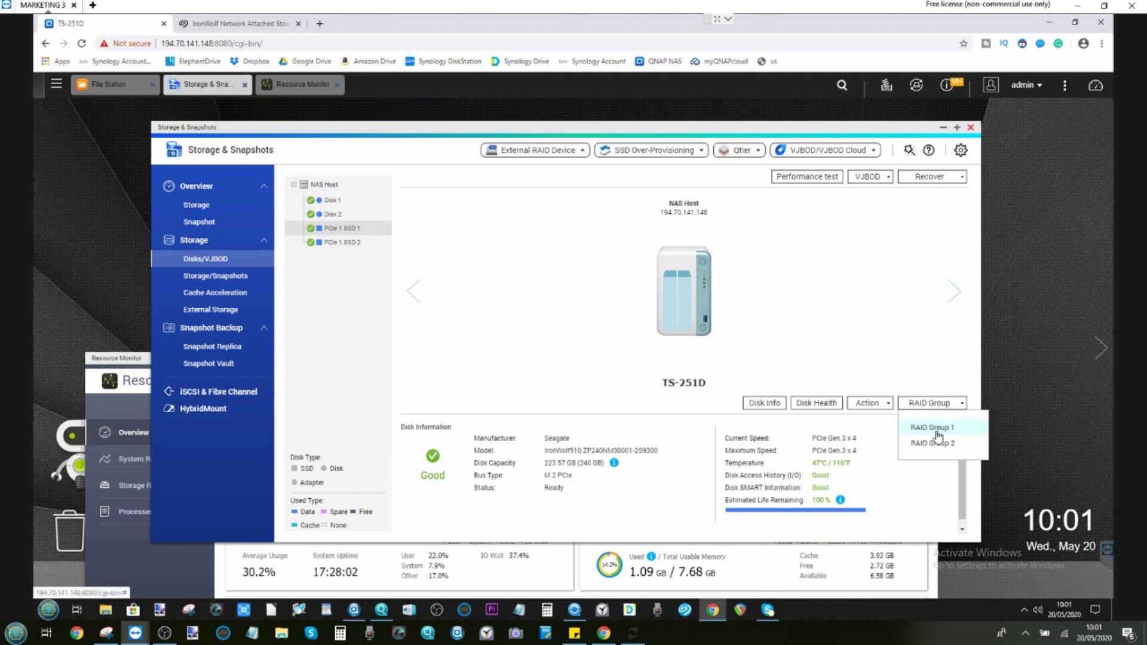
{"action": "left_click", "coordinate": [937, 444]}
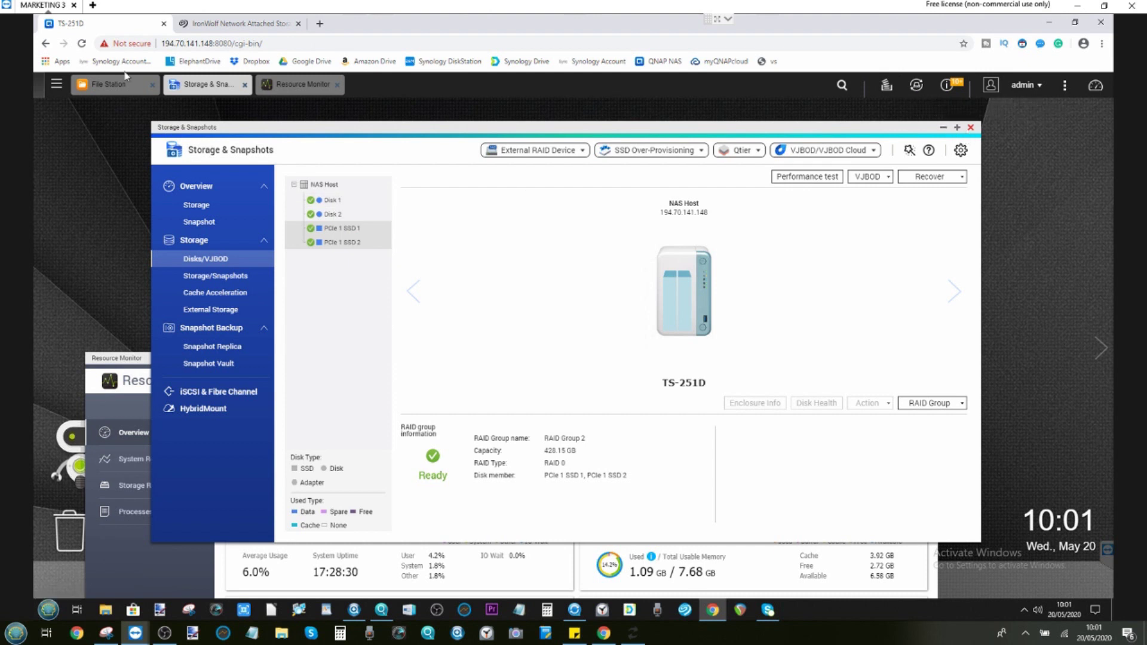
Calculate the size of Test Files 1 in home on DataVol1, confirming 95.55 GB
{"action": "left_click", "coordinate": [109, 85]}
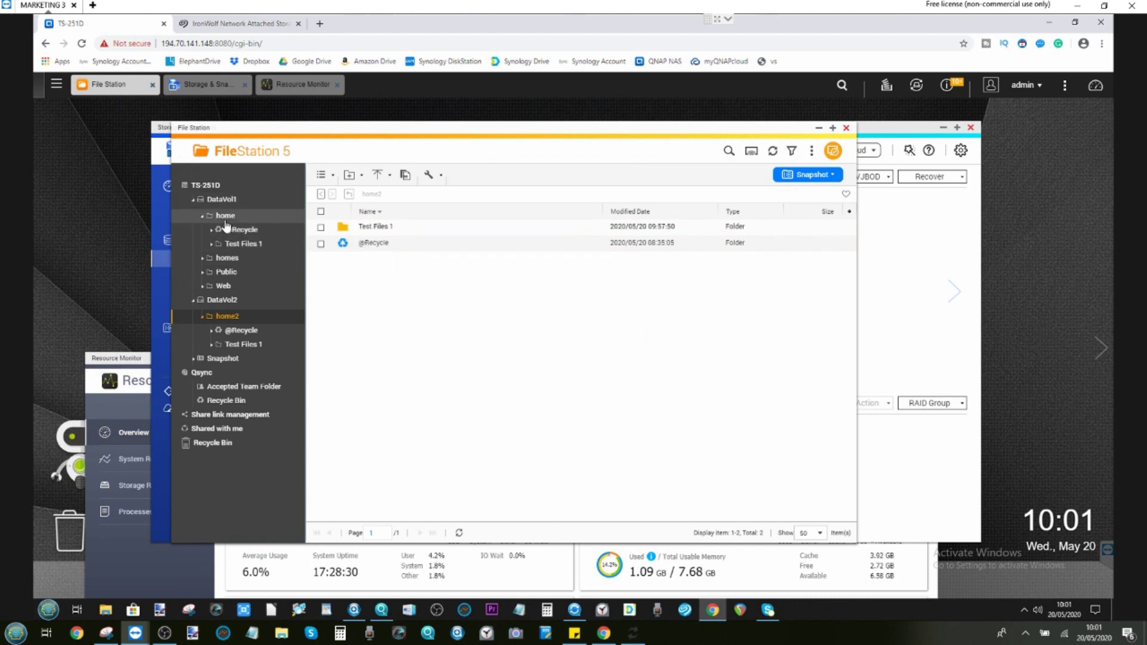
{"action": "left_click", "coordinate": [225, 215]}
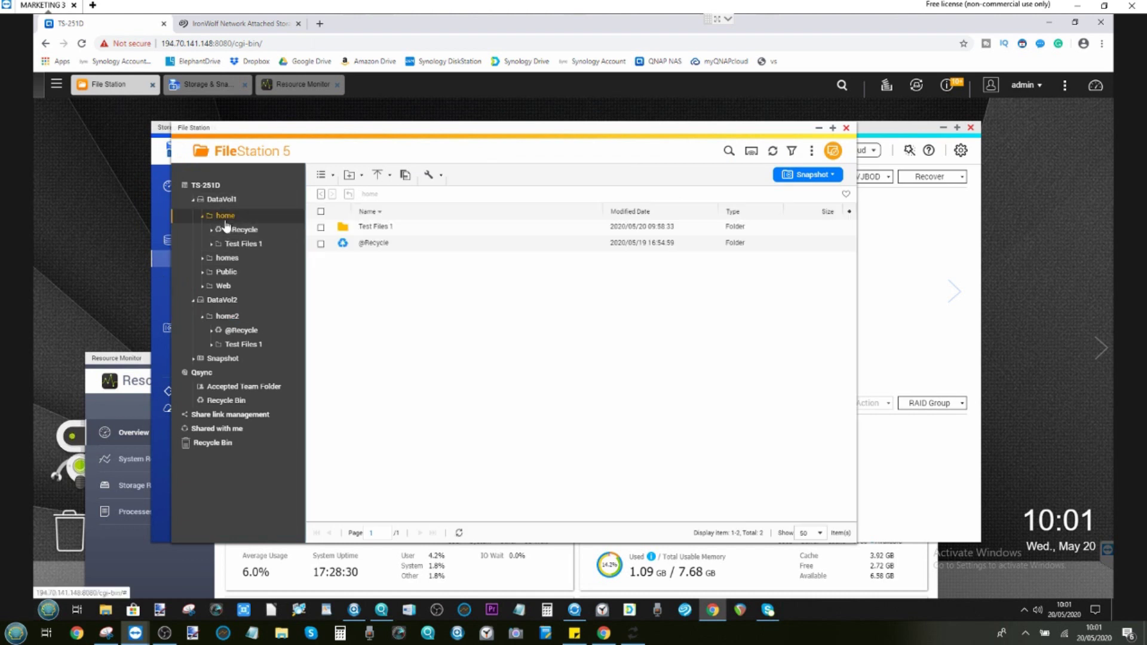
{"action": "right_click", "coordinate": [385, 231]}
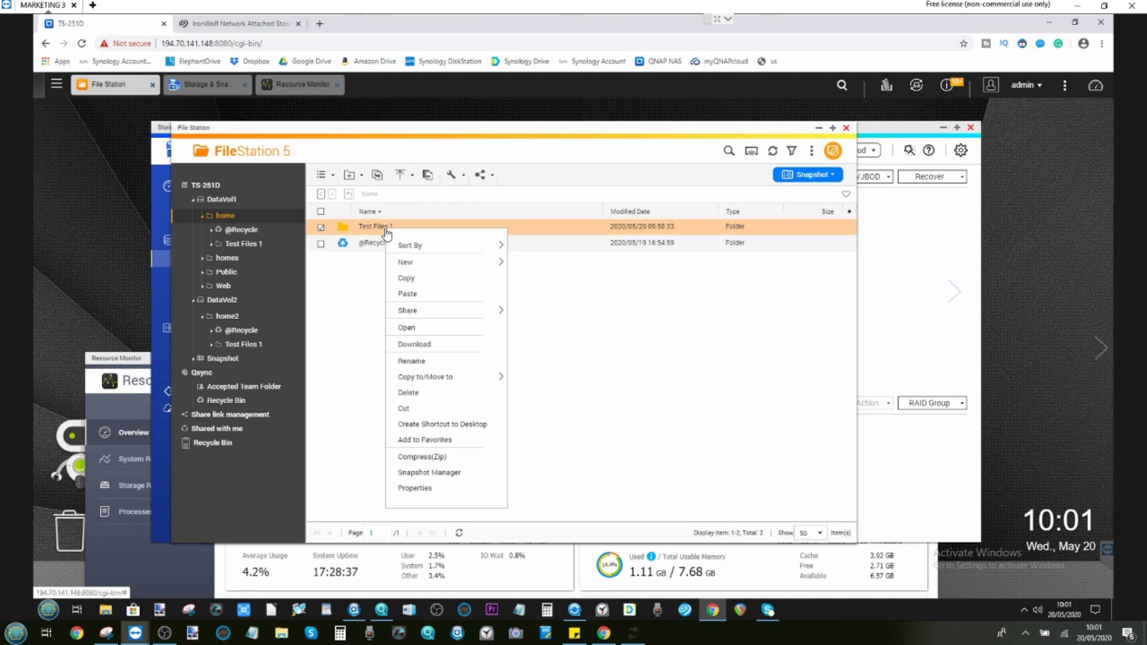
{"action": "left_click", "coordinate": [419, 489]}
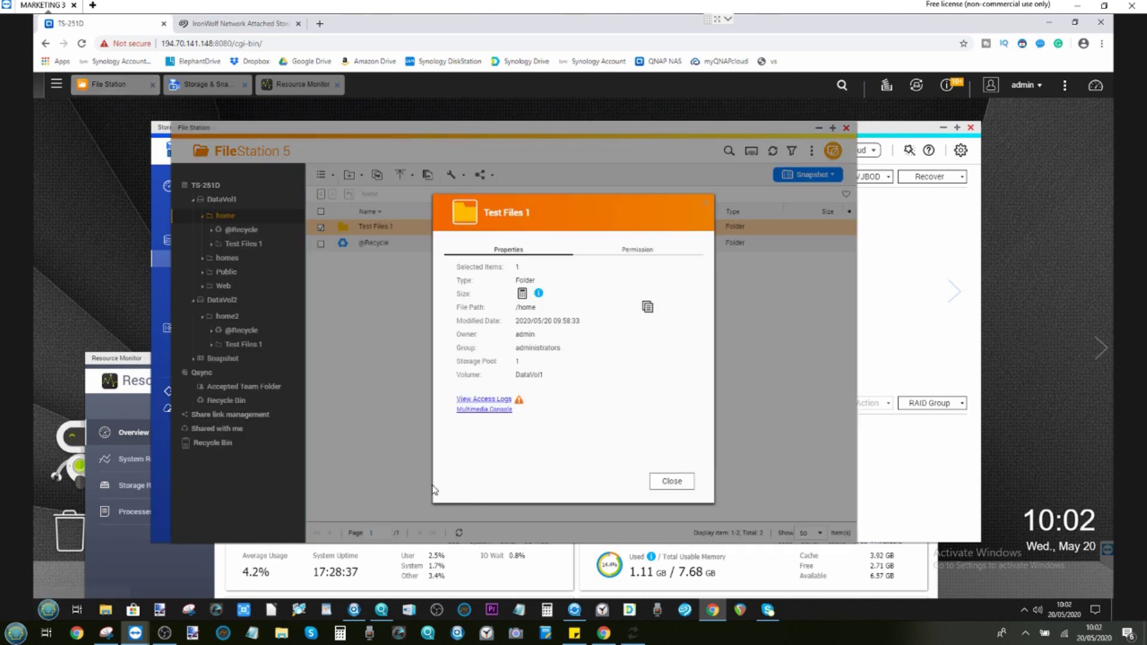
{"action": "left_click", "coordinate": [523, 294]}
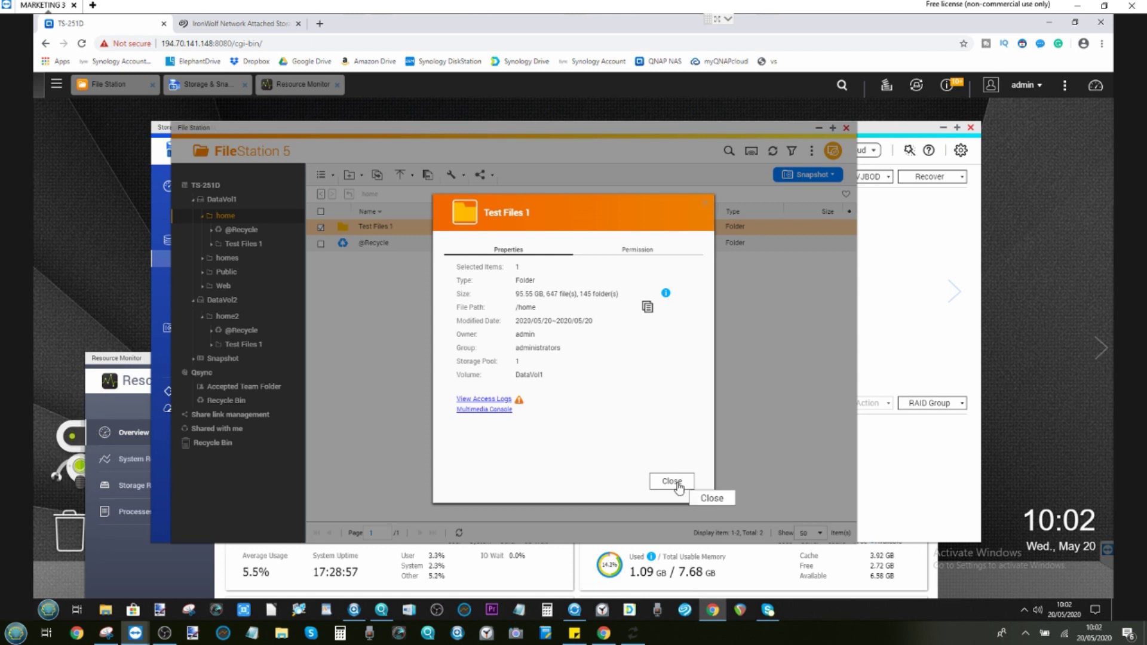
{"action": "left_click", "coordinate": [673, 483]}
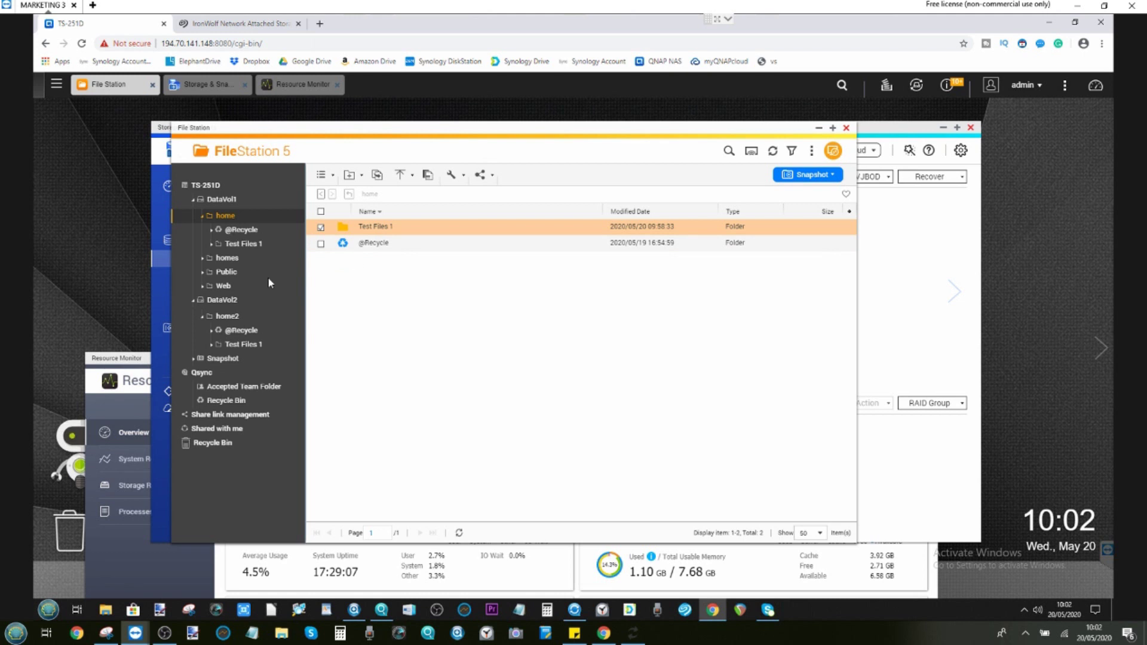
{"action": "left_click", "coordinate": [227, 317]}
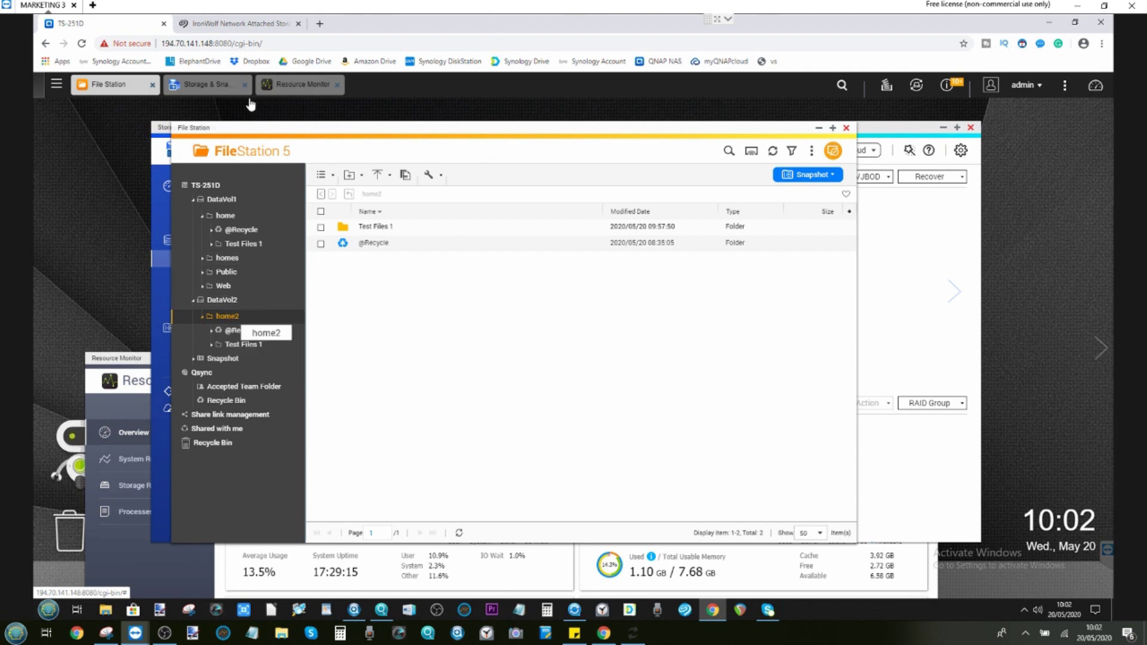
Calculate the size of Test Files 1 in home2 on DataVol2, showing 95.55 GB
{"action": "right_click", "coordinate": [384, 232]}
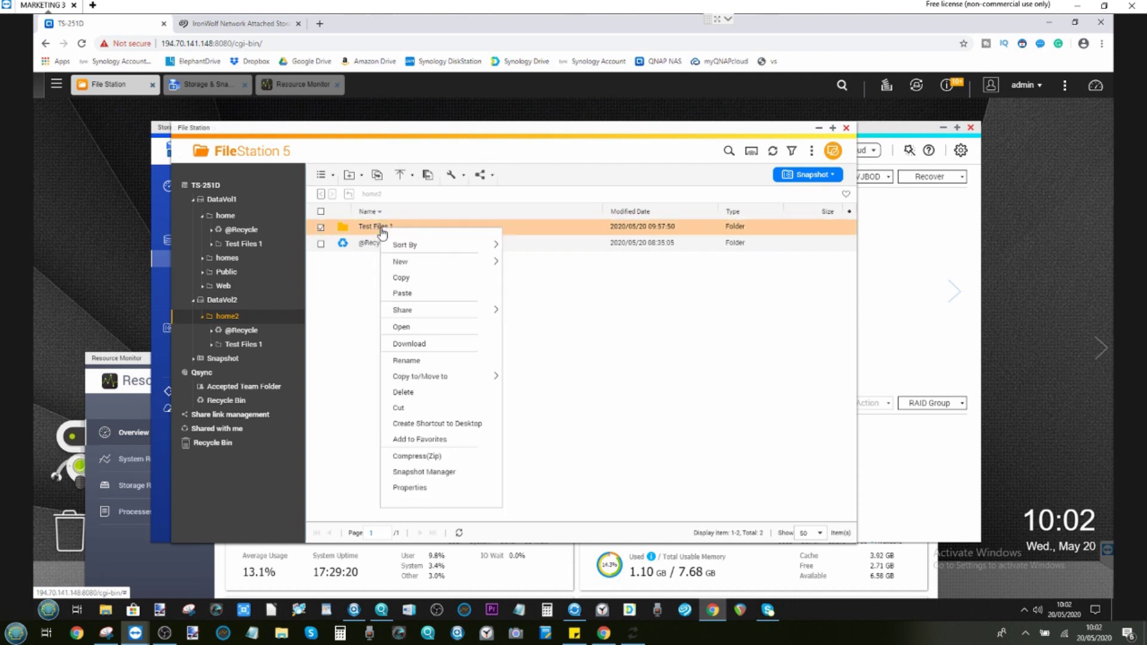
{"action": "left_click", "coordinate": [411, 487]}
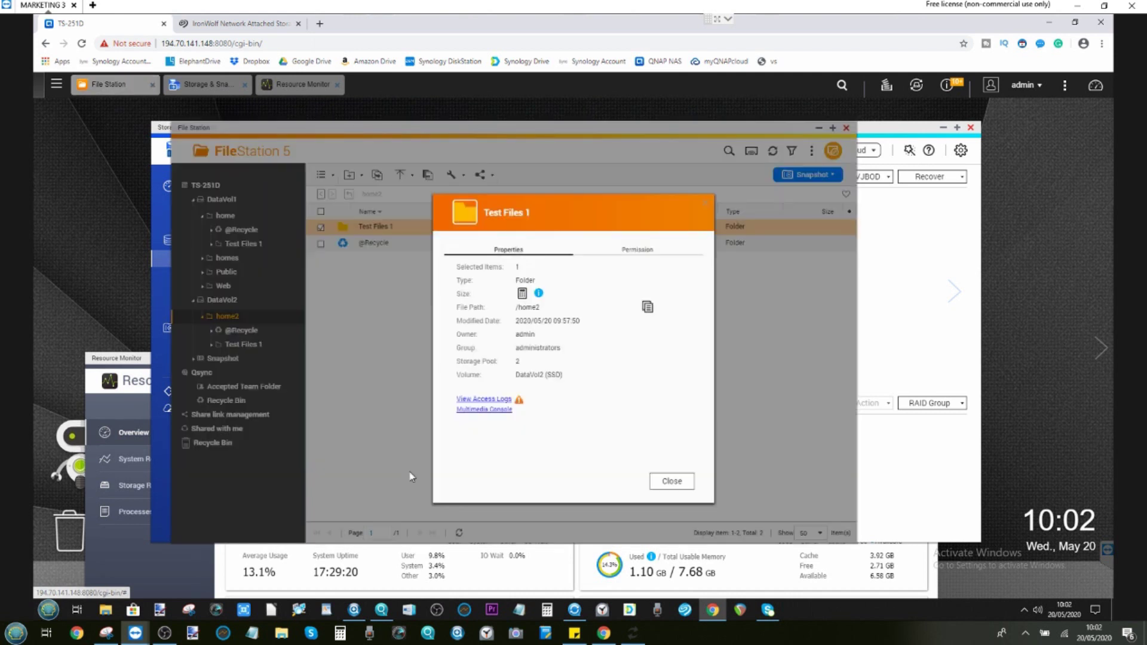
{"action": "left_click", "coordinate": [522, 294]}
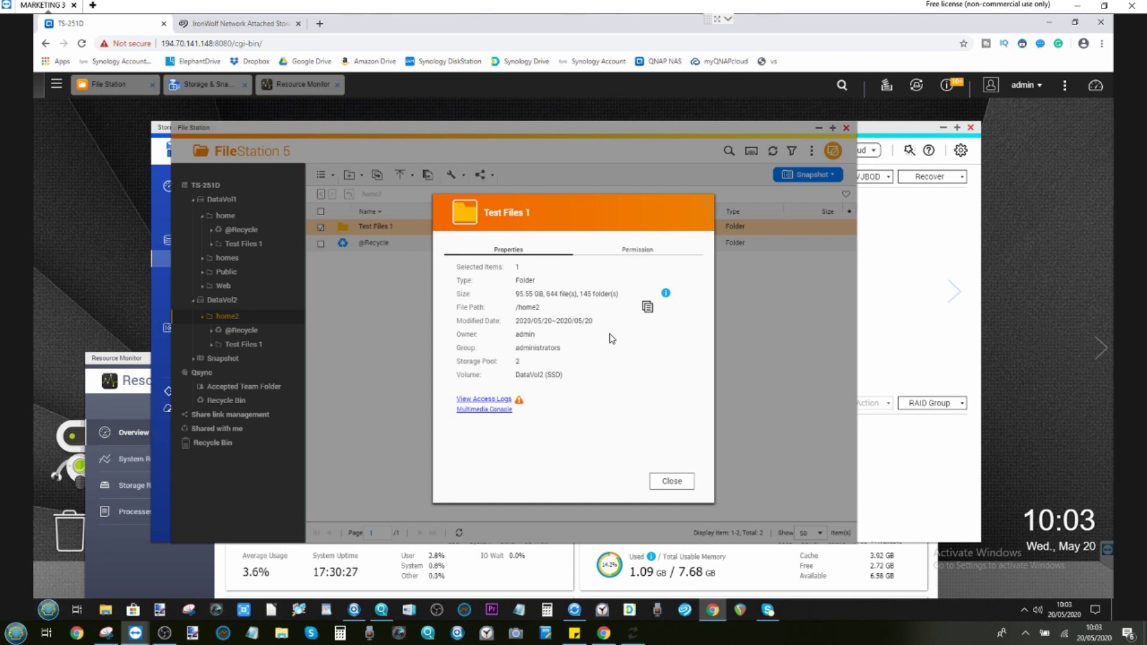
{"action": "left_click", "coordinate": [675, 482]}
Return to home on DataVol1, select Test Files 1, and check Resource Monitor
{"action": "left_click", "coordinate": [225, 216]}
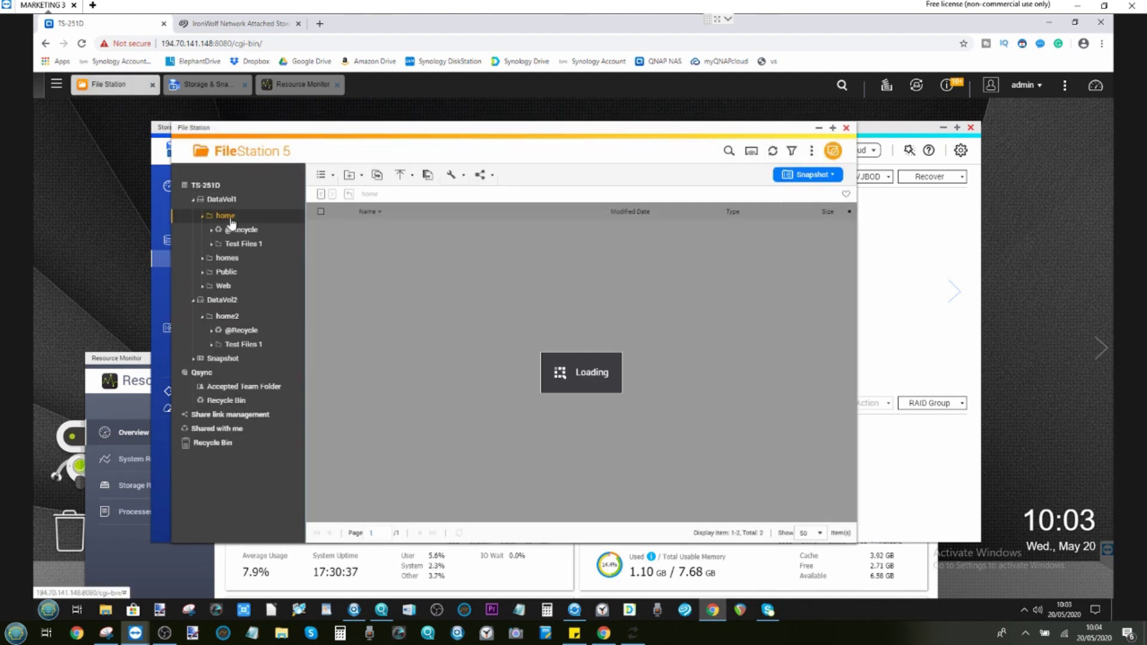
{"action": "left_click", "coordinate": [395, 227]}
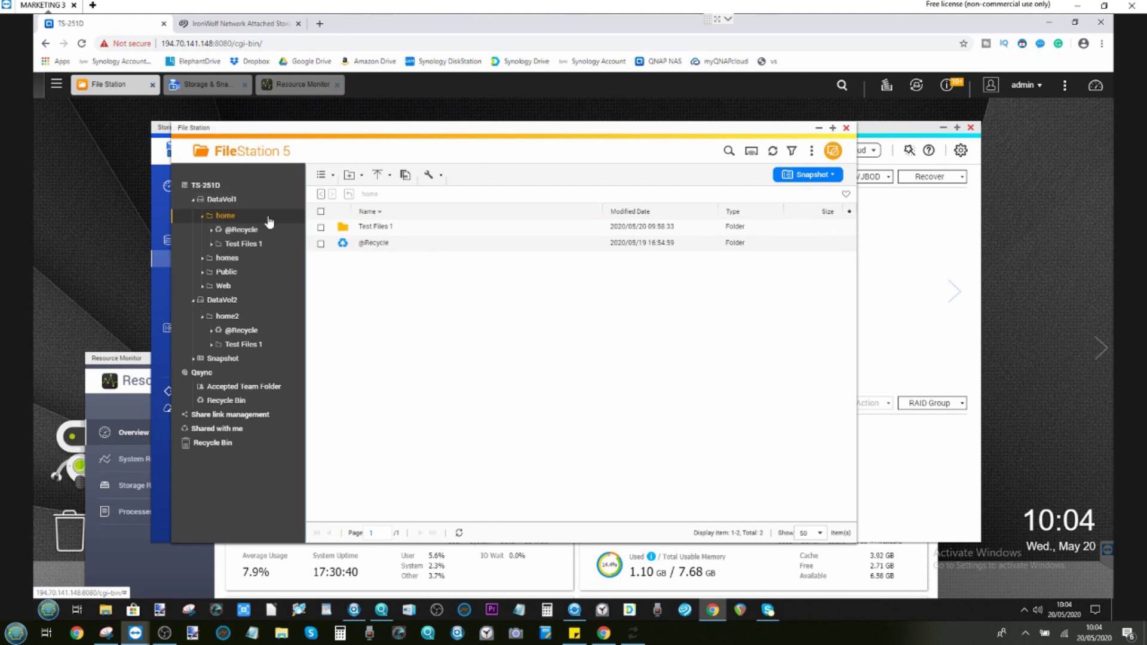
{"action": "left_click", "coordinate": [303, 84]}
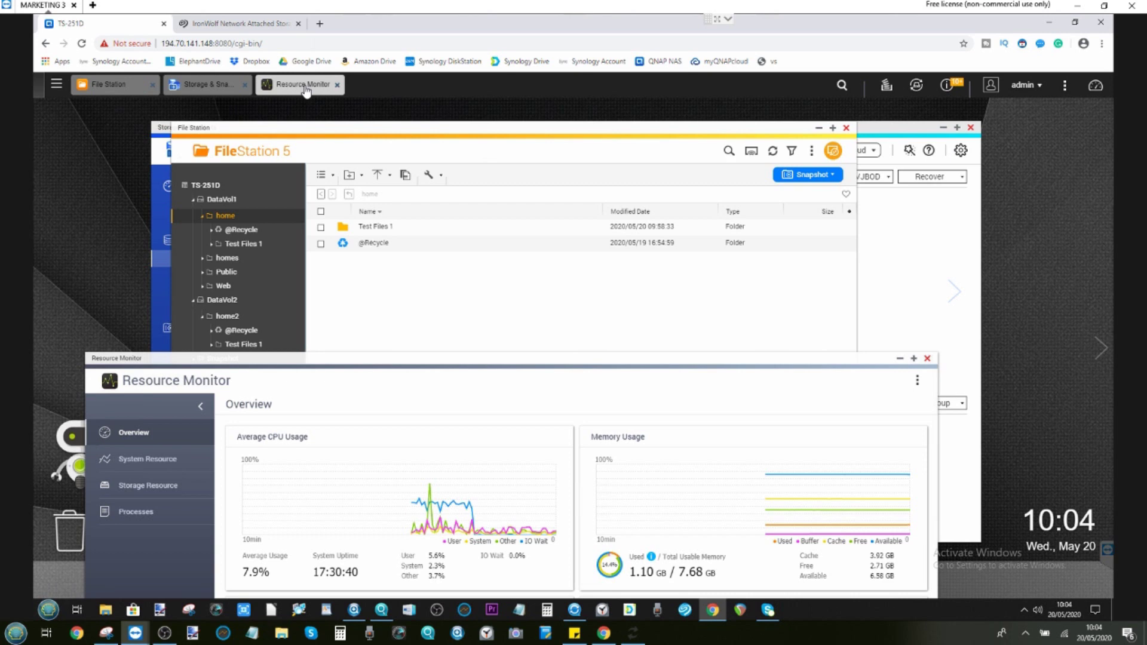
{"action": "left_click", "coordinate": [379, 129]}
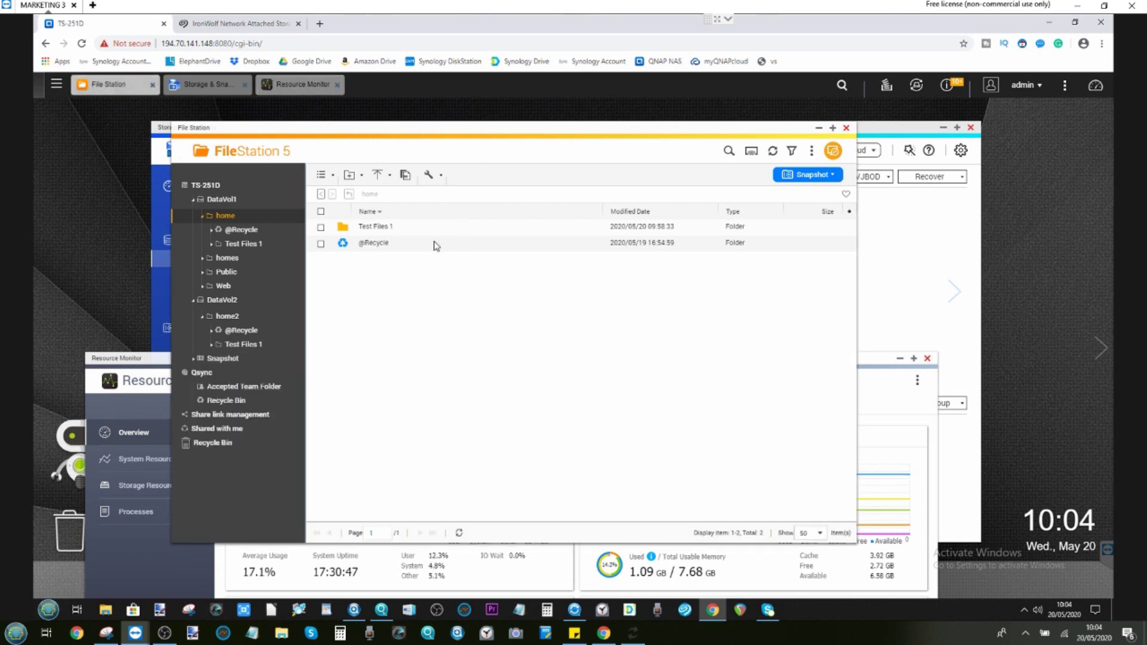
Create a folder named 1 in home on DataVol1
{"action": "right_click", "coordinate": [350, 262]}
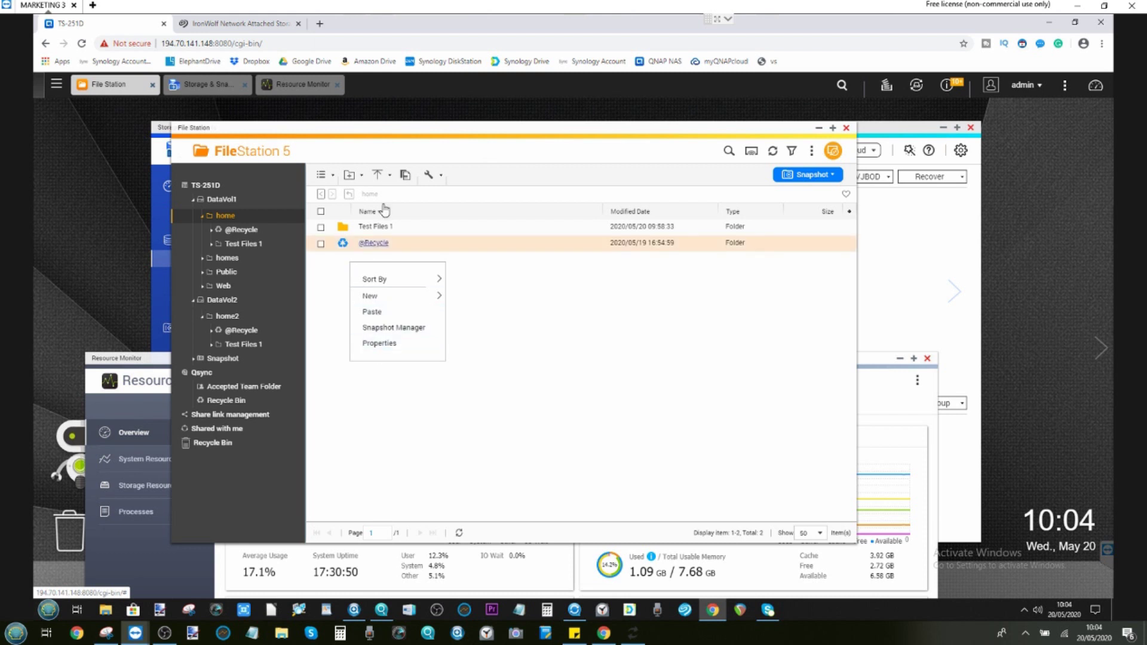
{"action": "left_click", "coordinate": [351, 176]}
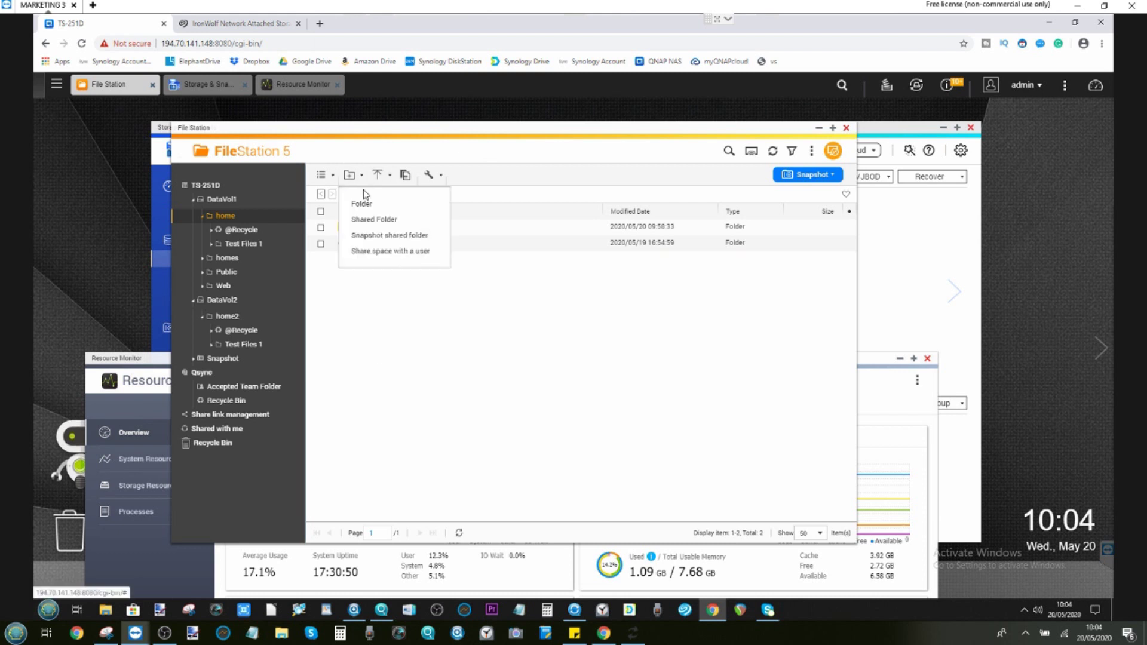
{"action": "left_click", "coordinate": [376, 301]}
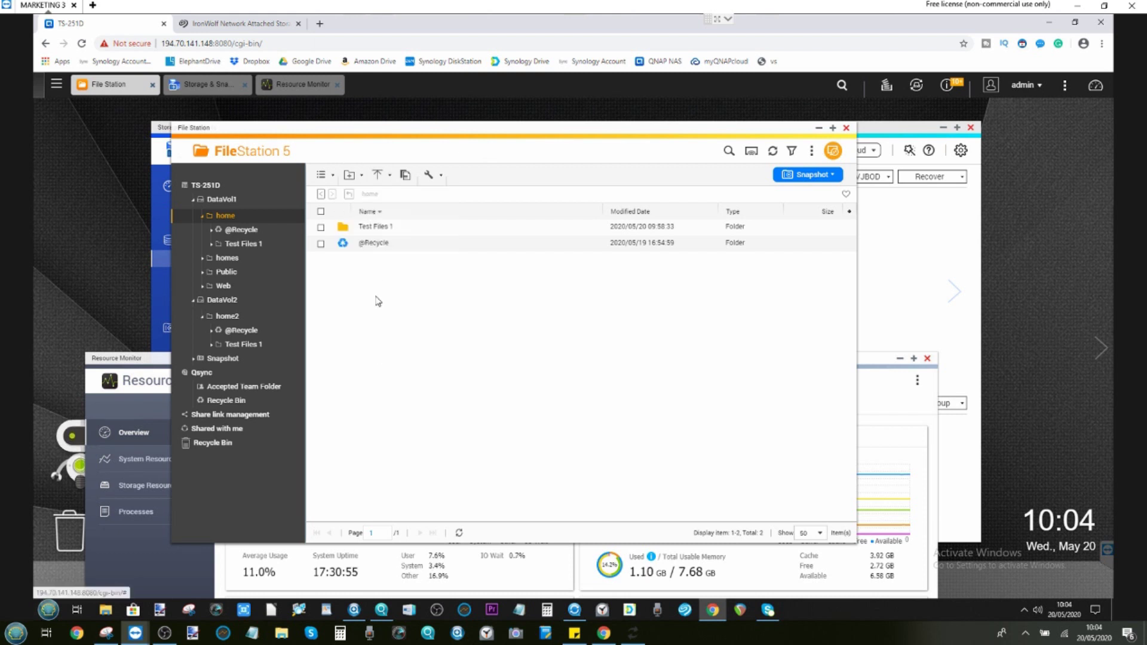
{"action": "left_click", "coordinate": [352, 175]}
{"action": "left_click", "coordinate": [370, 213]}
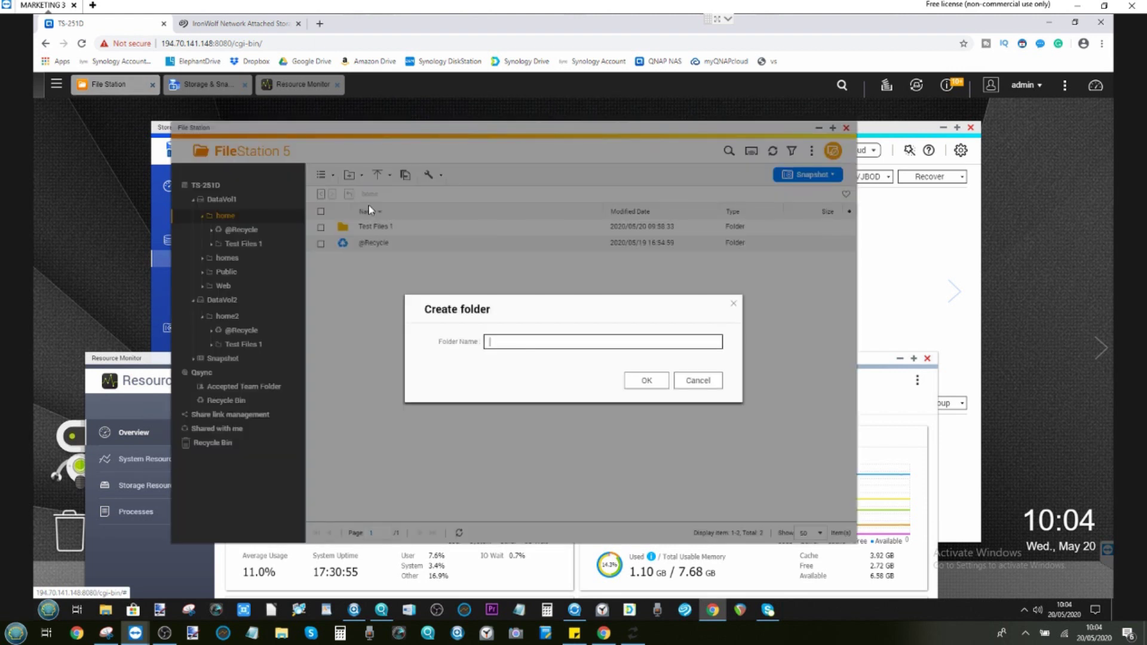
{"action": "type", "text": "1"}
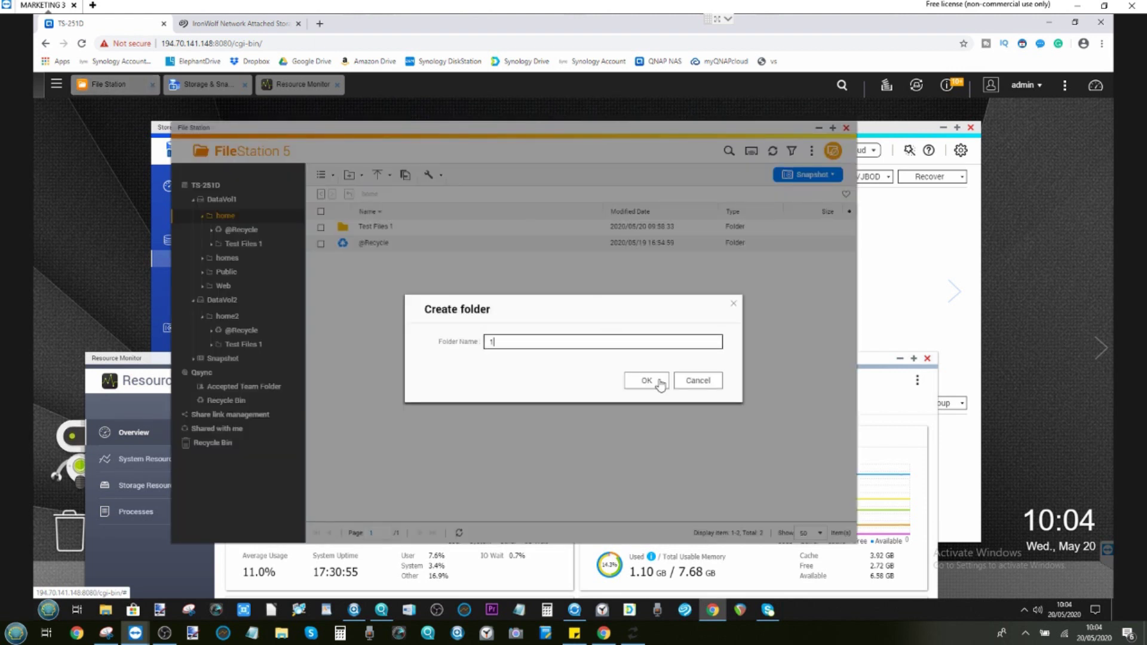
{"action": "left_click", "coordinate": [647, 380]}
Create folders named 2 and 3 alongside folder 1
{"action": "left_click", "coordinate": [353, 177]}
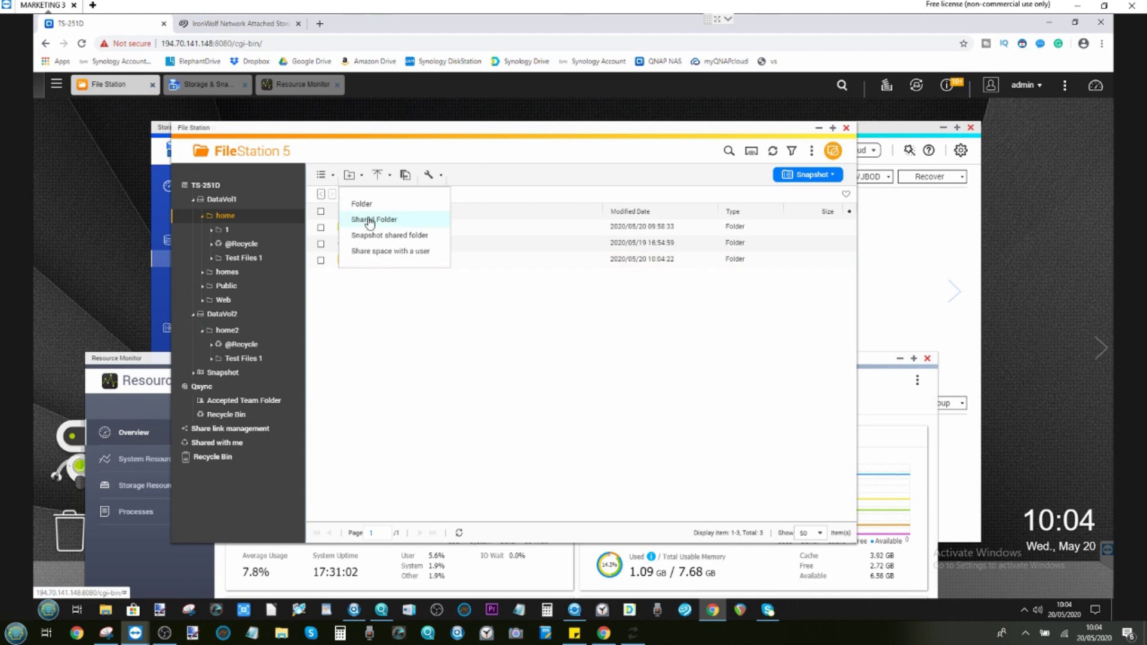
{"action": "left_click", "coordinate": [364, 204]}
{"action": "type", "text": "2"}
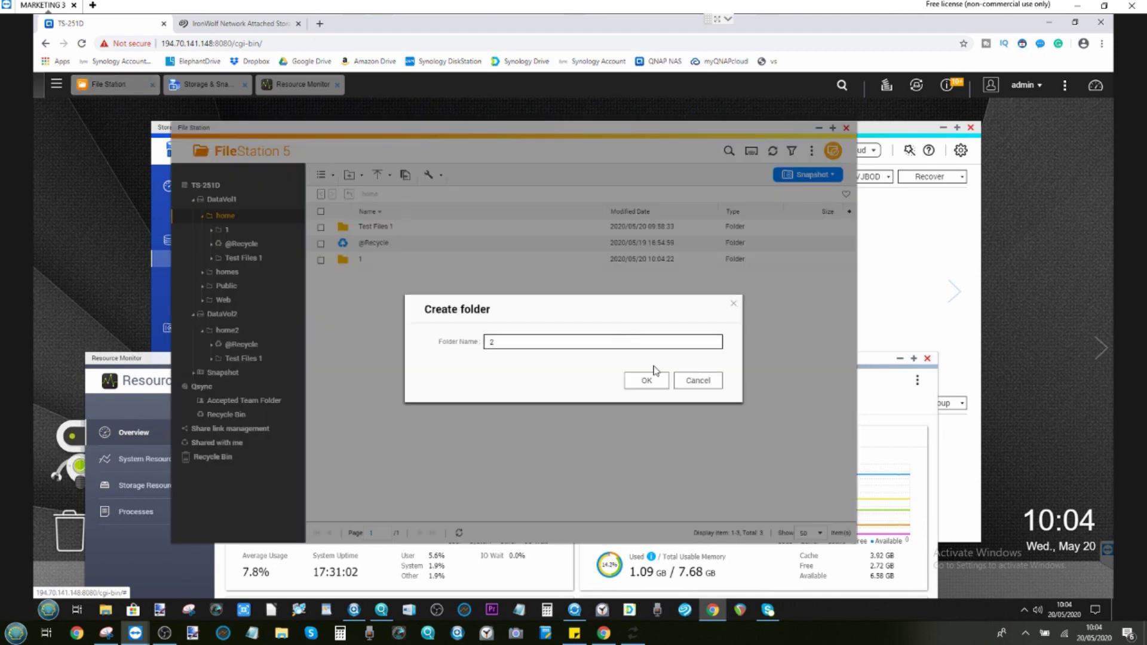
{"action": "left_click", "coordinate": [647, 380]}
{"action": "left_click", "coordinate": [352, 175]}
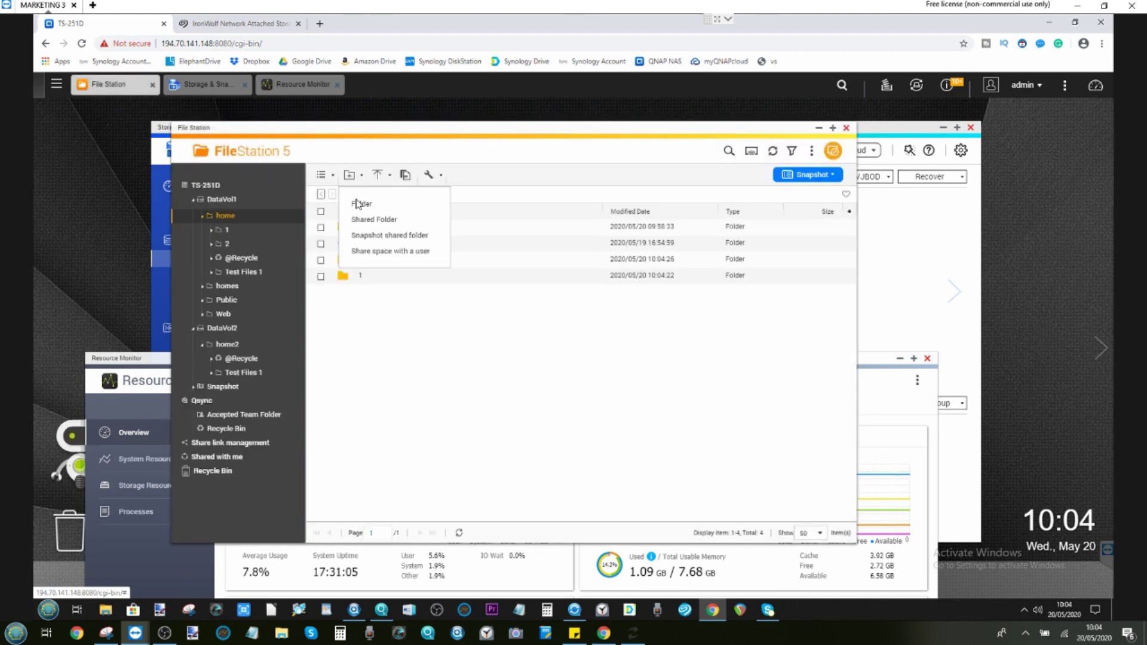
{"action": "left_click", "coordinate": [359, 204]}
{"action": "type", "text": "3"}
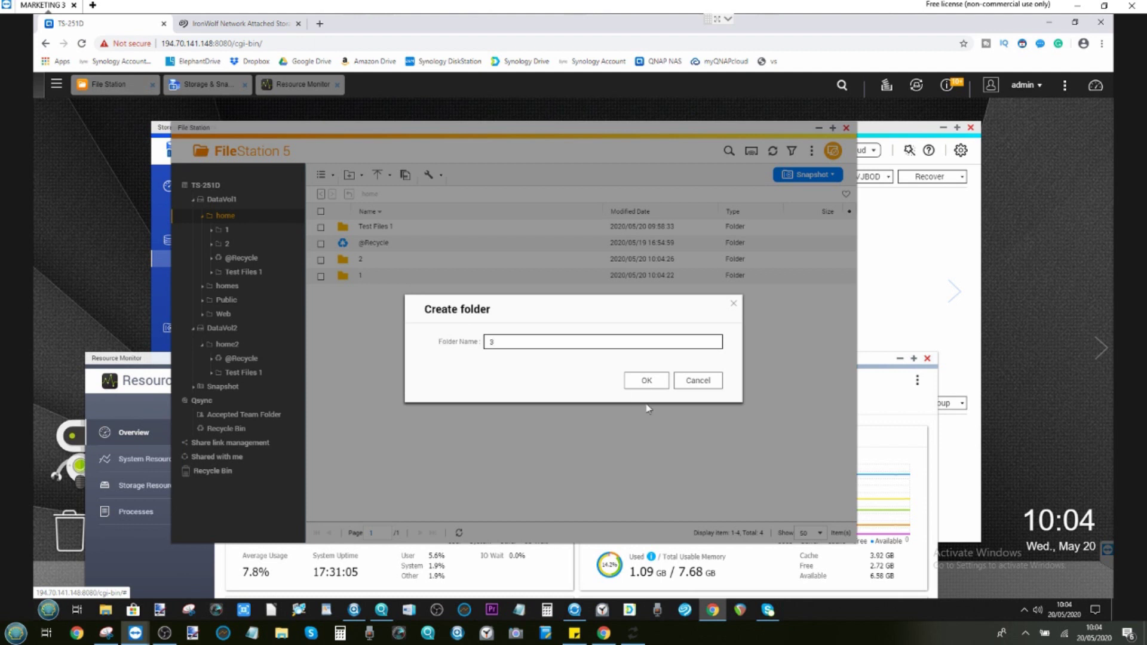
{"action": "left_click", "coordinate": [647, 380]}
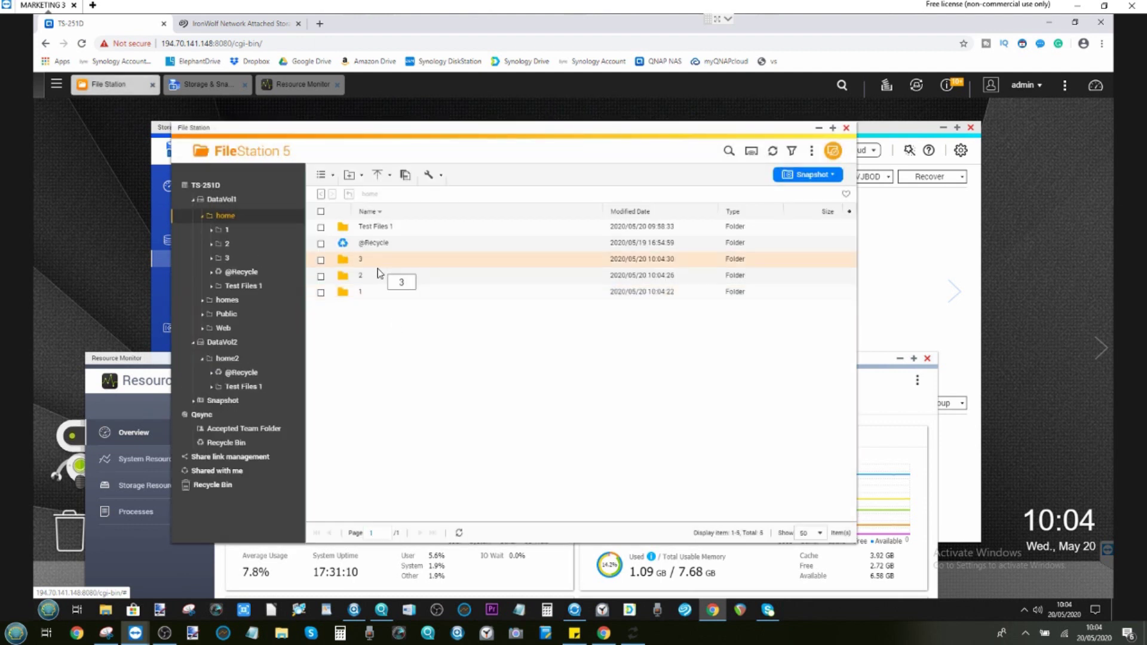
Copy Test Files 1 and paste it into folder 1
{"action": "right_click", "coordinate": [380, 231]}
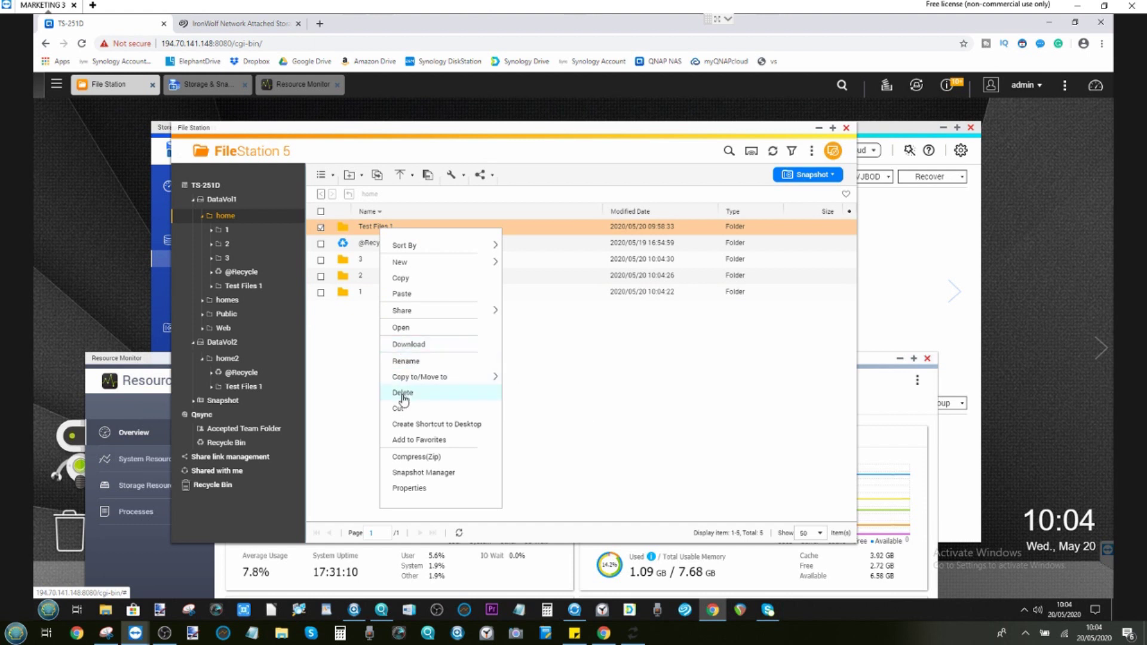
{"action": "left_click", "coordinate": [418, 280]}
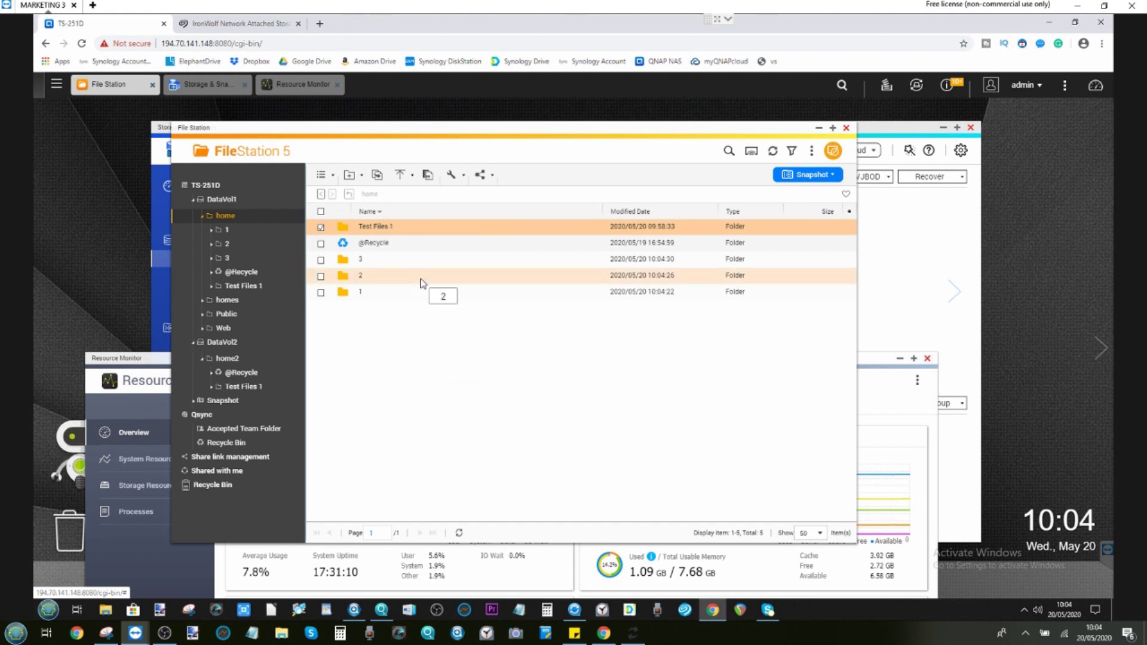
{"action": "left_click", "coordinate": [368, 294]}
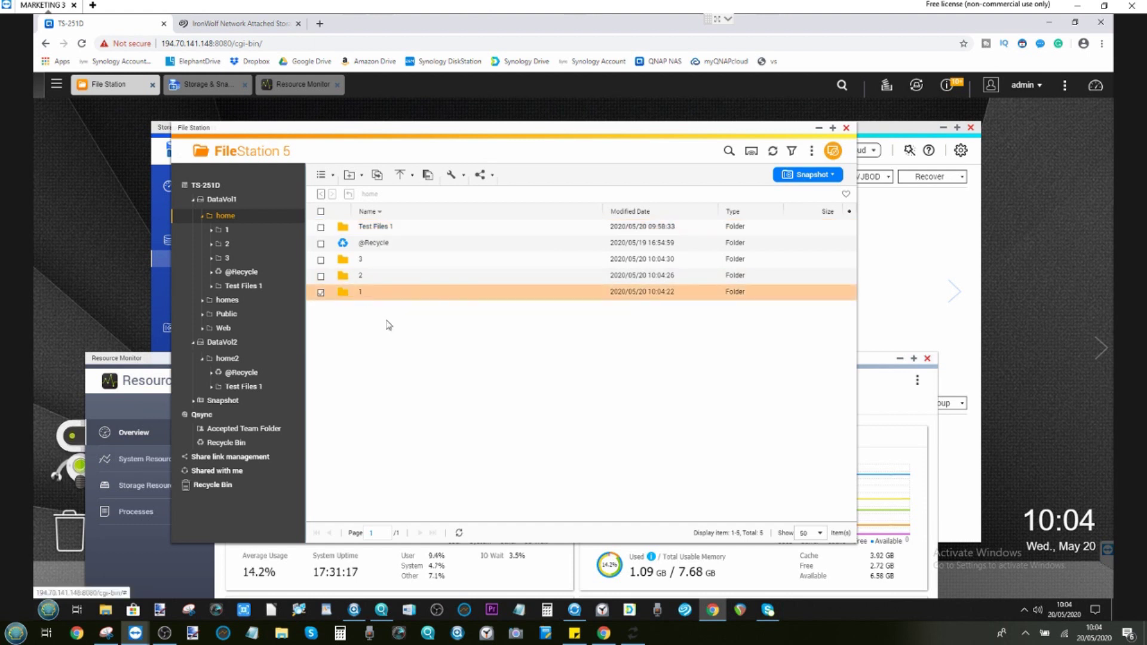
{"action": "double_click", "coordinate": [363, 293]}
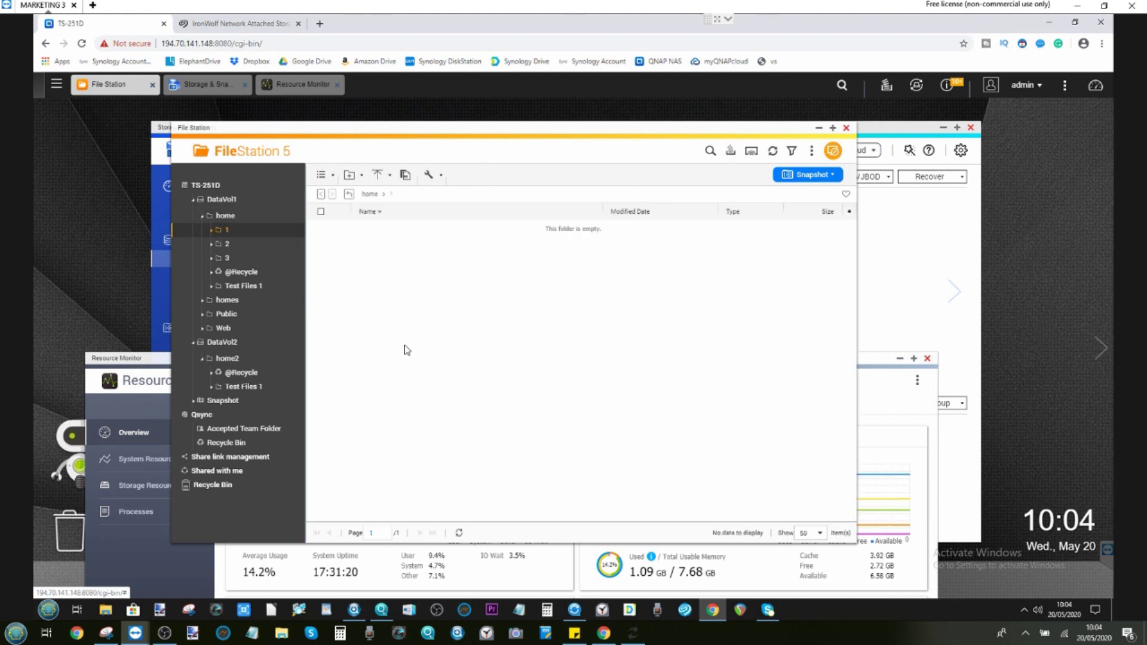
{"action": "left_click", "coordinate": [372, 196]}
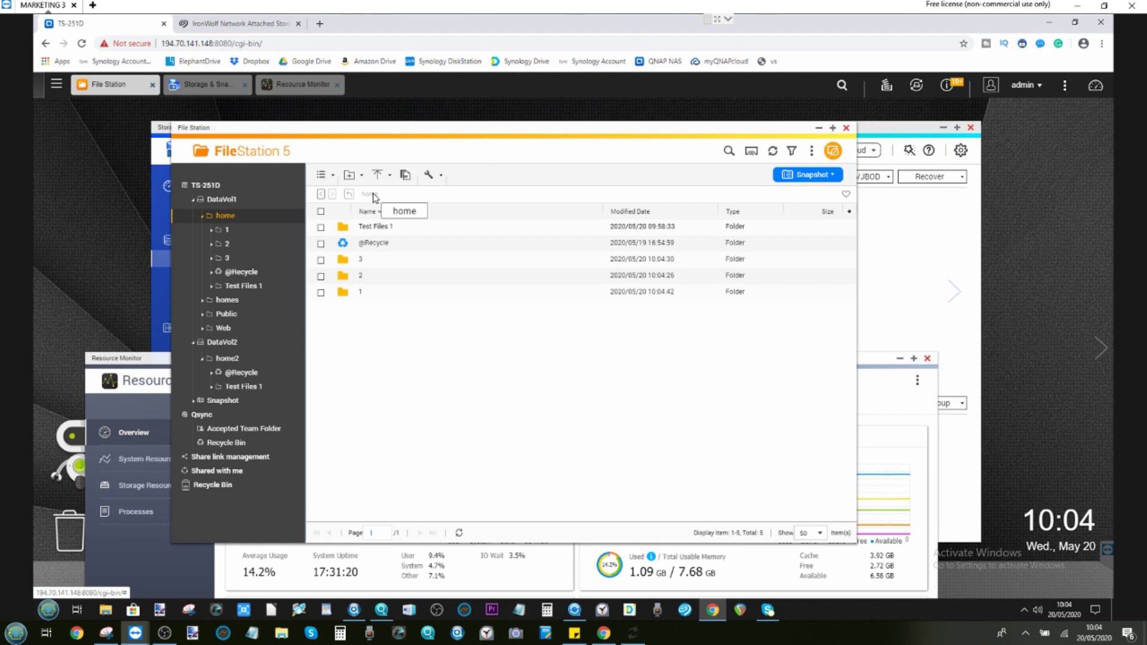
Paste Test Files 1 into folders 2 and 3, then return to home
{"action": "double_click", "coordinate": [363, 277]}
{"action": "right_click", "coordinate": [373, 296]}
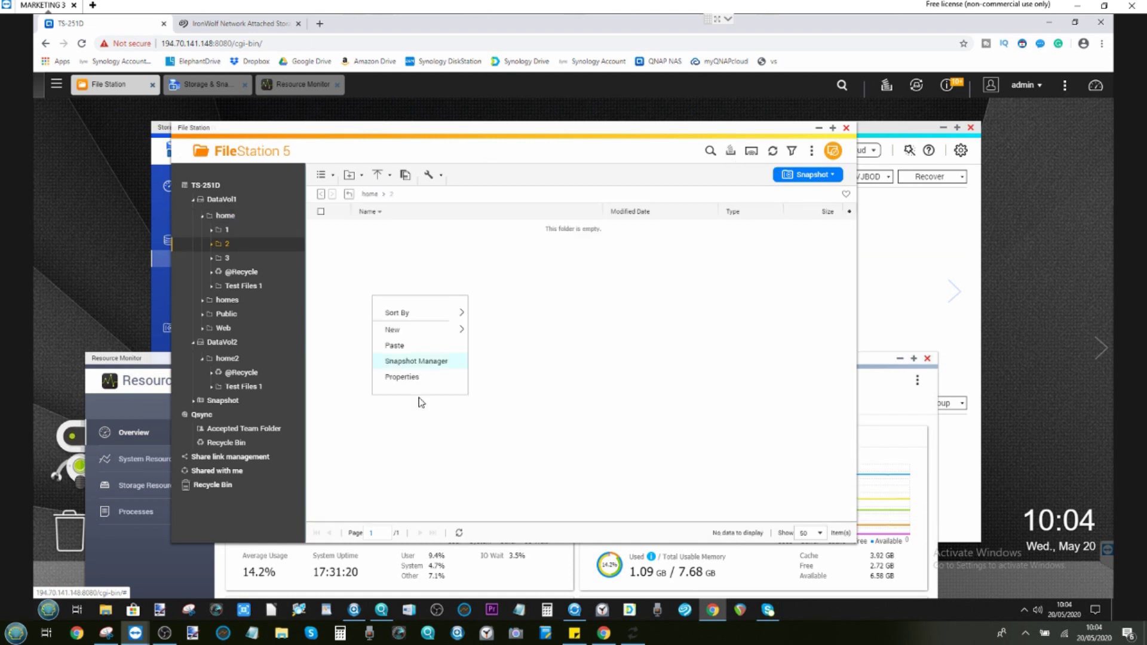
{"action": "left_click", "coordinate": [399, 346]}
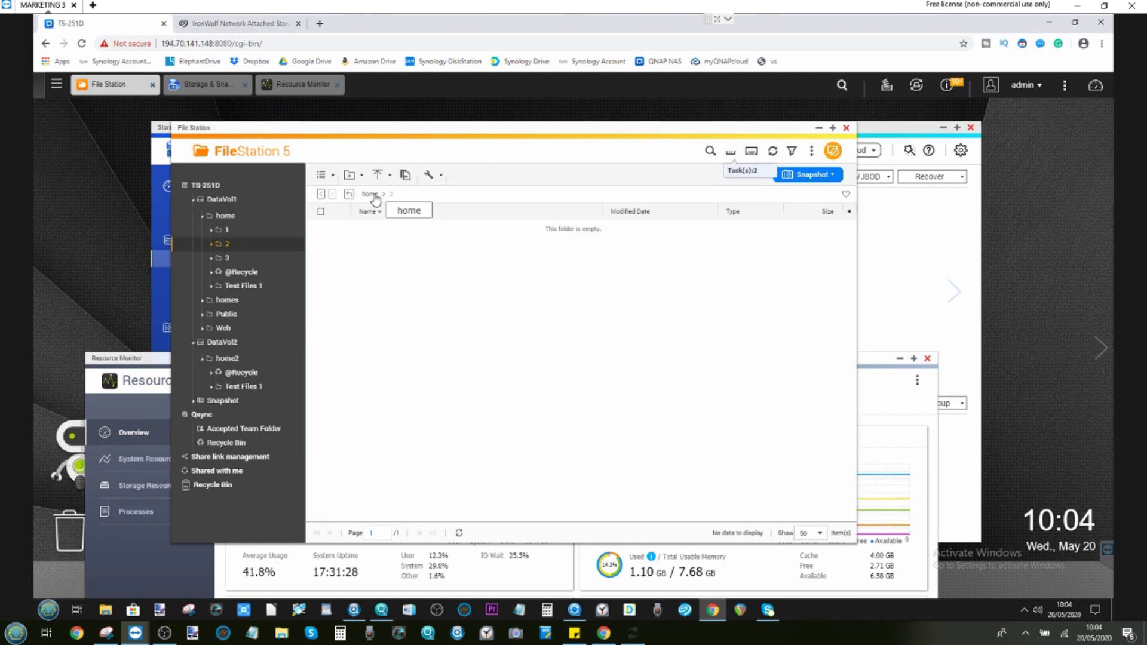
{"action": "left_click", "coordinate": [371, 196]}
{"action": "double_click", "coordinate": [363, 259]}
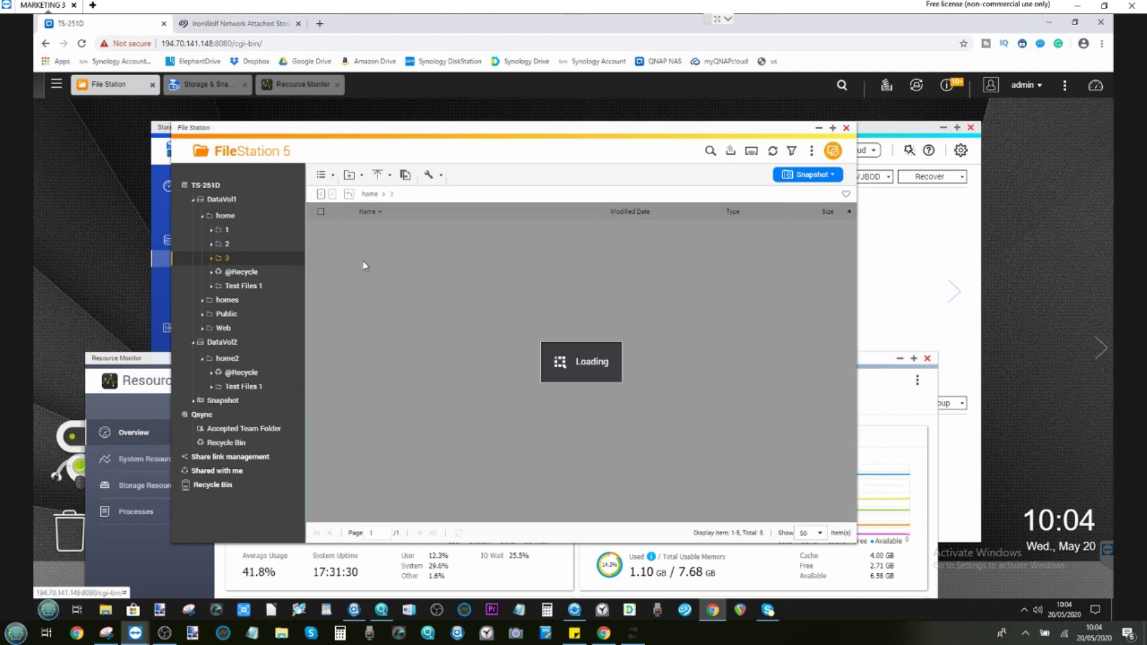
{"action": "right_click", "coordinate": [390, 332]}
{"action": "mouse_move", "coordinate": [409, 361]}
{"action": "left_click", "coordinate": [413, 375]}
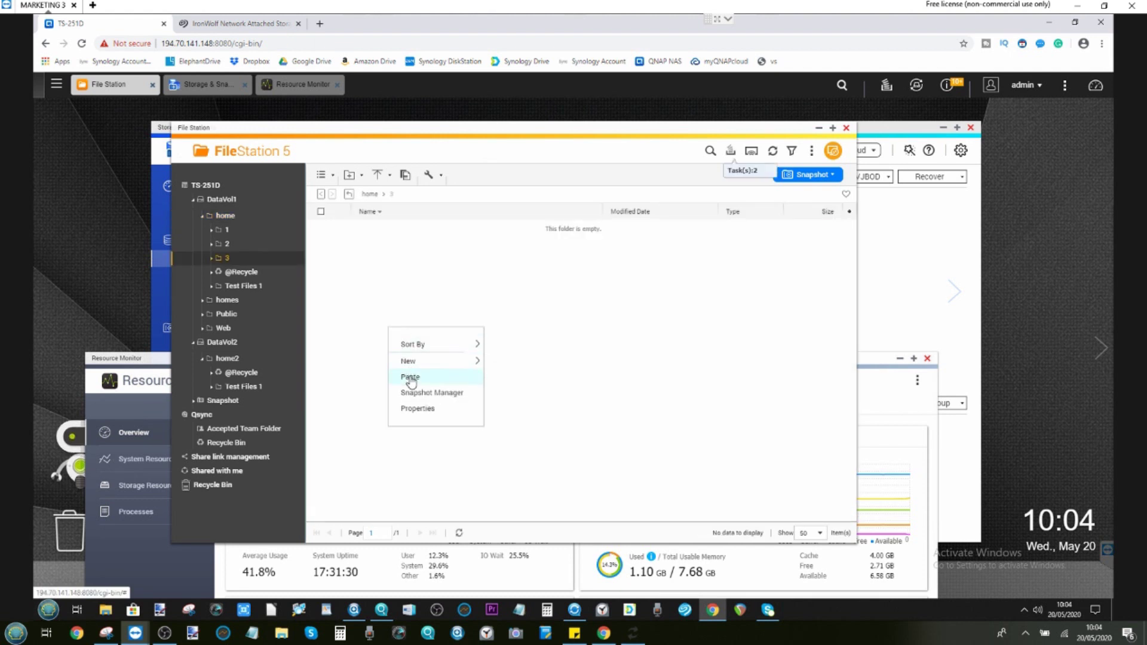
{"action": "left_click", "coordinate": [732, 153]}
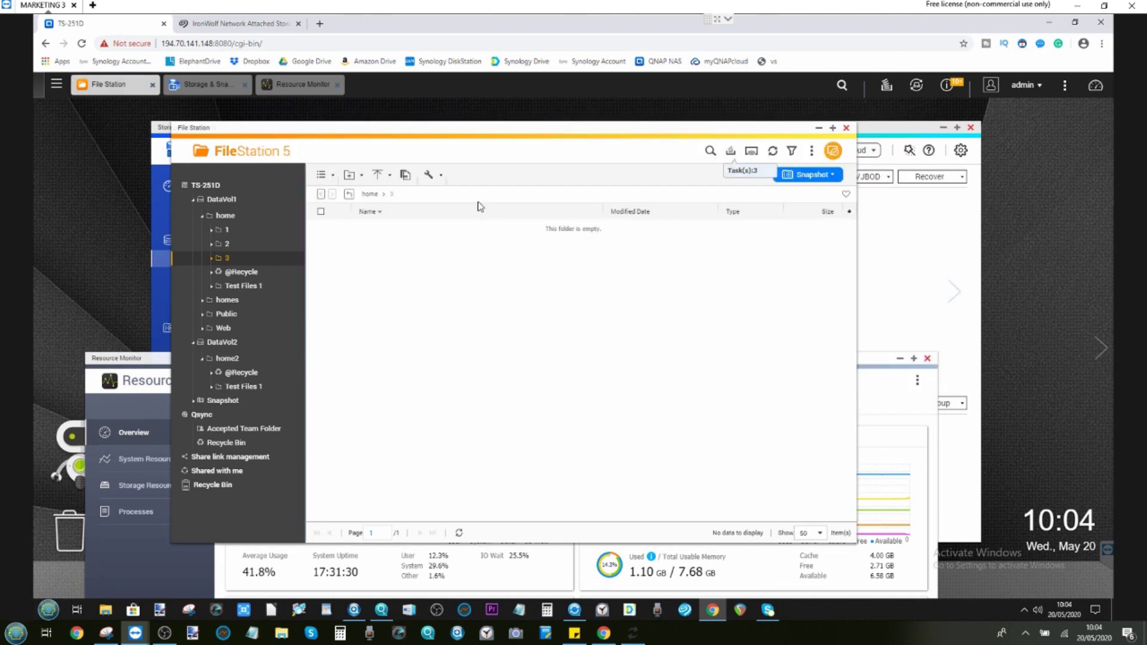
{"action": "left_click", "coordinate": [370, 193]}
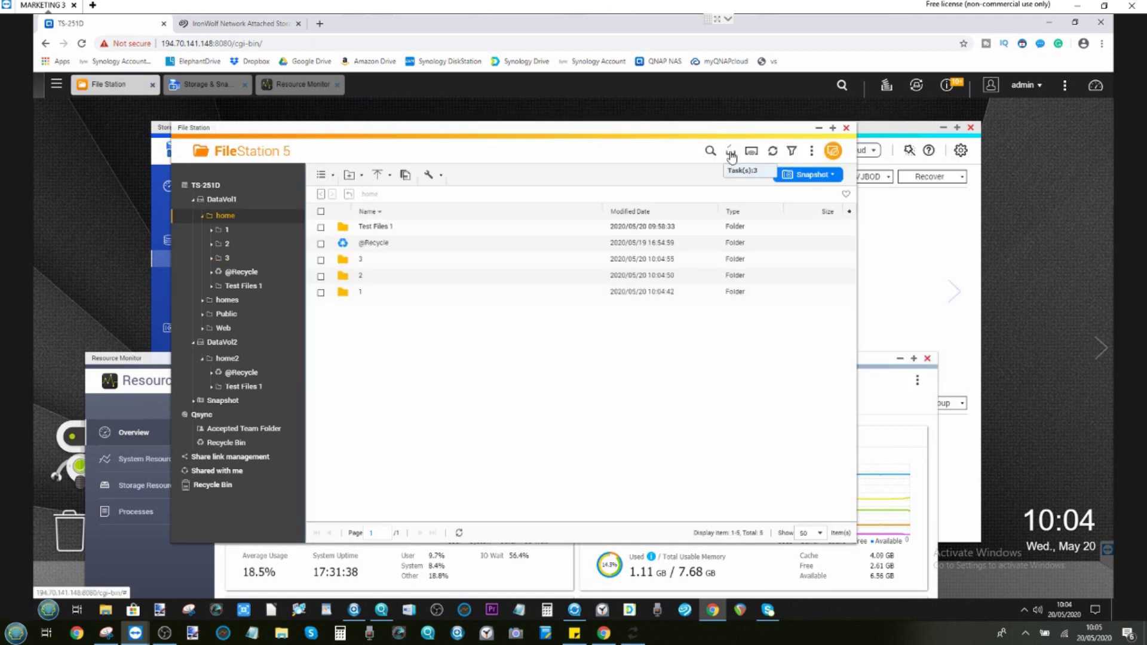
Show the three copy tasks with full end times beside Resource Monitor usage
{"action": "left_click", "coordinate": [732, 152]}
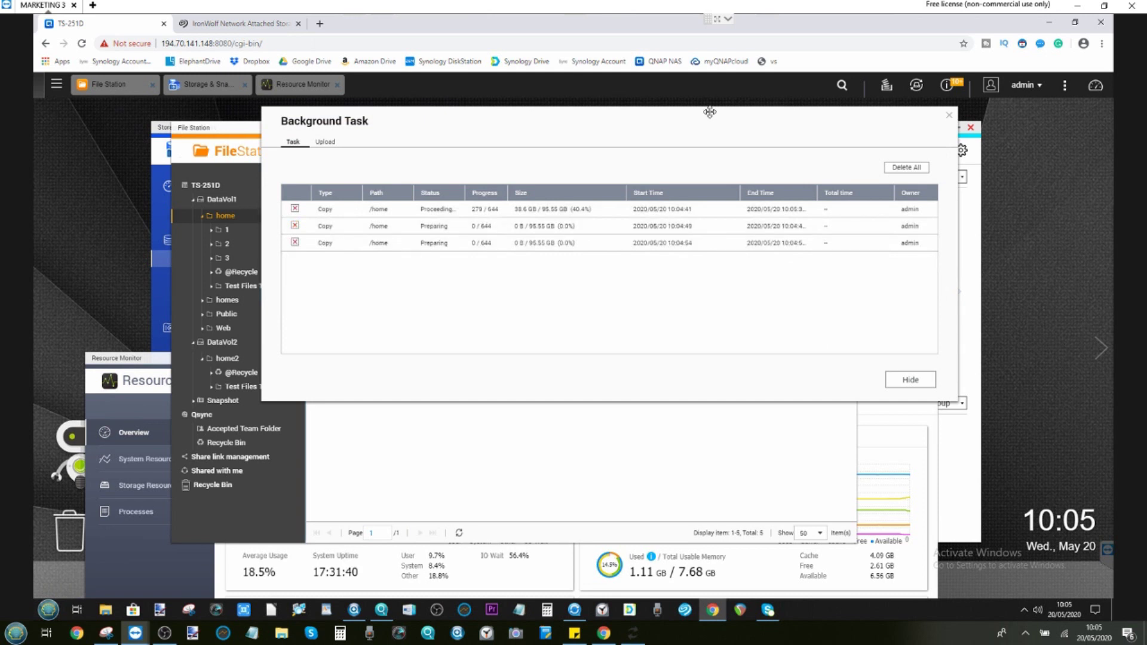
{"action": "left_click_drag", "start_coordinate": [710, 111], "coordinate": [682, 113]}
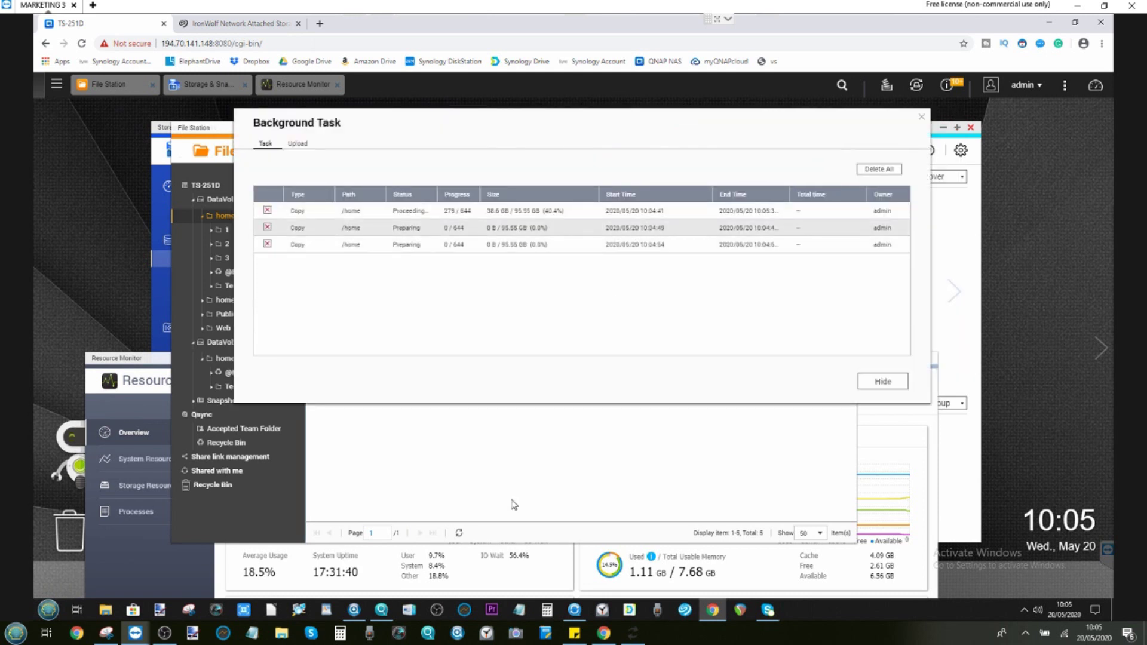
{"action": "double_click", "coordinate": [800, 195]}
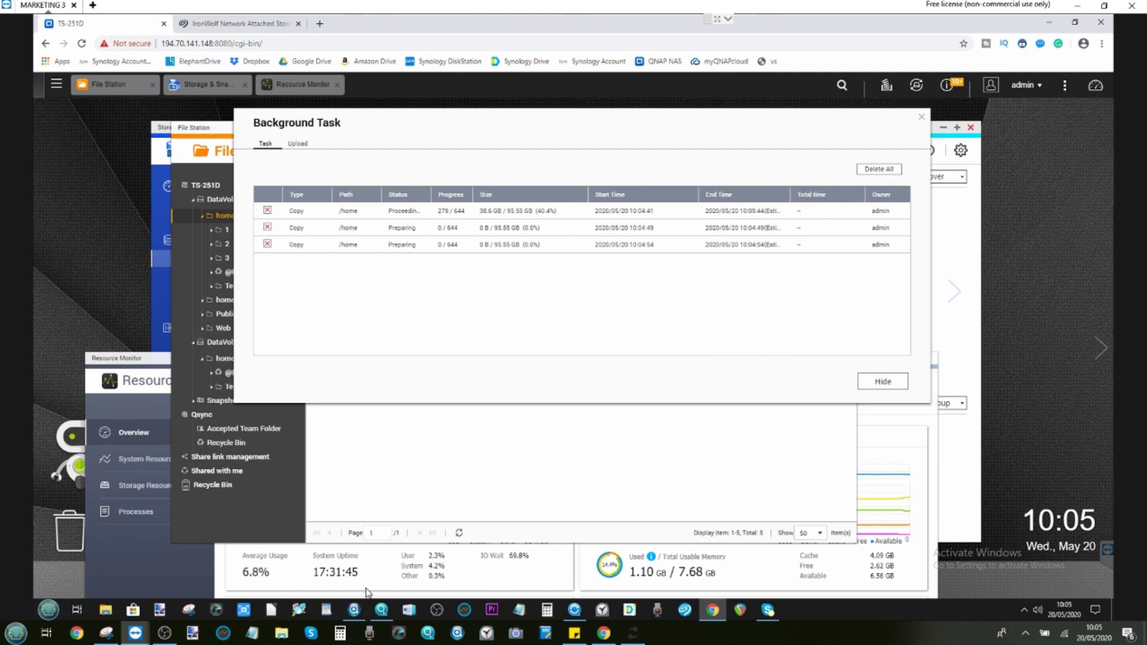
{"action": "left_click", "coordinate": [366, 592]}
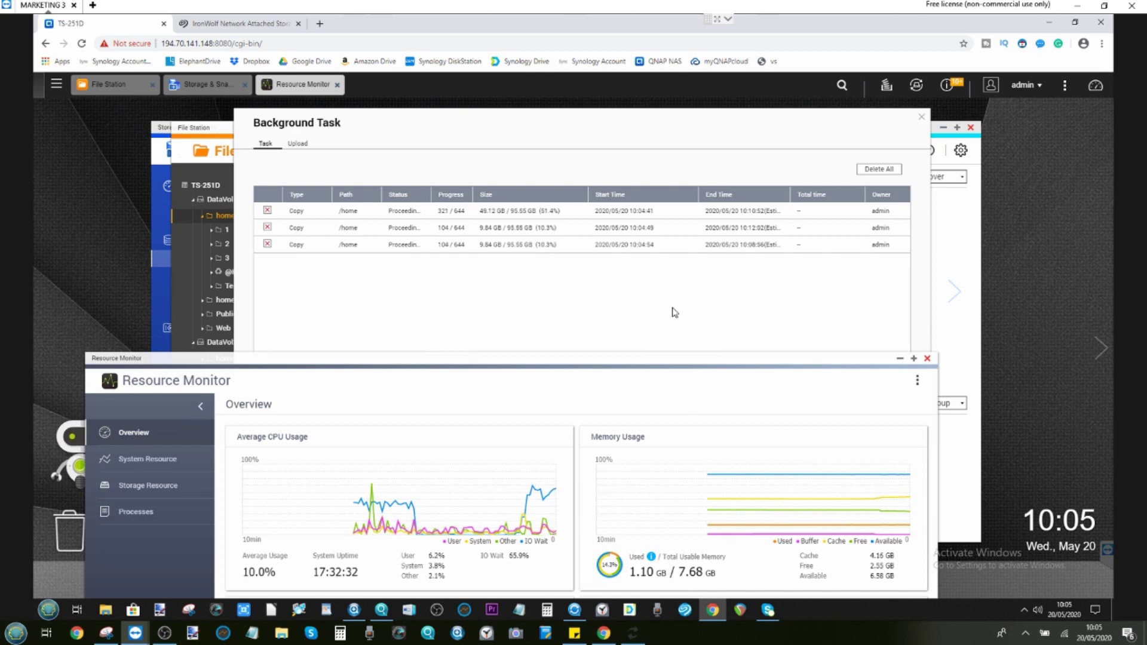
{"action": "left_click", "coordinate": [165, 633]}
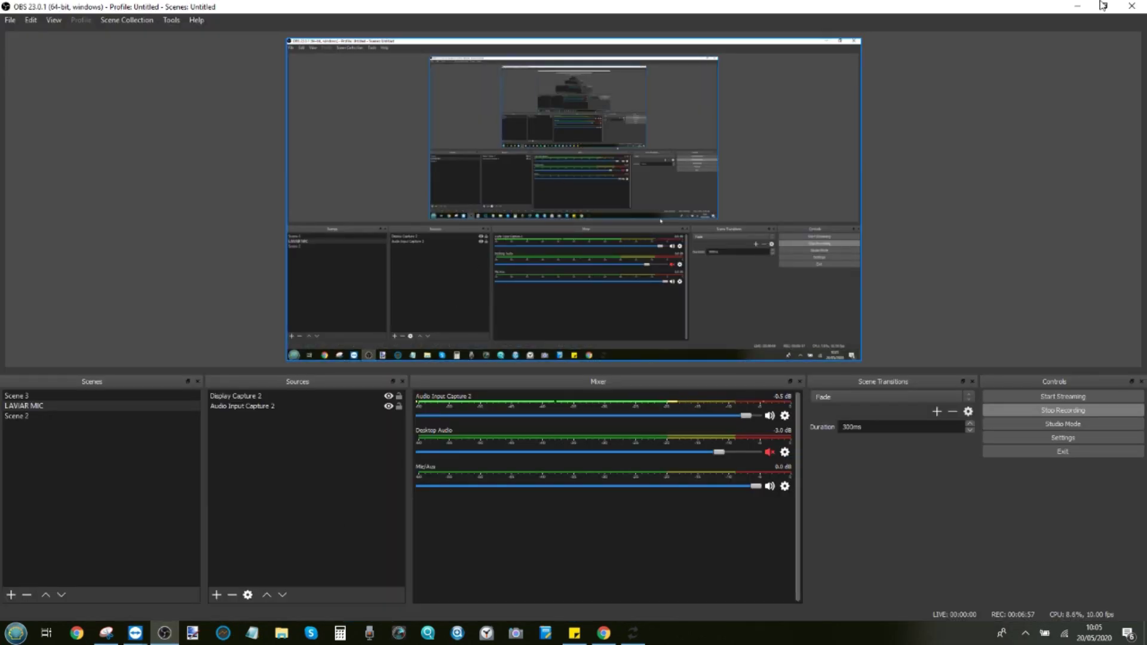
Minimize OBS to return to the NAS Background Task list
{"action": "left_click", "coordinate": [1079, 5]}
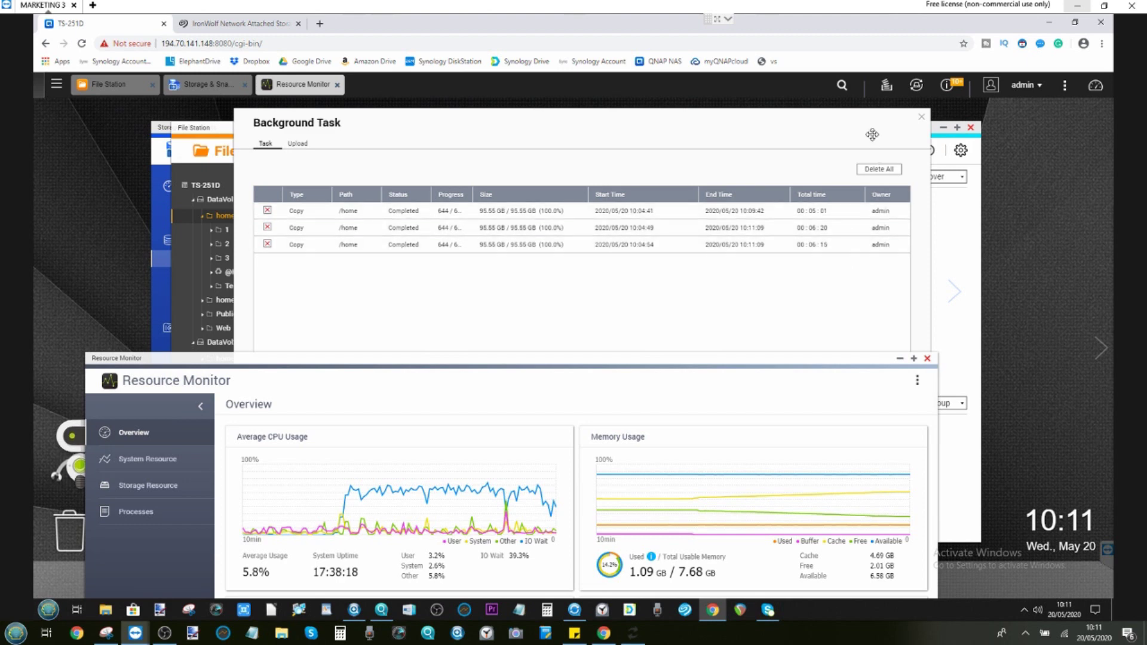
Close the task list, open home2 on DataVol2, and create folder 1
{"action": "left_click", "coordinate": [922, 220]}
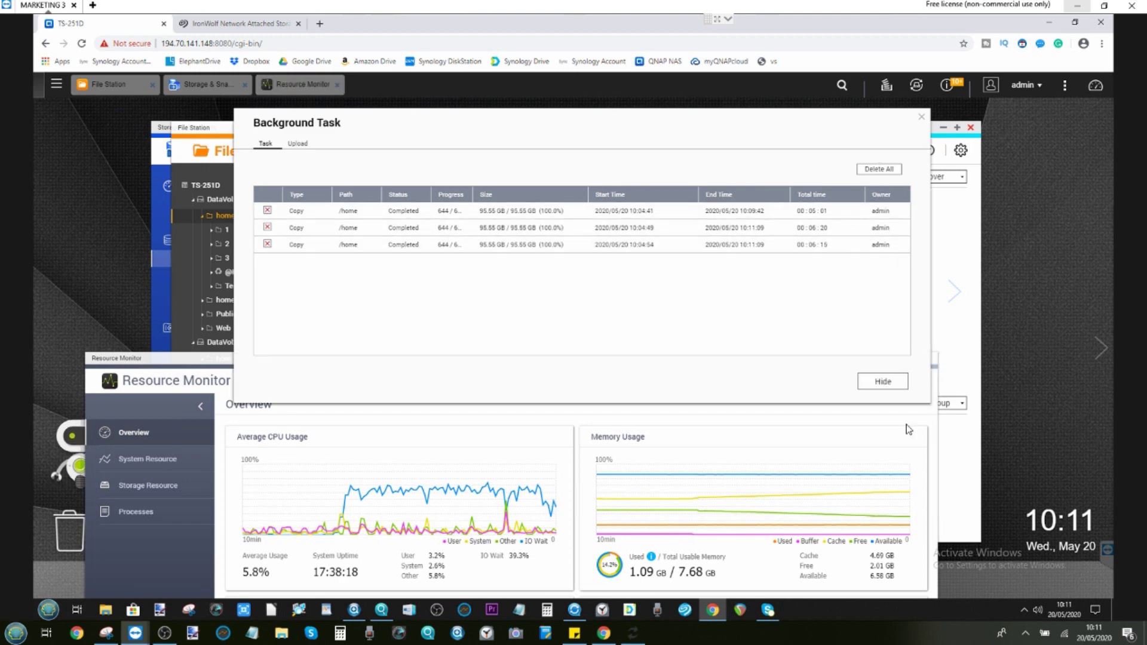
{"action": "left_click", "coordinate": [882, 381]}
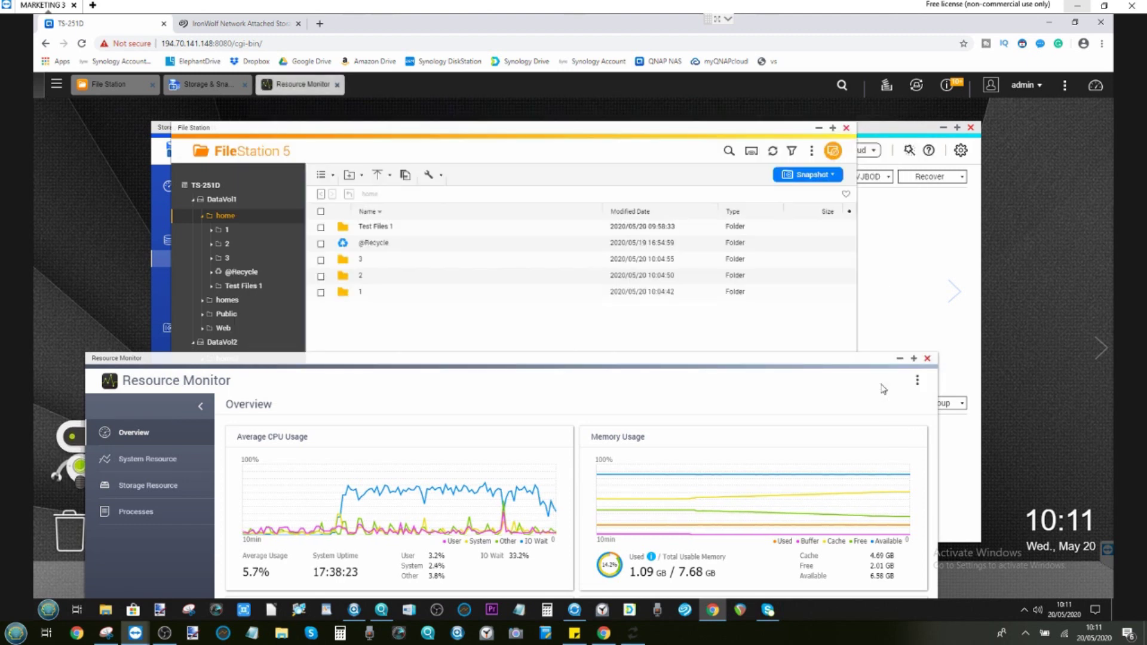
{"action": "left_click", "coordinate": [339, 135]}
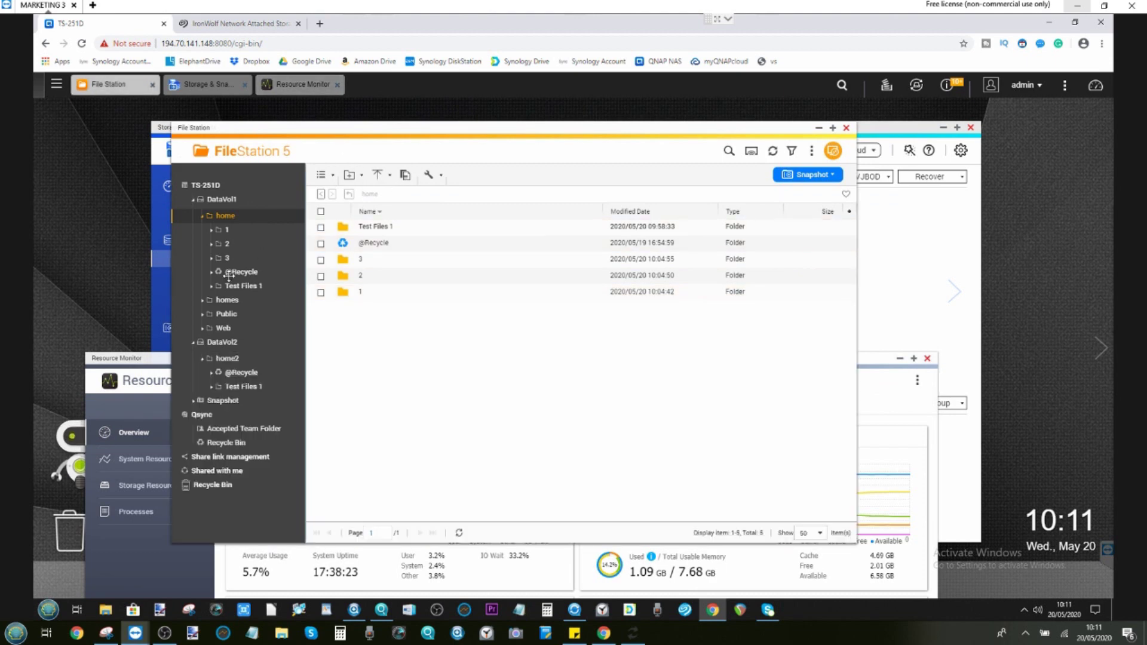
{"action": "left_click", "coordinate": [227, 358]}
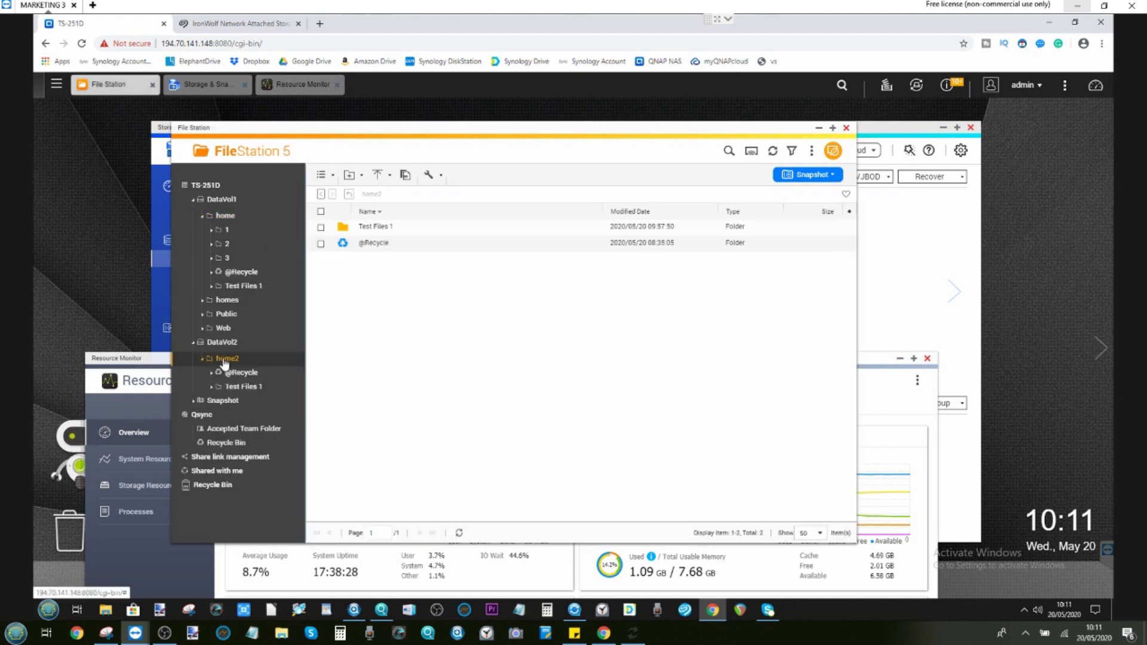
{"action": "right_click", "coordinate": [367, 300]}
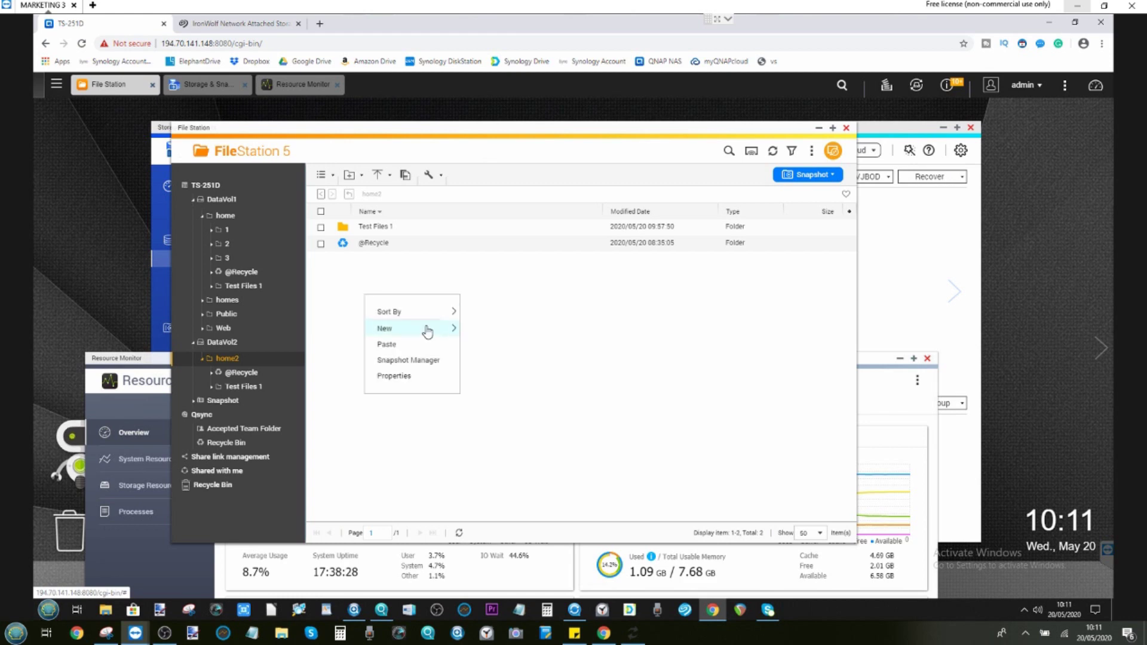
{"action": "mouse_move", "coordinate": [386, 328]}
{"action": "left_click", "coordinate": [484, 339]}
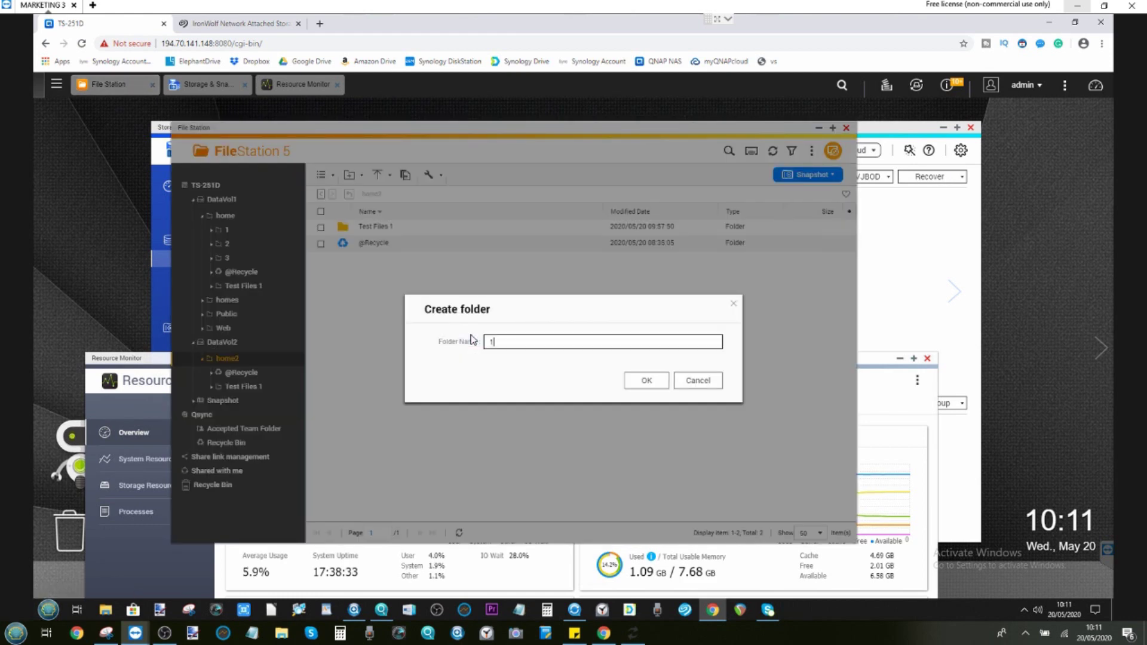
{"action": "type", "text": "1"}
{"action": "left_click", "coordinate": [646, 380]}
Create folder 2 in home2
{"action": "right_click", "coordinate": [357, 261]}
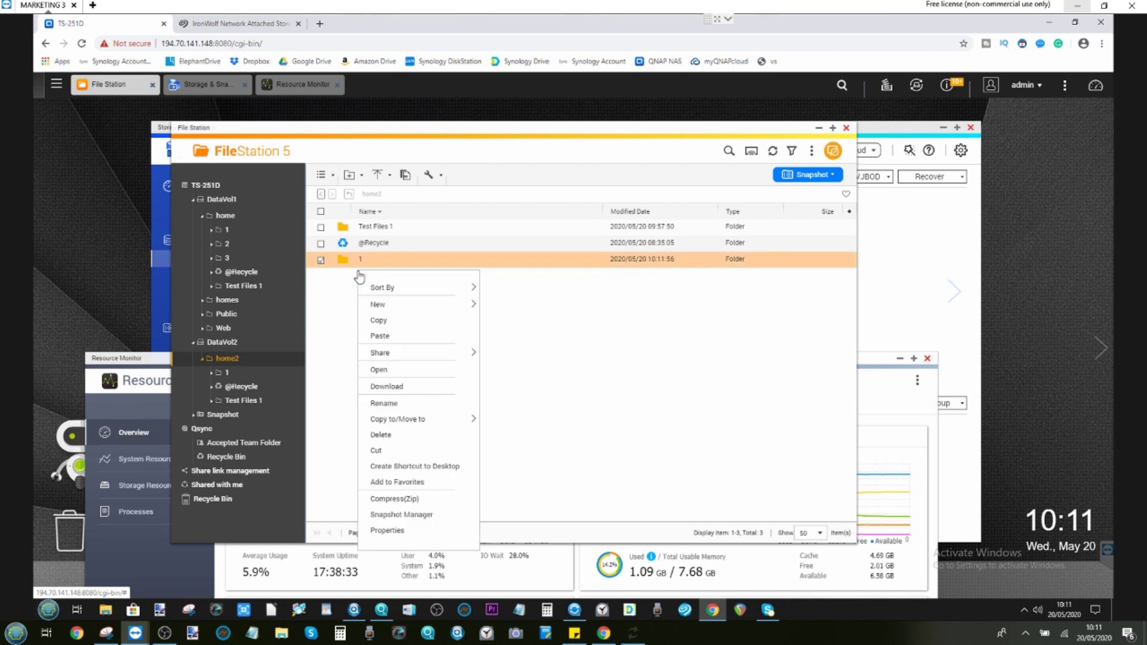
{"action": "left_click", "coordinate": [581, 340]}
{"action": "right_click", "coordinate": [581, 303]}
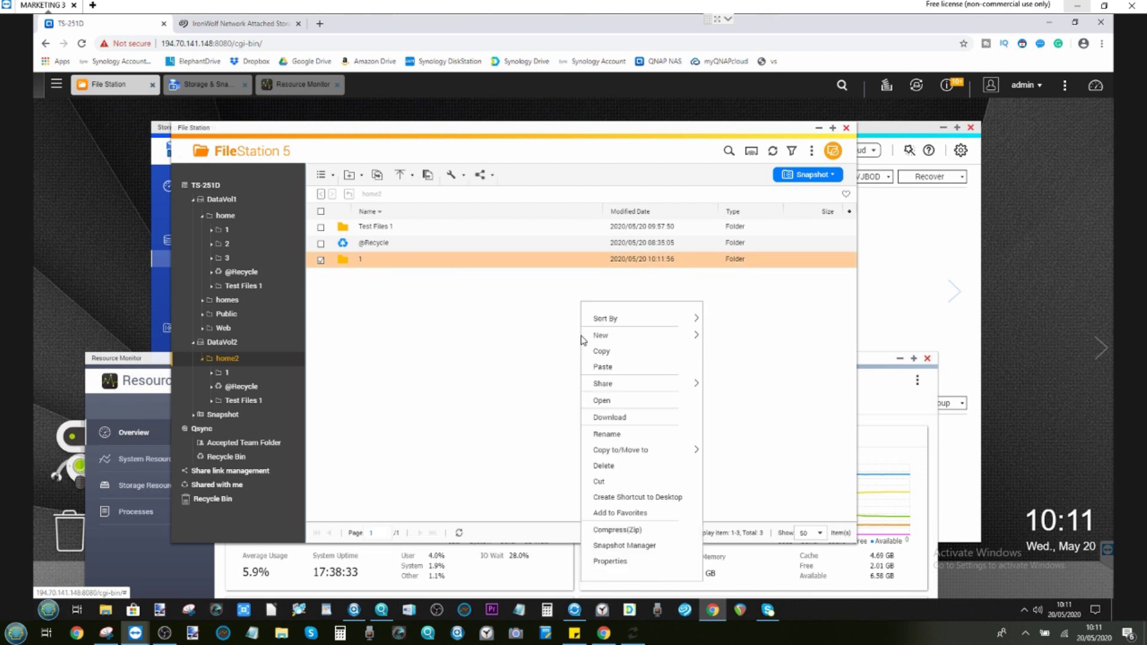
{"action": "left_click", "coordinate": [323, 262]}
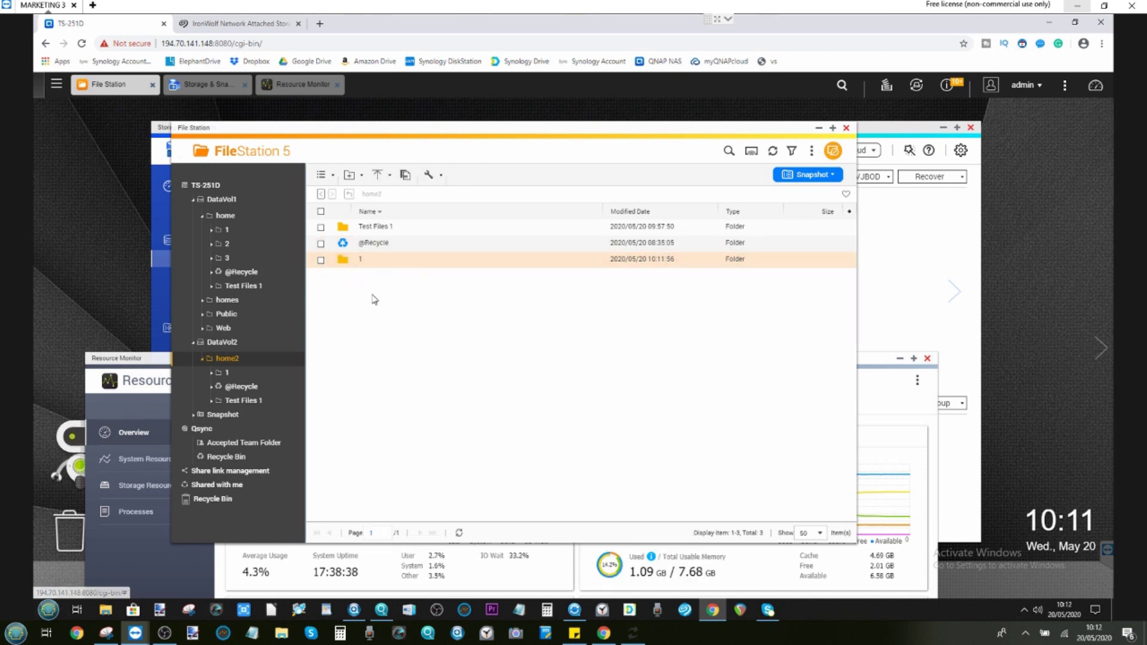
{"action": "right_click", "coordinate": [373, 294]}
{"action": "mouse_move", "coordinate": [415, 328]}
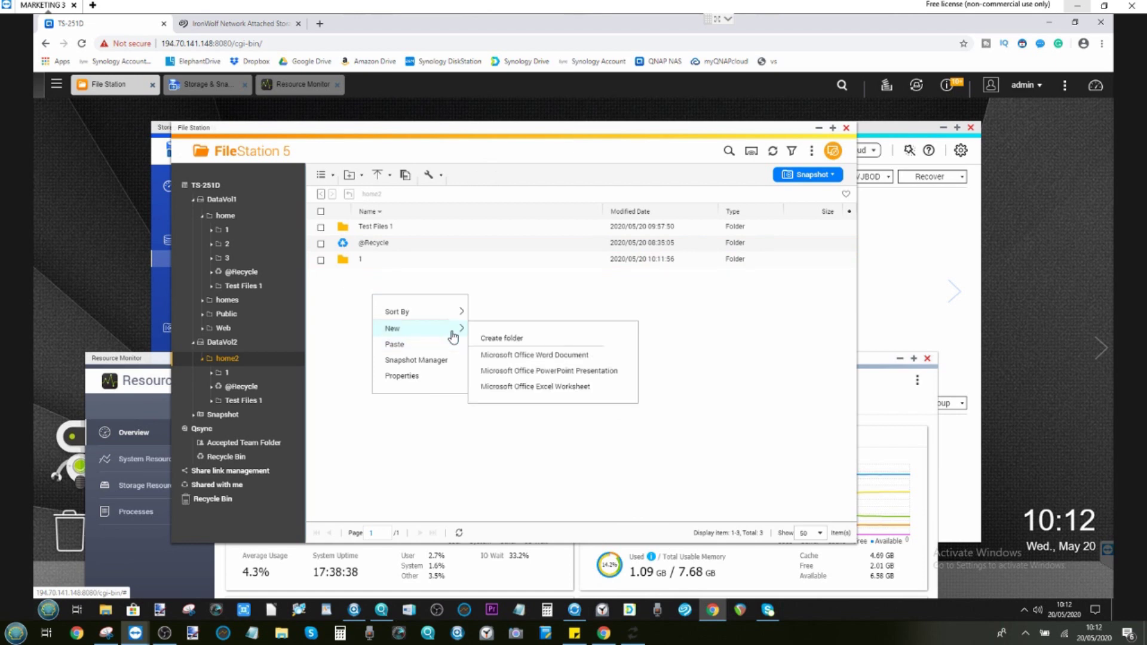
{"action": "left_click", "coordinate": [488, 337]}
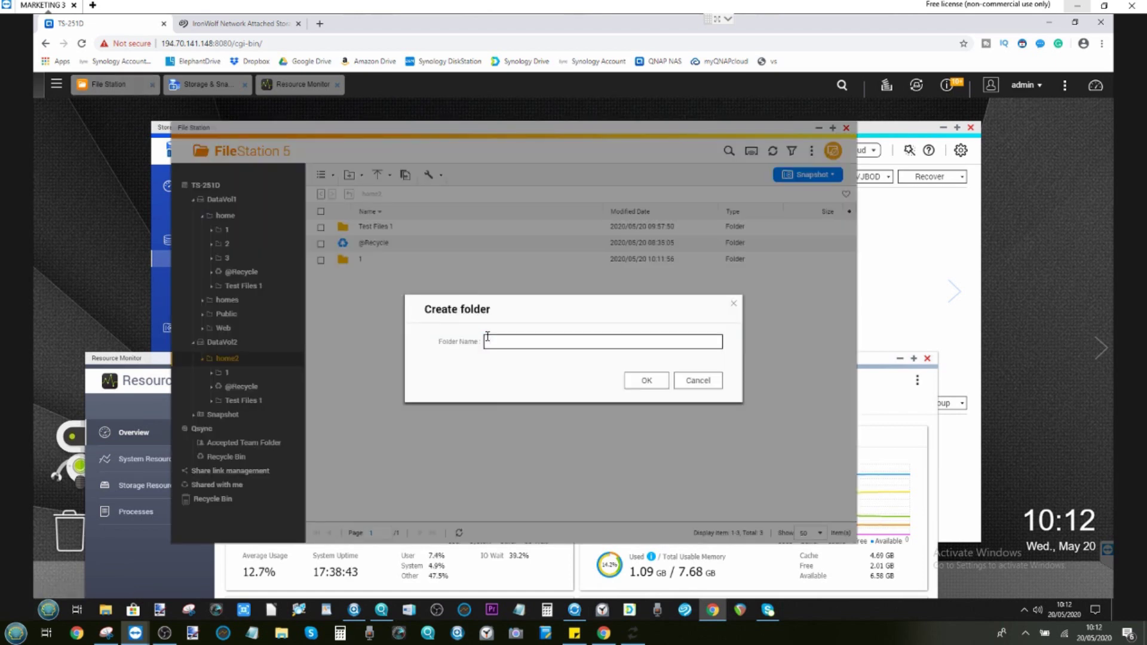
{"action": "type", "text": "2"}
{"action": "left_click", "coordinate": [646, 380]}
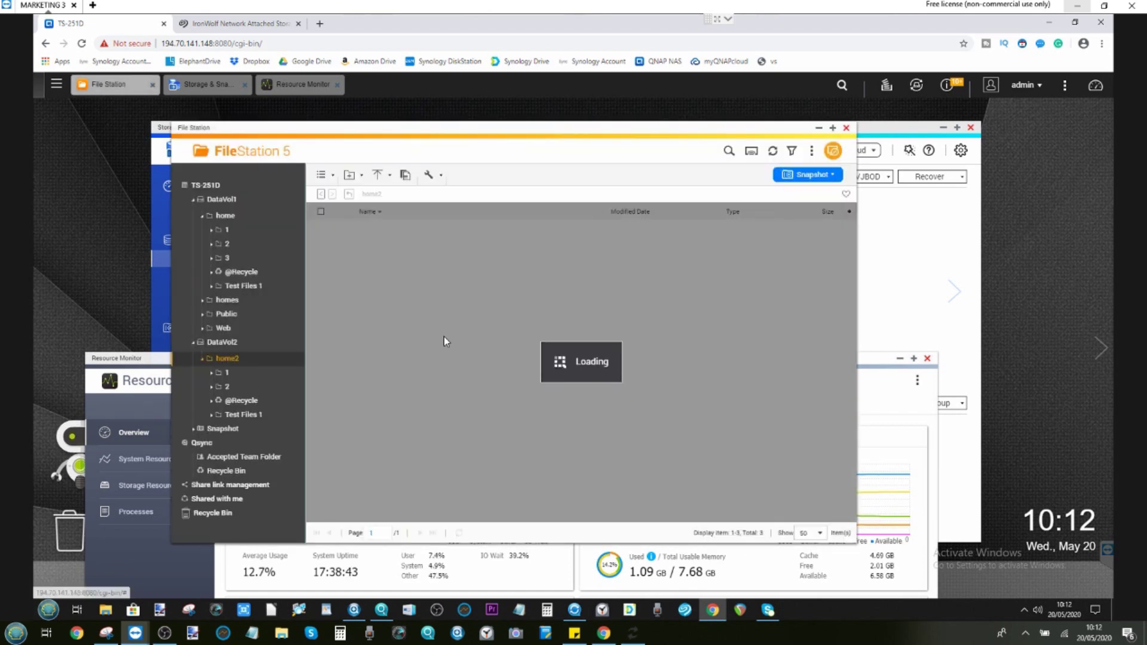
Create folder 3 in home2 and select Test Files 1
{"action": "right_click", "coordinate": [406, 328]}
{"action": "mouse_move", "coordinate": [425, 360]}
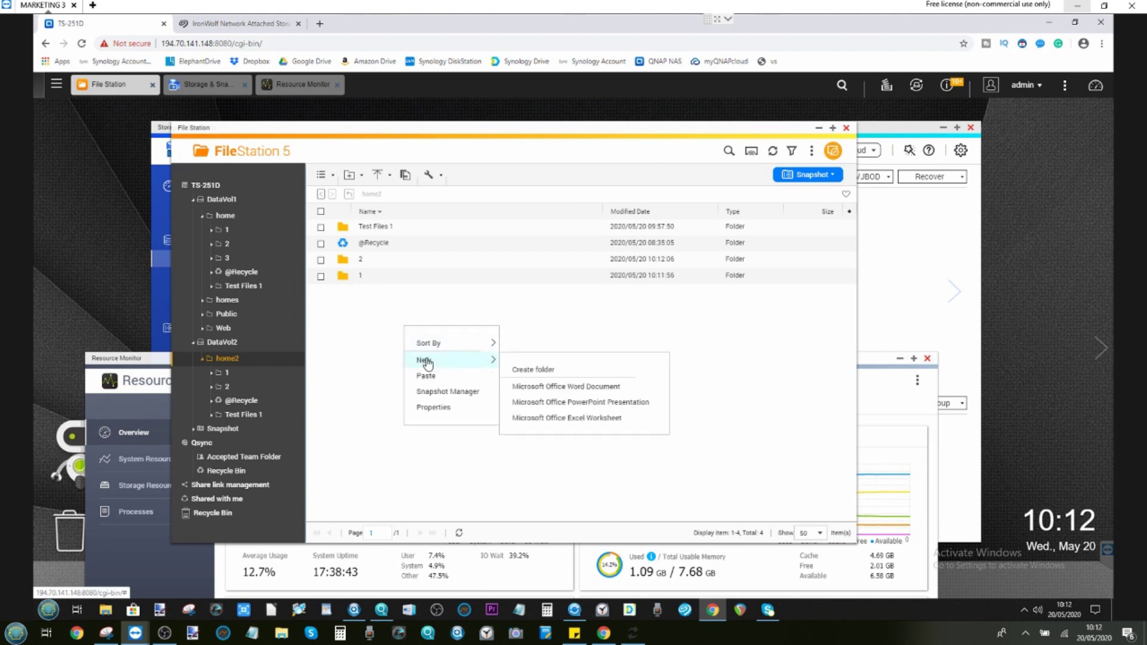
{"action": "left_click", "coordinate": [543, 370]}
{"action": "type", "text": "3"}
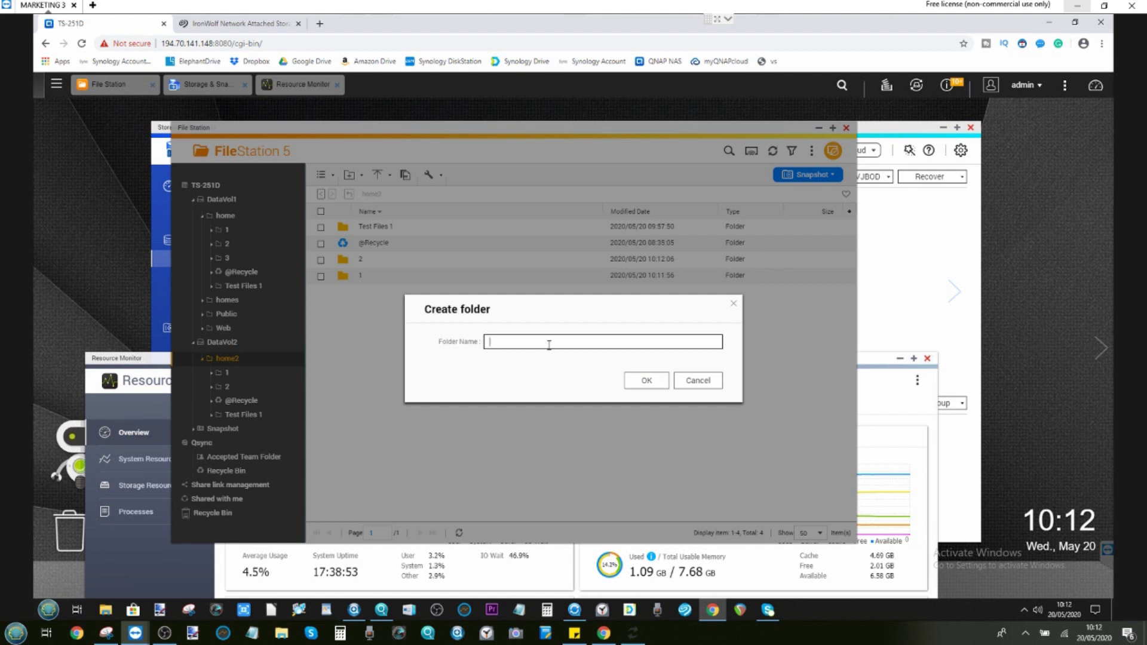
{"action": "left_click", "coordinate": [642, 380]}
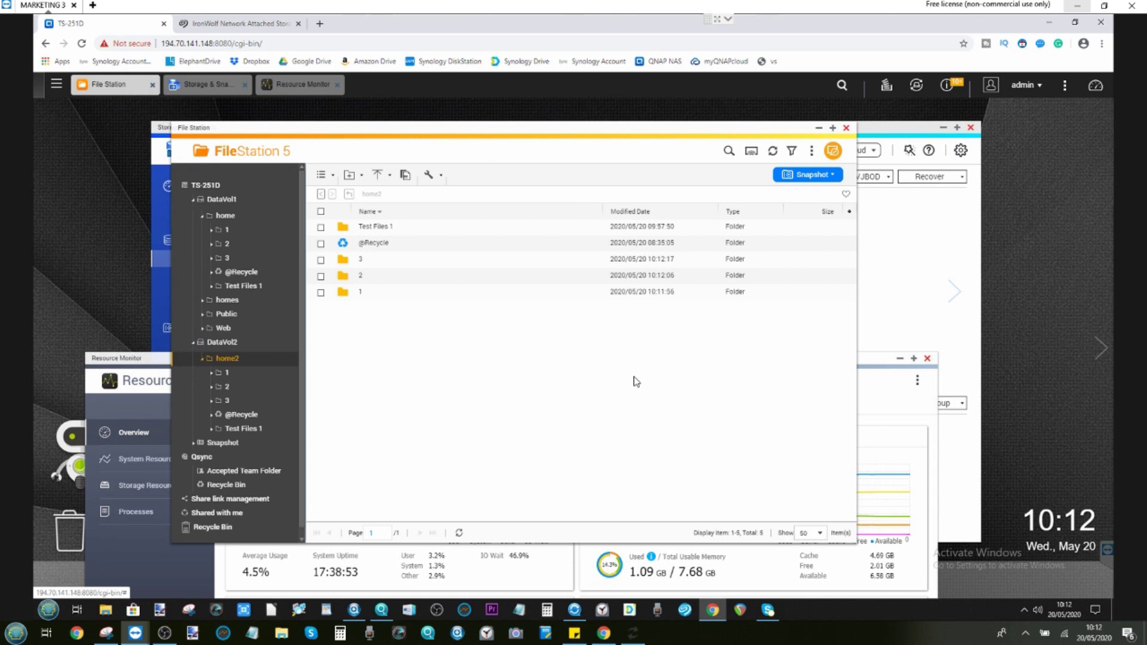
{"action": "left_click", "coordinate": [386, 227]}
Copy the Test Files 1 folder and paste it into folder 1 in home2
{"action": "right_click", "coordinate": [387, 227]}
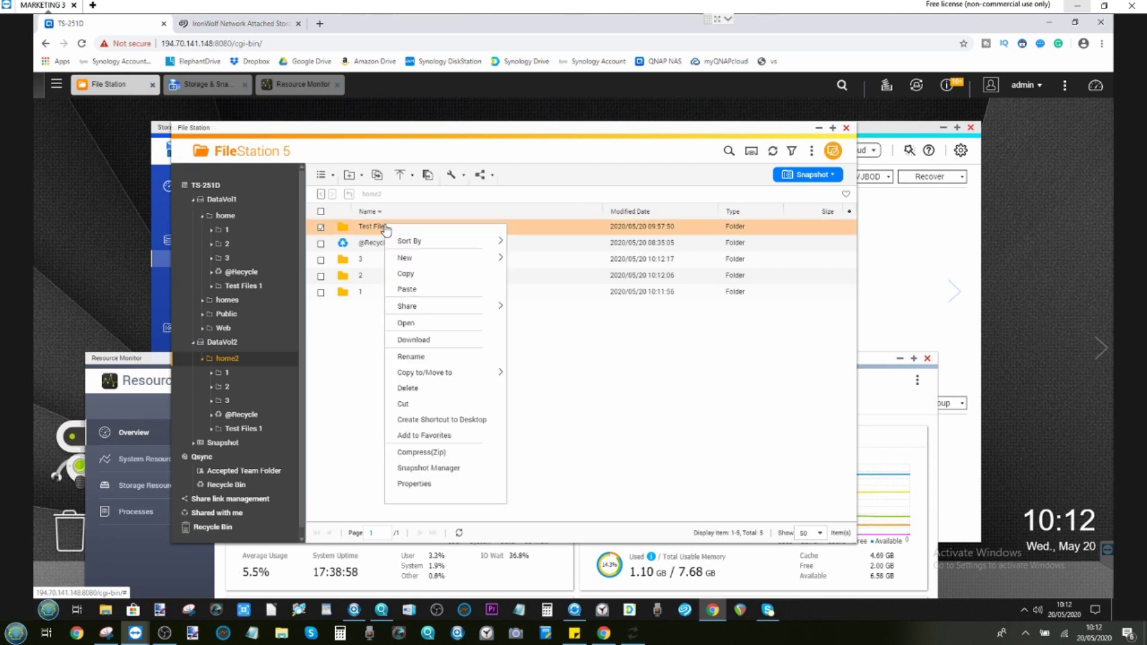
{"action": "left_click", "coordinate": [430, 275]}
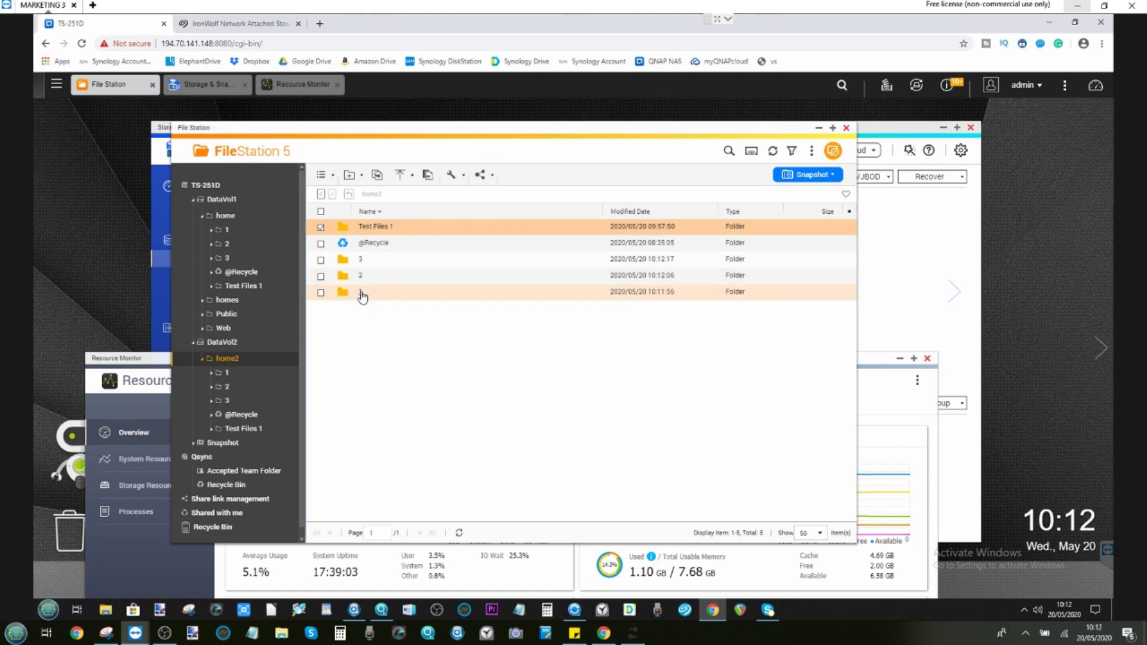
{"action": "left_click", "coordinate": [395, 300]}
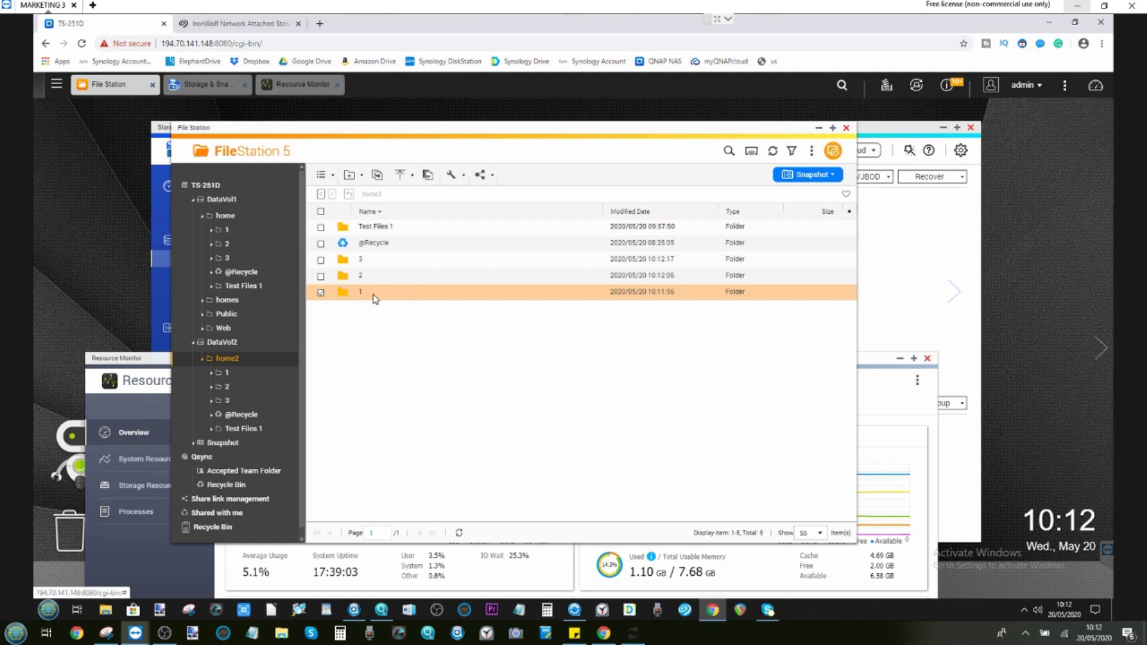
{"action": "double_click", "coordinate": [362, 297]}
{"action": "right_click", "coordinate": [393, 324]}
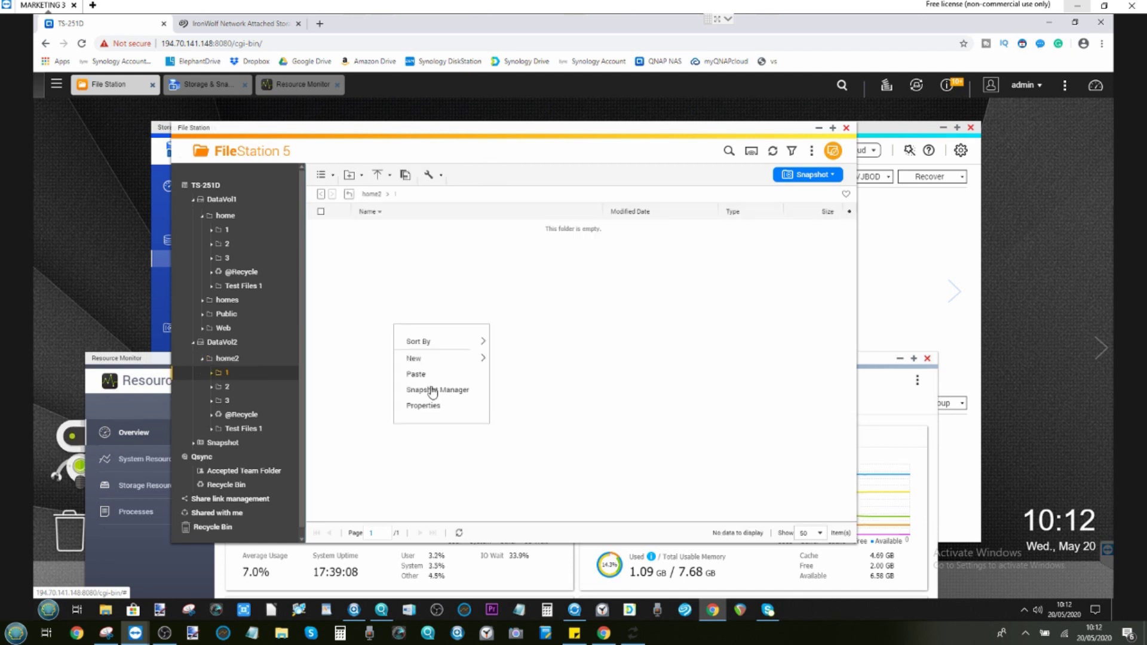
{"action": "left_click", "coordinate": [418, 374]}
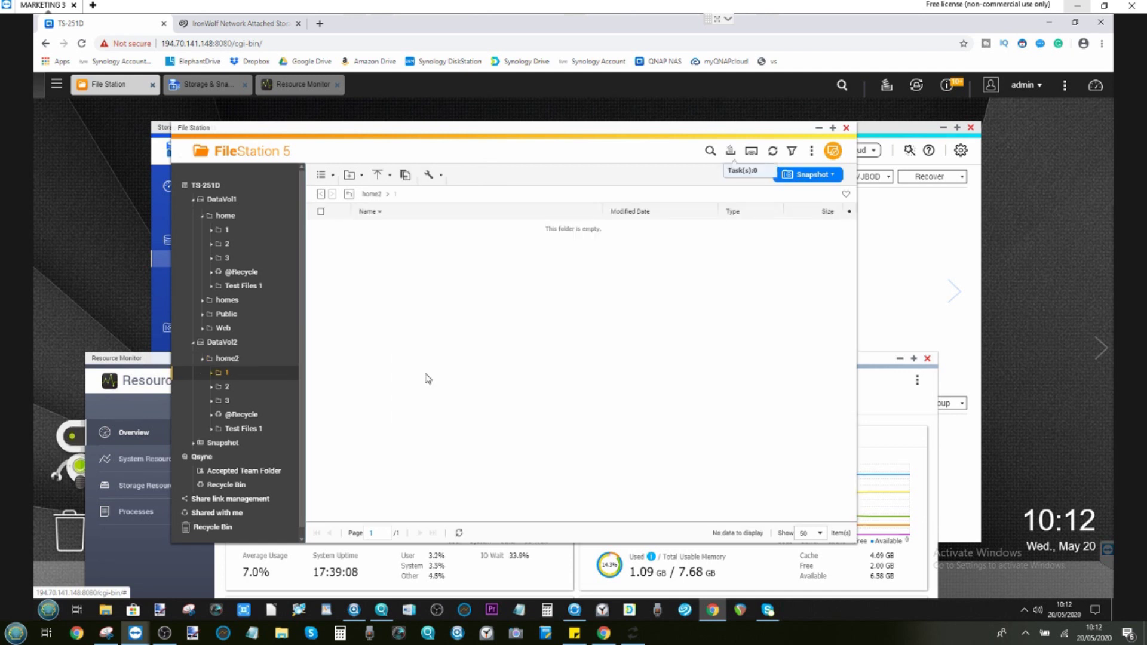
Paste Test Files 1 into folders 2 and 3 in home2 as well
{"action": "left_click", "coordinate": [373, 193]}
{"action": "double_click", "coordinate": [363, 279]}
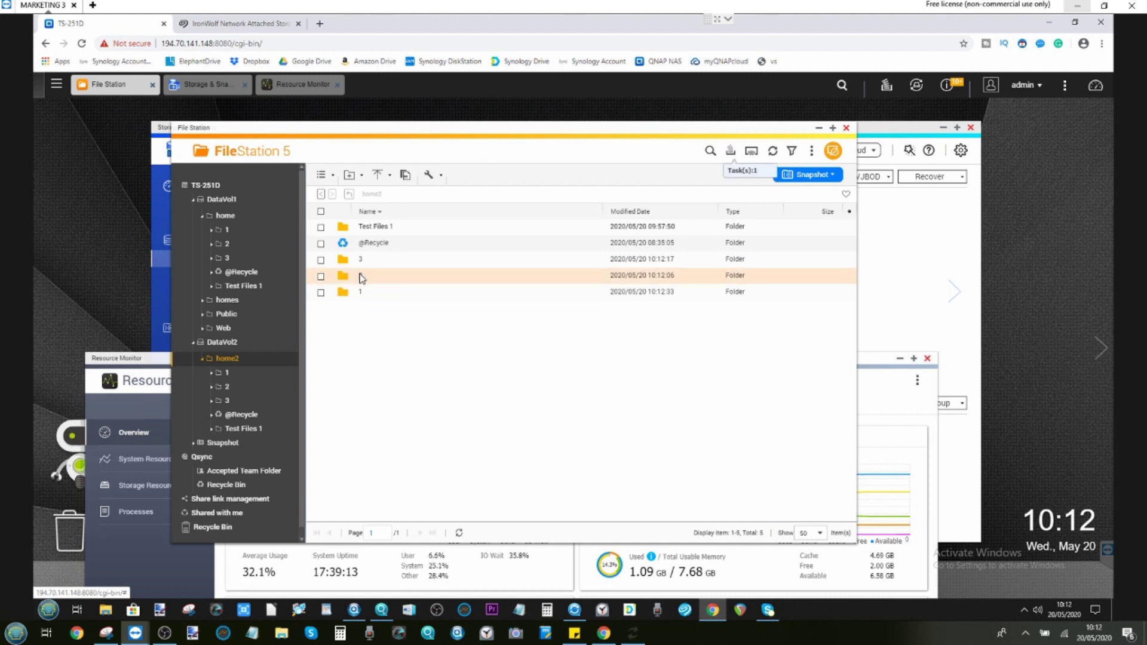
{"action": "right_click", "coordinate": [382, 331]}
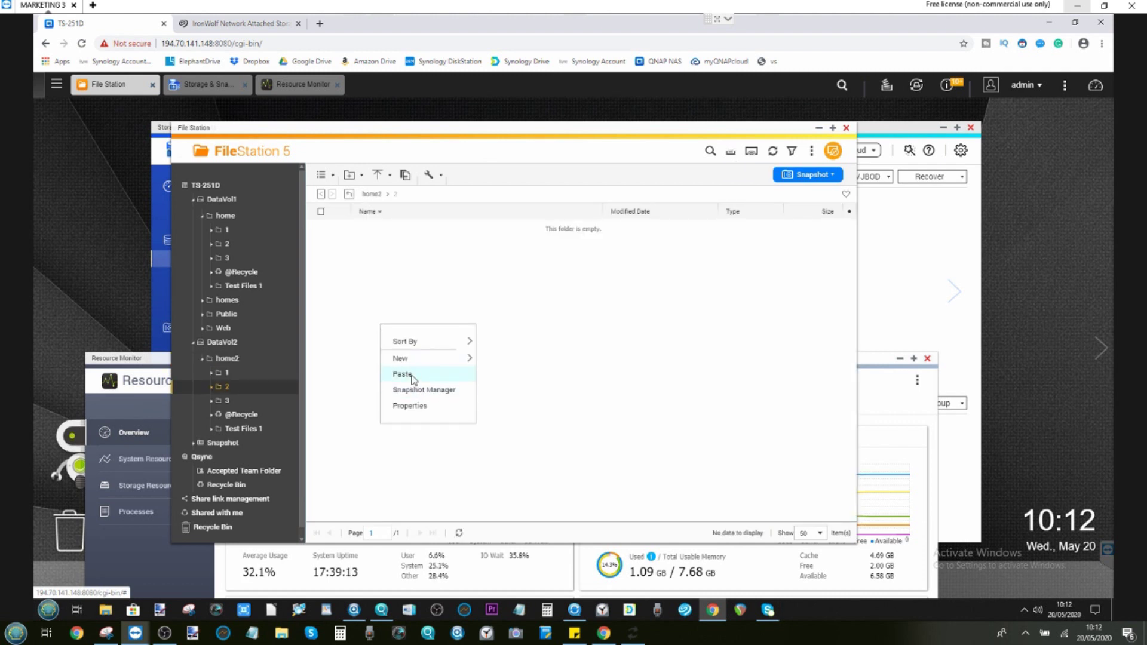
{"action": "left_click", "coordinate": [418, 374]}
{"action": "left_click", "coordinate": [373, 197]}
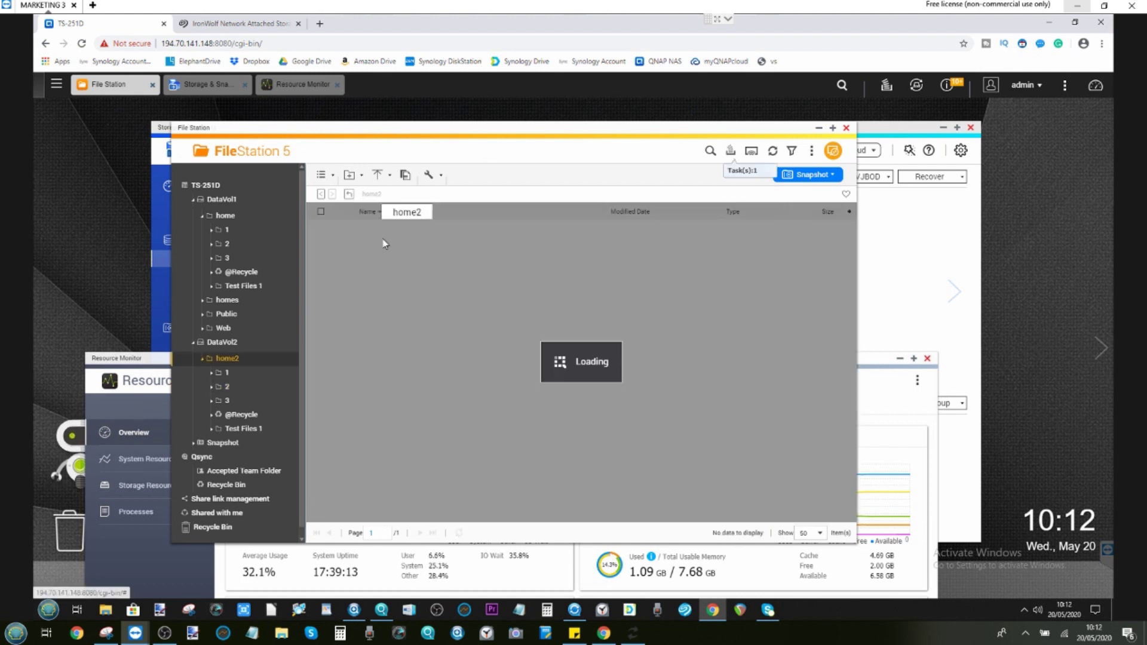
{"action": "double_click", "coordinate": [363, 267]}
{"action": "right_click", "coordinate": [404, 318]}
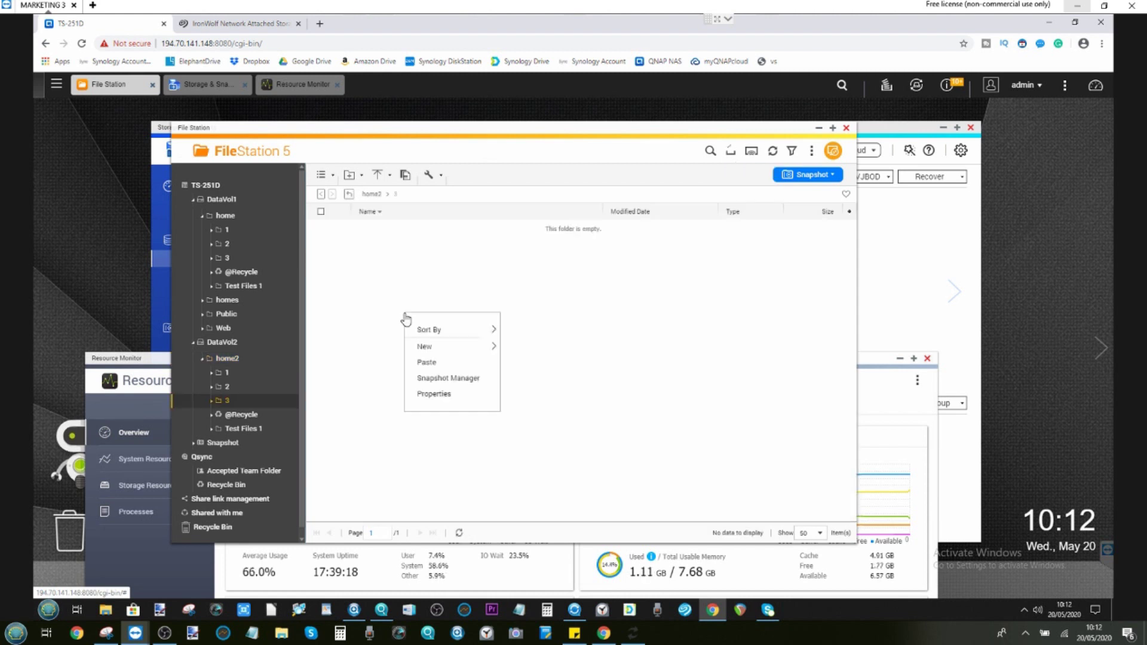
{"action": "left_click", "coordinate": [434, 368]}
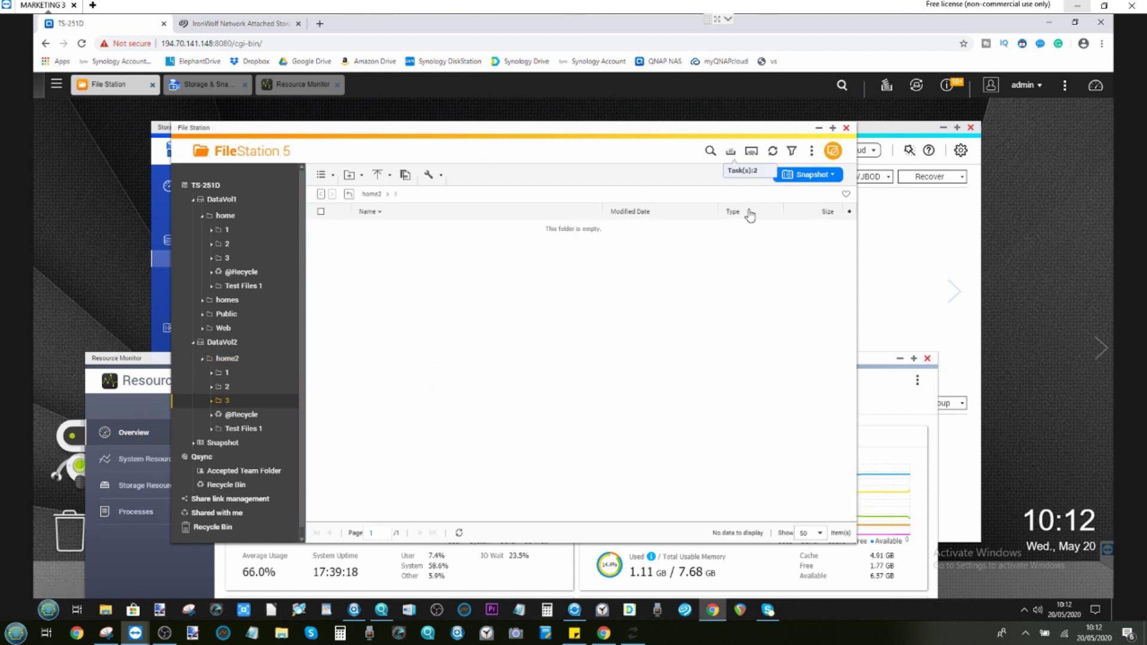
Return to home2, bring Resource Monitor forward and show the background copy tasks
{"action": "left_click", "coordinate": [370, 195]}
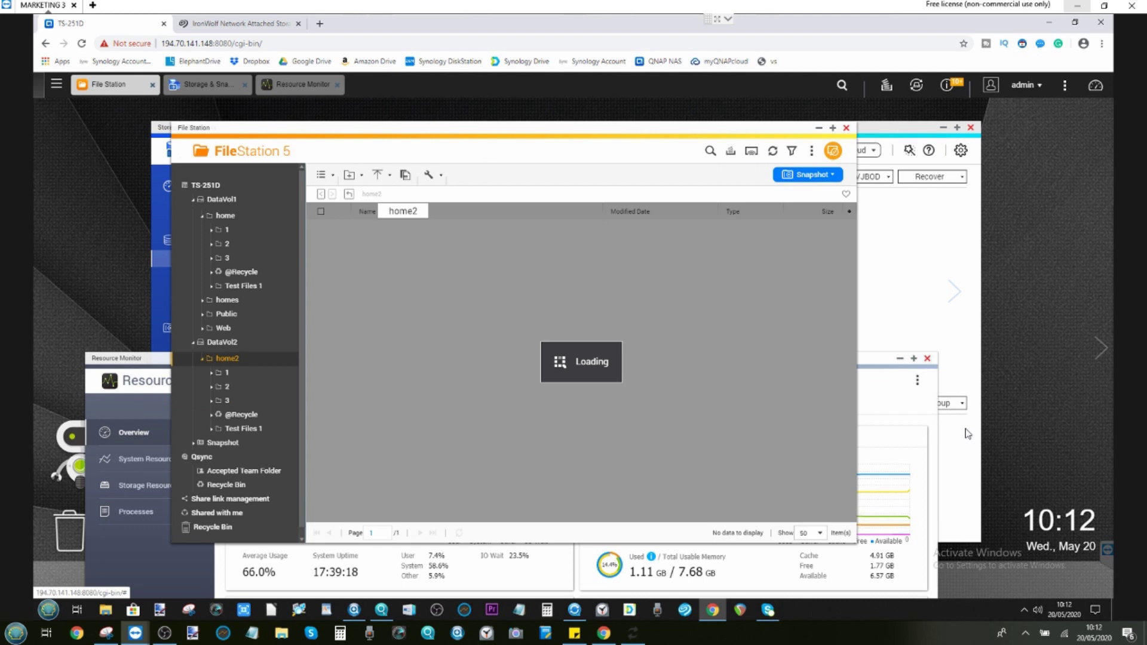
{"action": "left_click", "coordinate": [876, 397]}
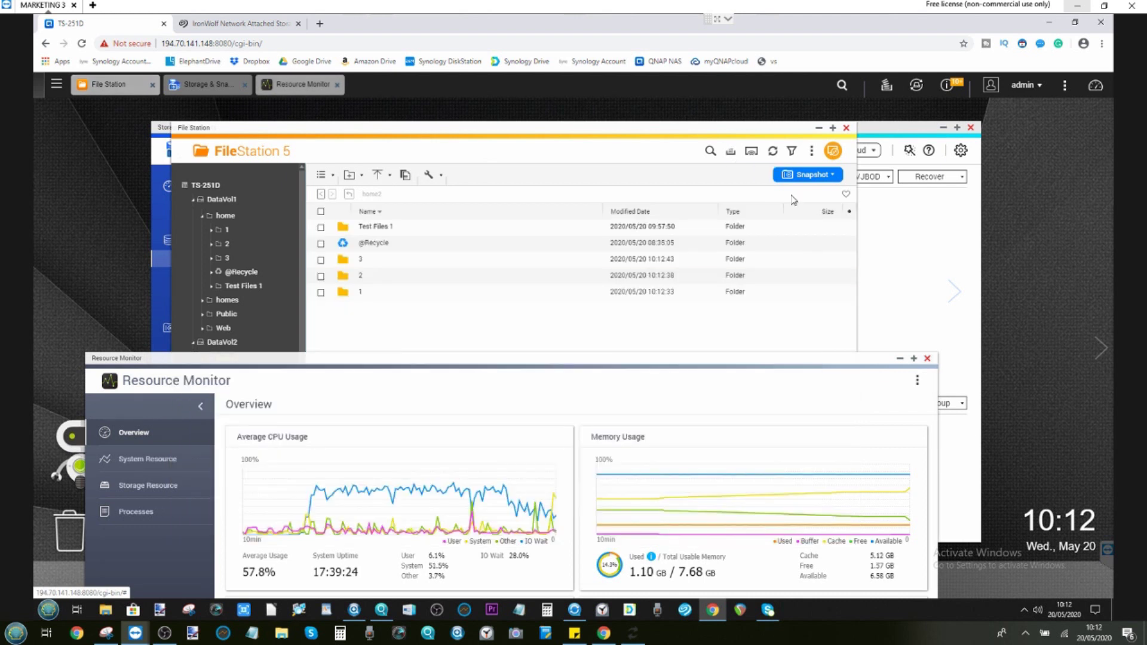
{"action": "left_click", "coordinate": [732, 150]}
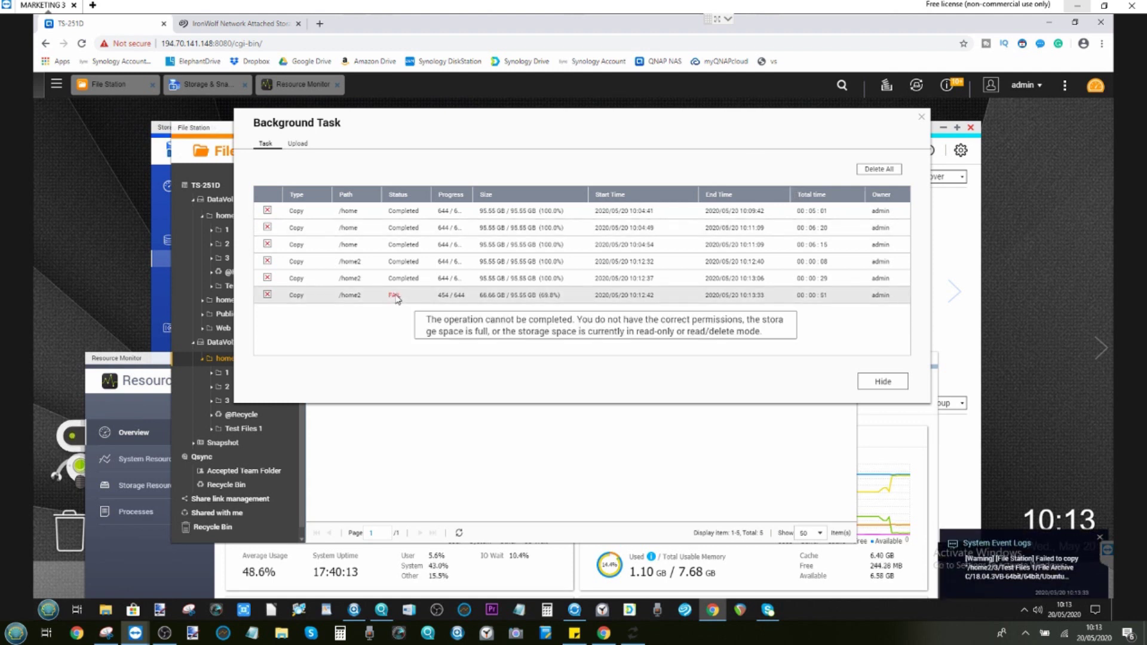
{"action": "mouse_move", "coordinate": [395, 295]}
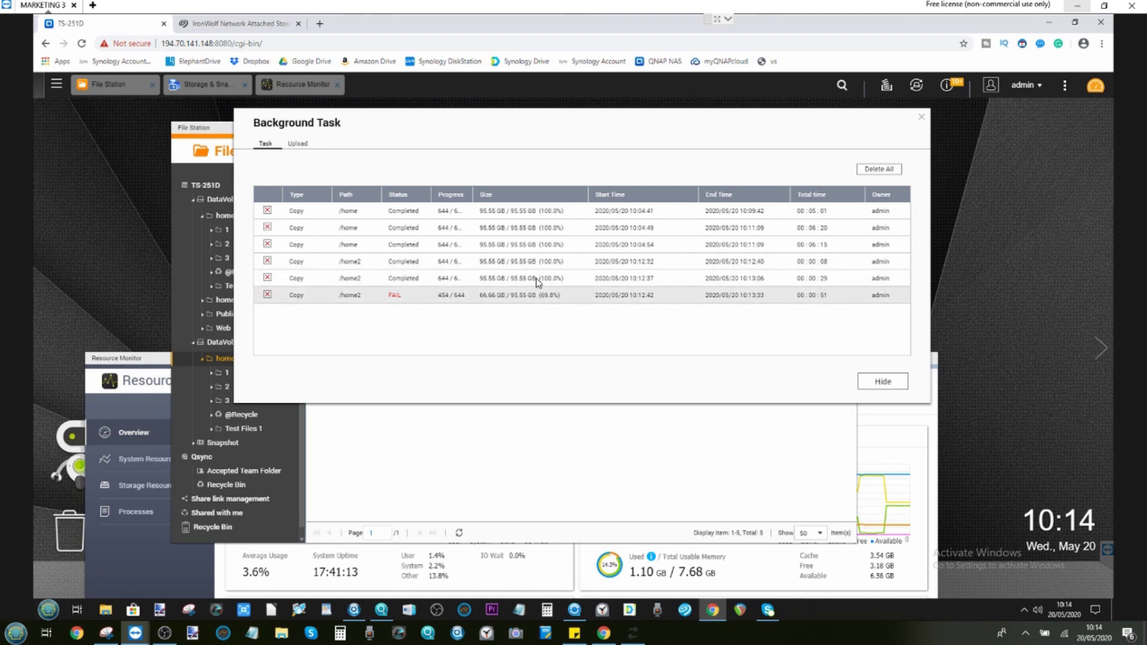
Inspect the failed copy task, then show the storage pools and volumes list
{"action": "left_click", "coordinate": [398, 300]}
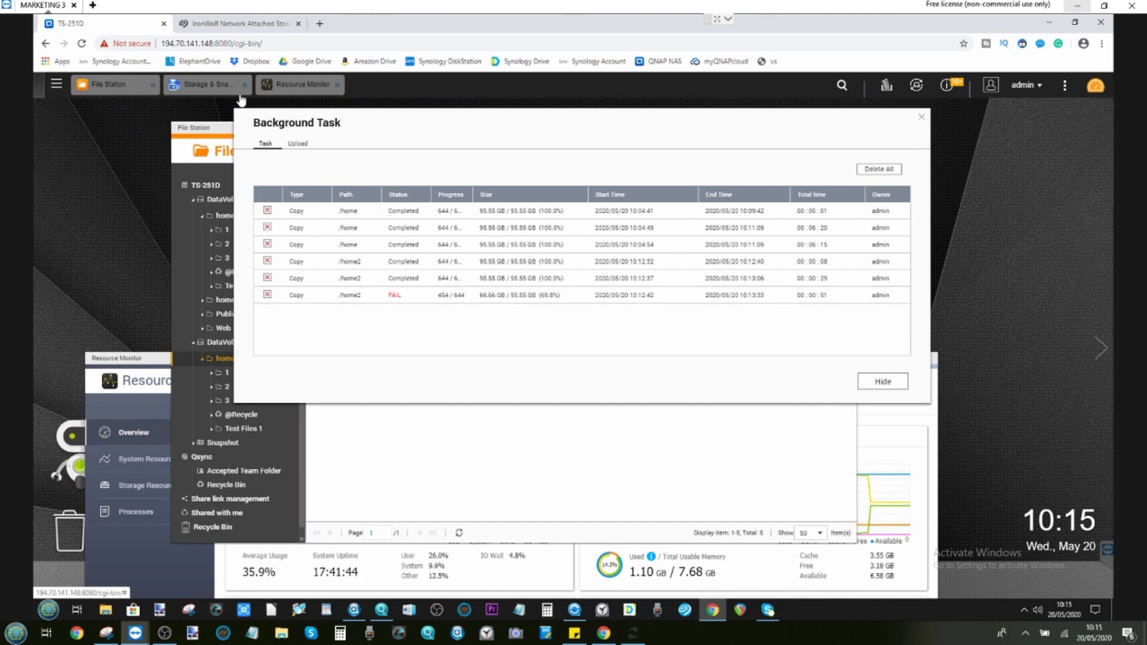
{"action": "left_click", "coordinate": [206, 84]}
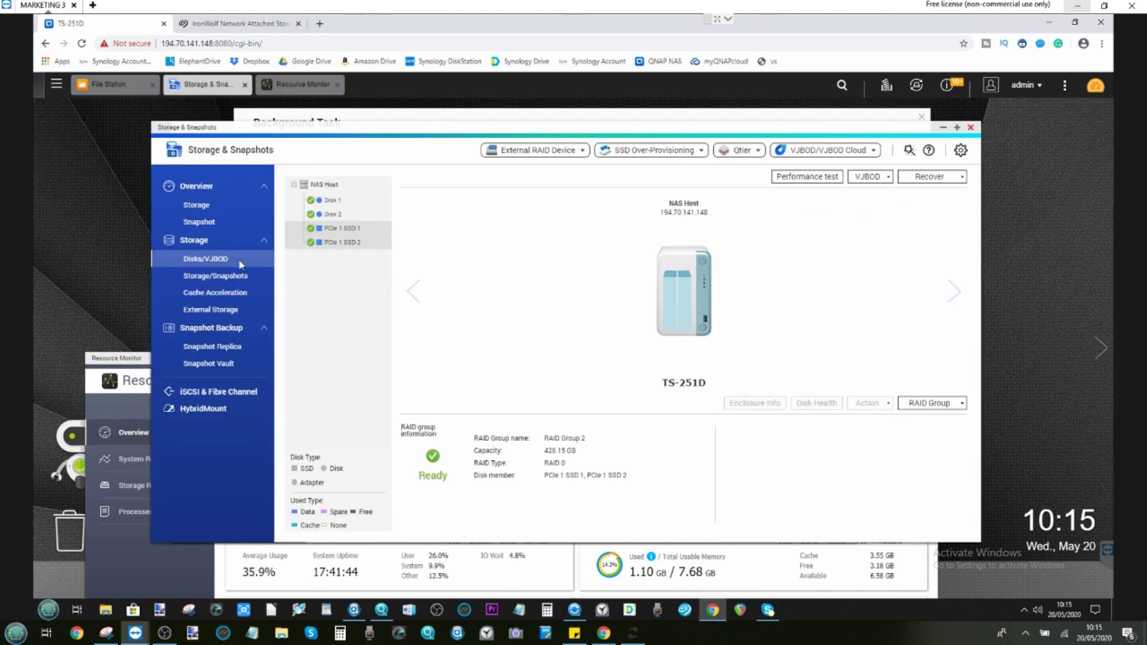
{"action": "left_click", "coordinate": [215, 275]}
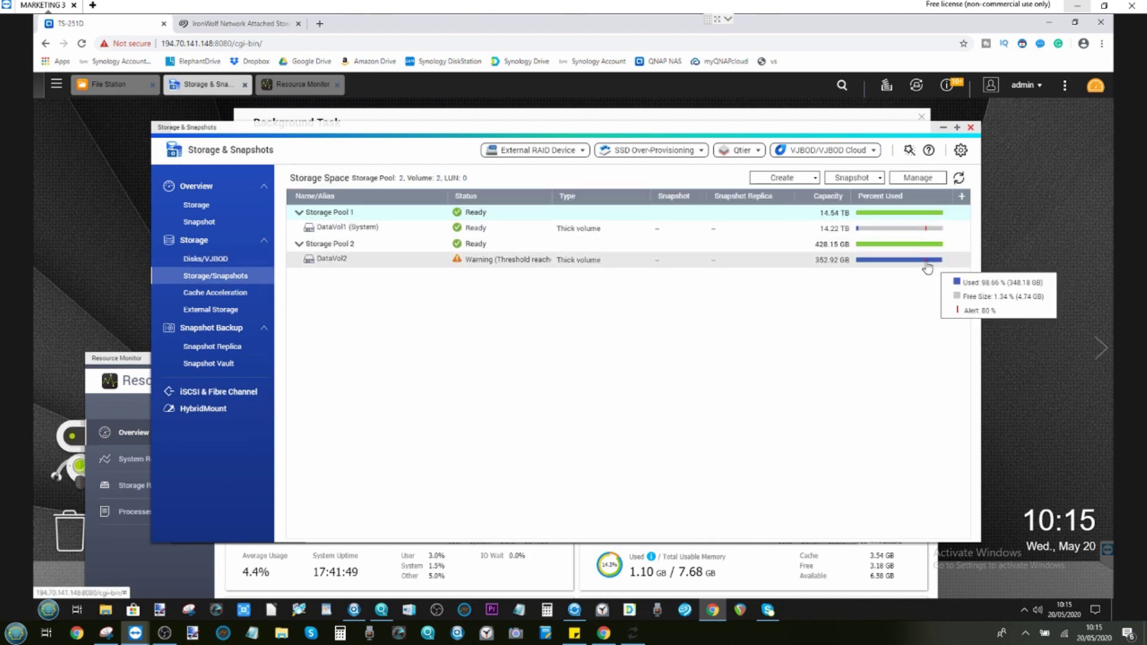
Close the background task list and select Storage Pool 2 in Storage & Snapshots
{"action": "left_click", "coordinate": [943, 129]}
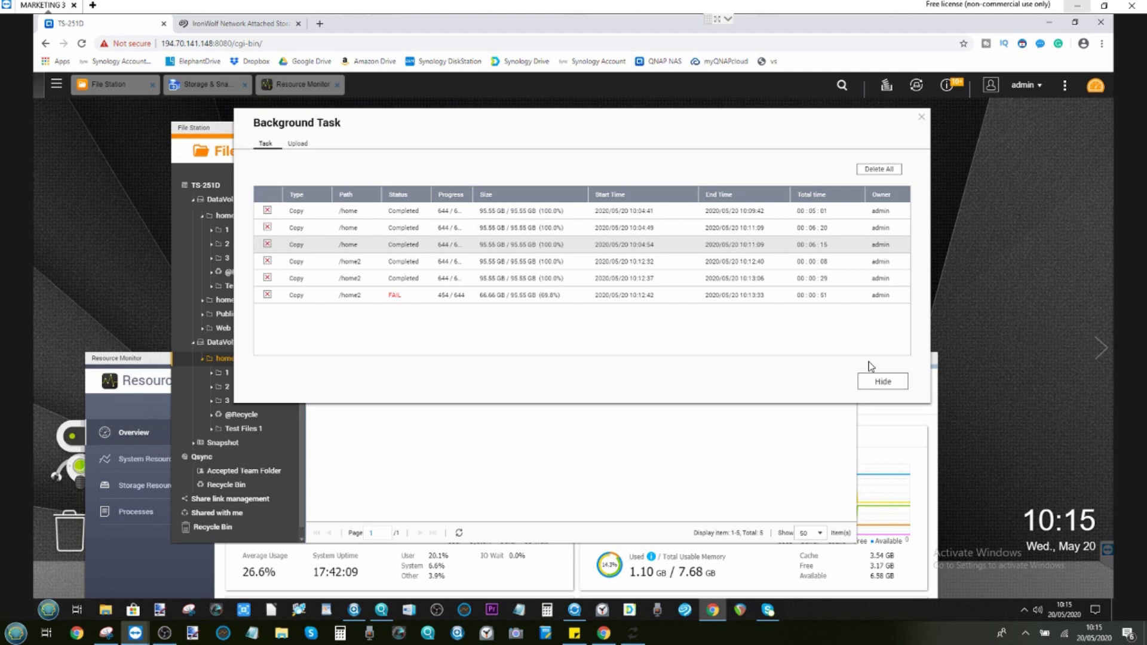
{"action": "left_click", "coordinate": [883, 381]}
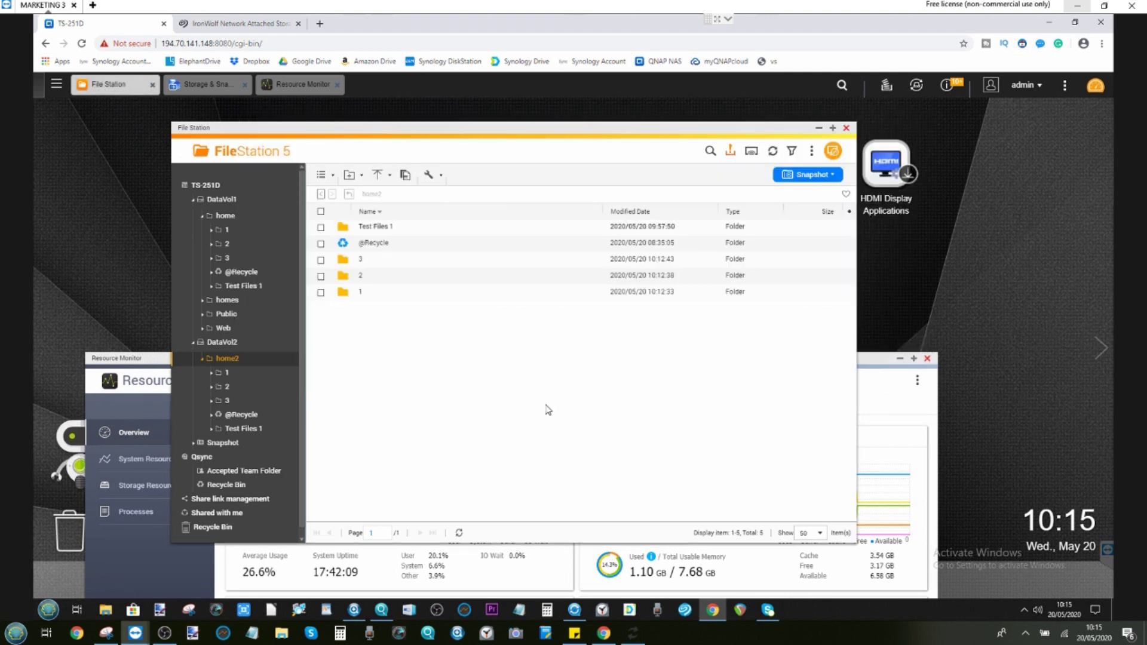
{"action": "left_click", "coordinate": [214, 85]}
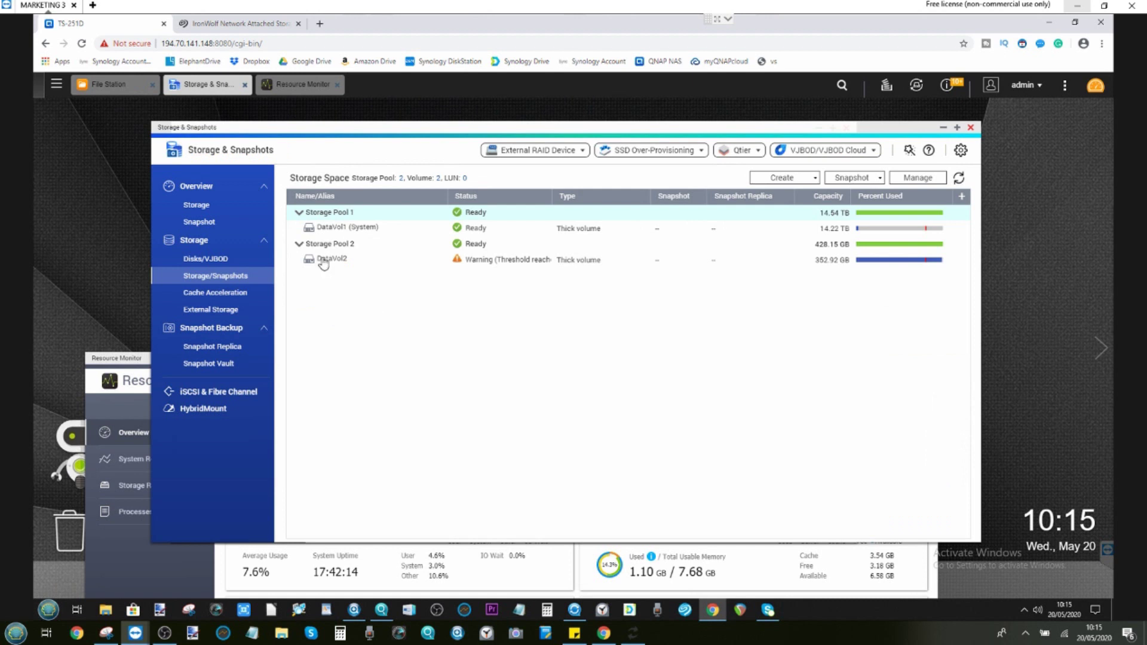
{"action": "left_click", "coordinate": [328, 244]}
Choose to remove Storage Pool 2, accepting the removal of all its volumes
{"action": "right_click", "coordinate": [330, 252]}
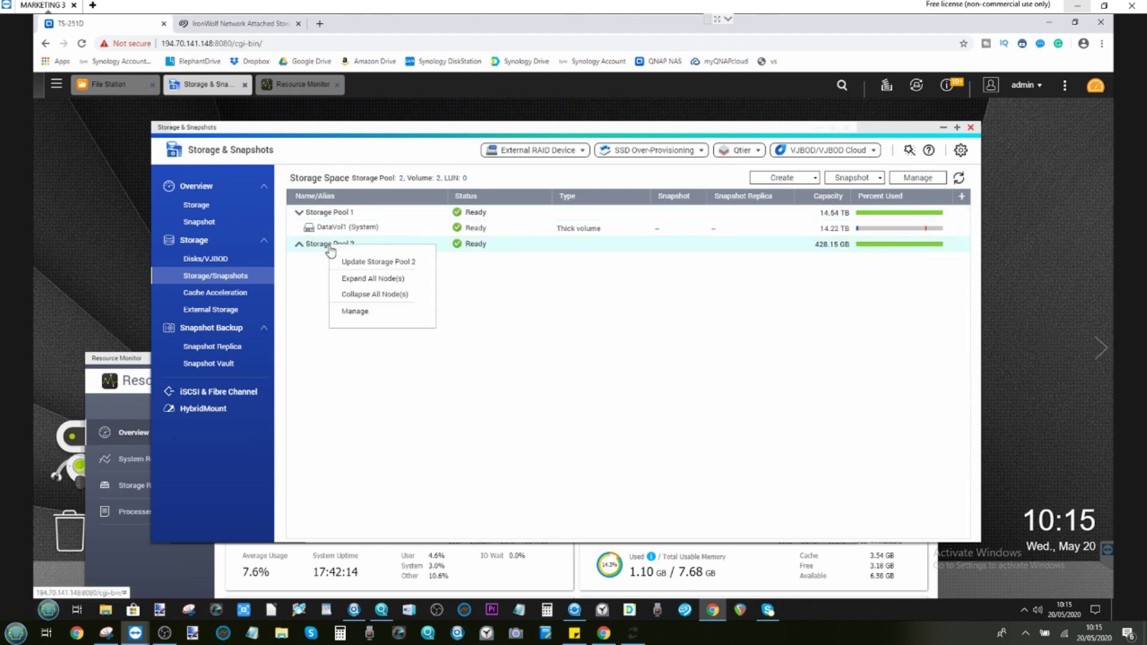
{"action": "left_click", "coordinate": [356, 311]}
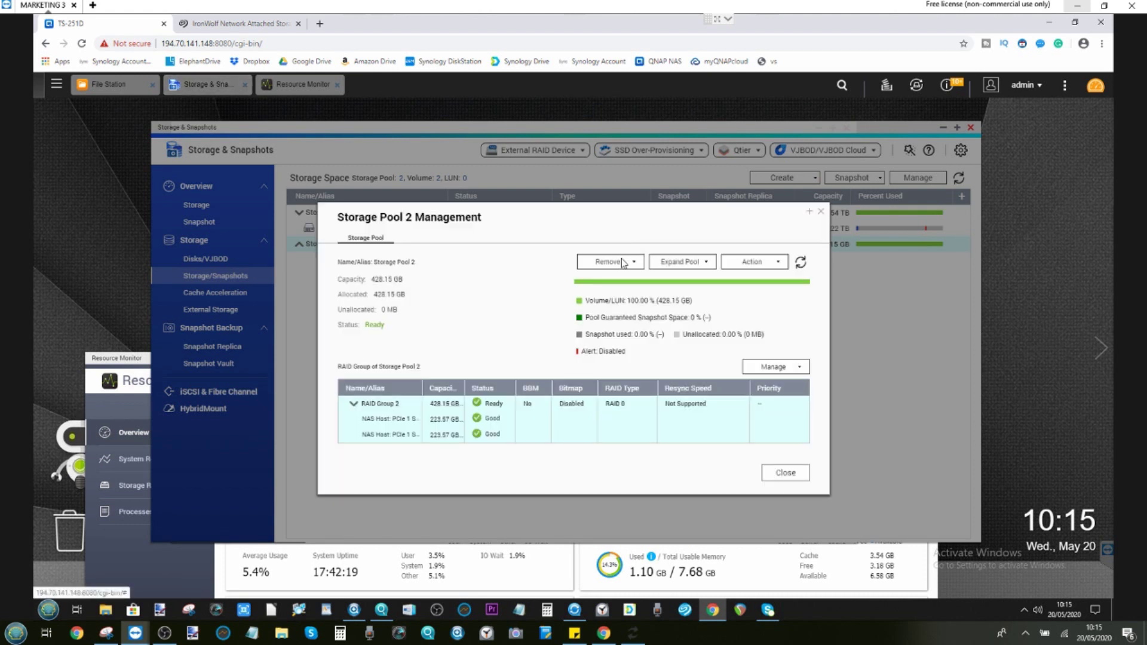
{"action": "left_click", "coordinate": [622, 266]}
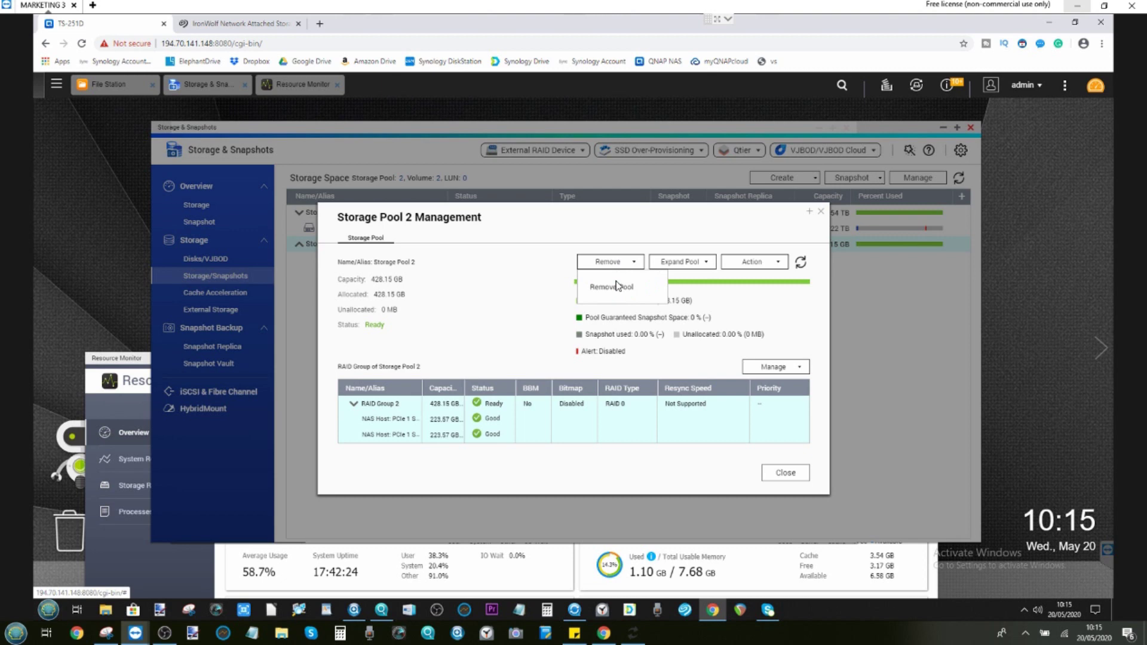
{"action": "left_click", "coordinate": [623, 287]}
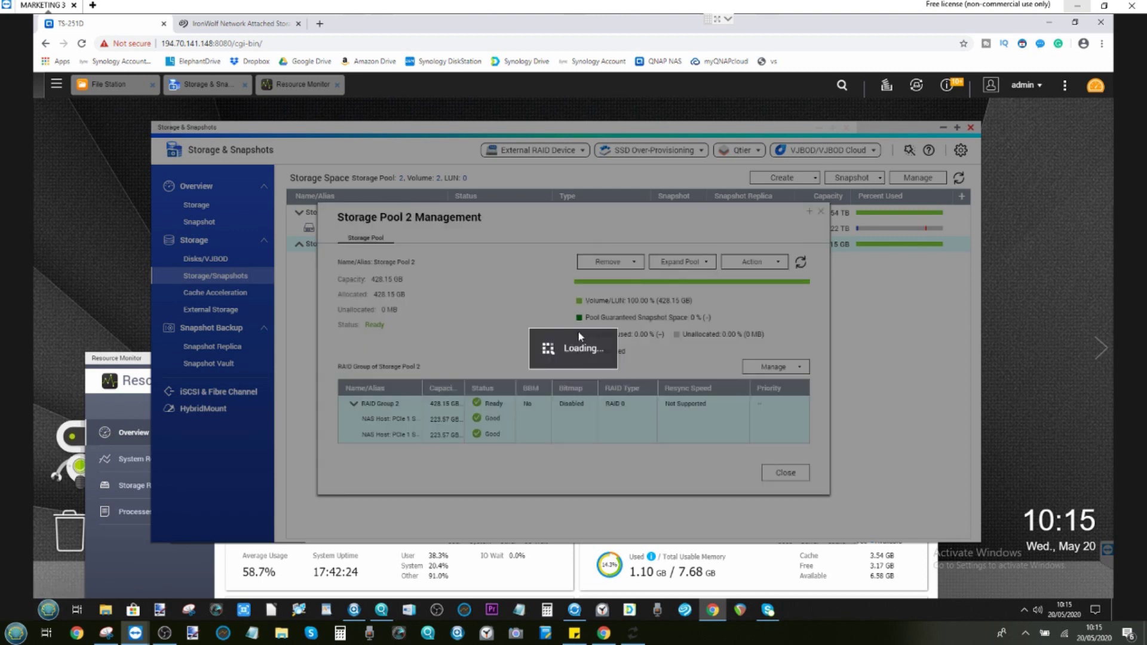
{"action": "left_click", "coordinate": [500, 370]}
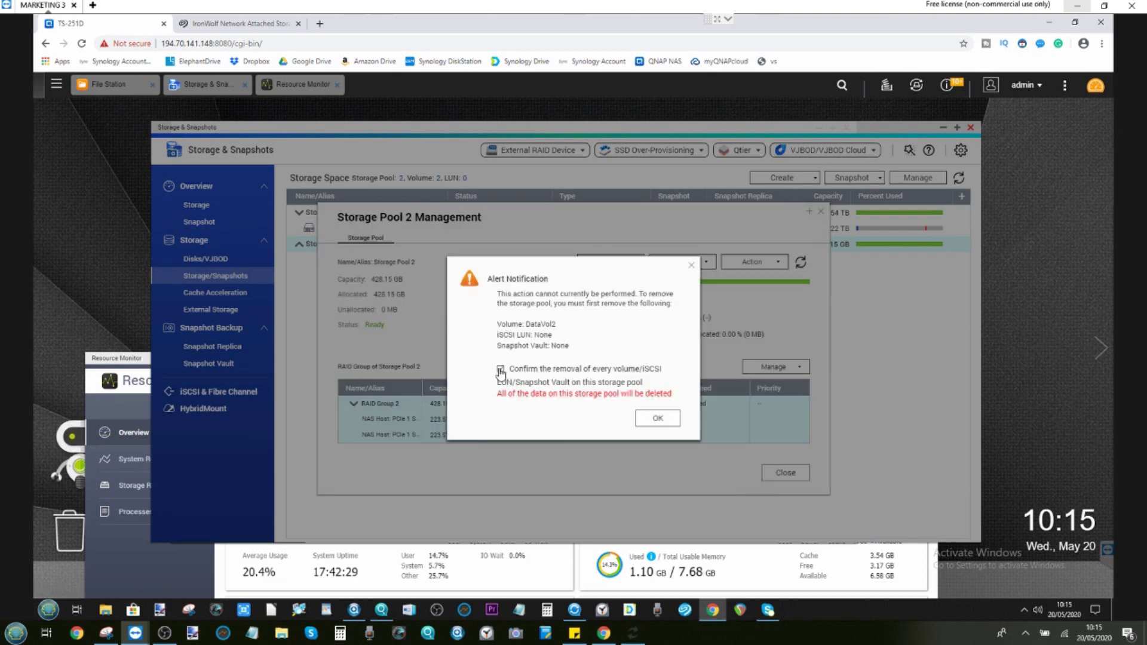
{"action": "left_click", "coordinate": [657, 420]}
Submit the confirmation password to remove the pool and decline Chrome's password saving
{"action": "left_click", "coordinate": [555, 358]}
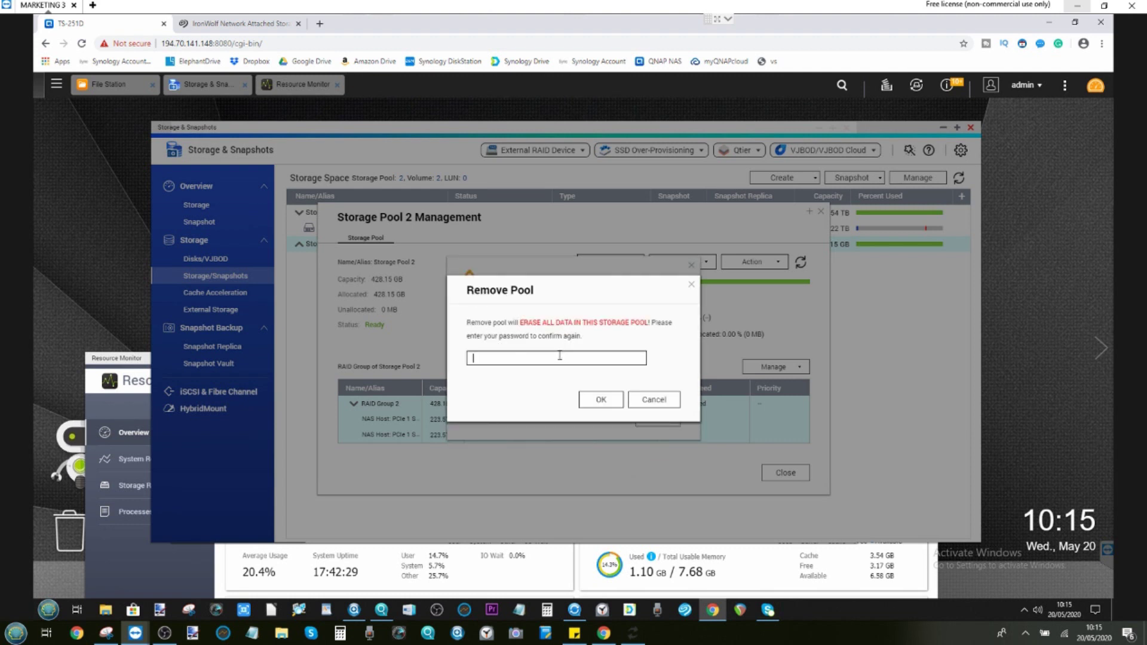
{"action": "left_click", "coordinate": [600, 399]}
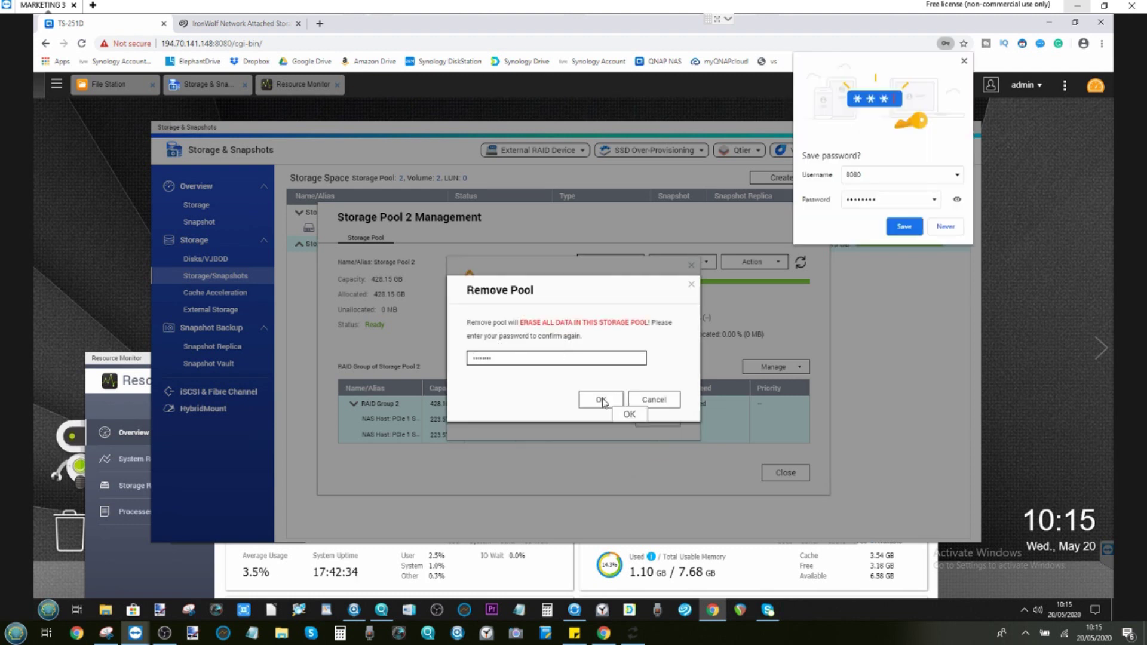
{"action": "left_click", "coordinate": [949, 229]}
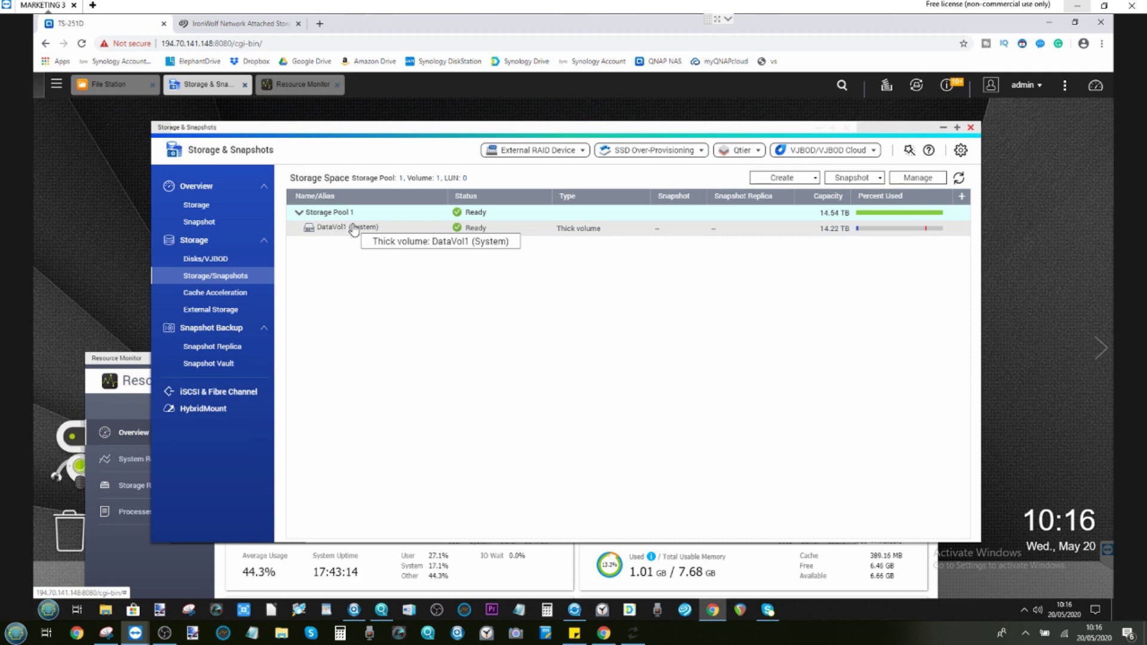
Open Cache Acceleration and launch the Create SSD Cache wizard from its introduction
{"action": "left_click", "coordinate": [215, 293]}
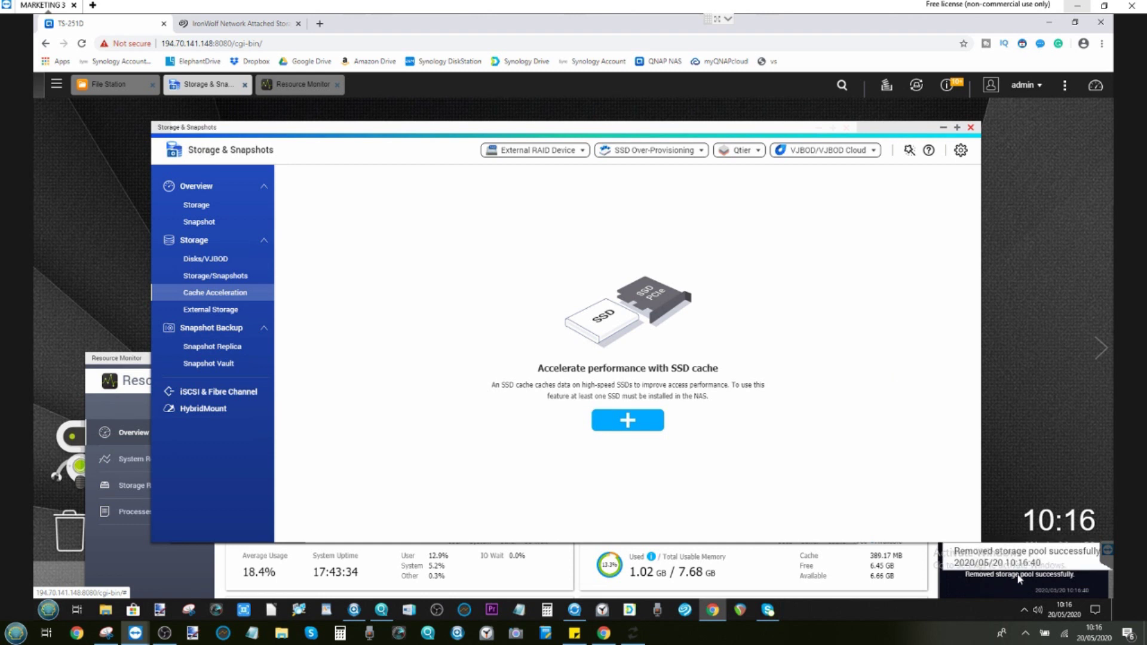
{"action": "left_click", "coordinate": [622, 424]}
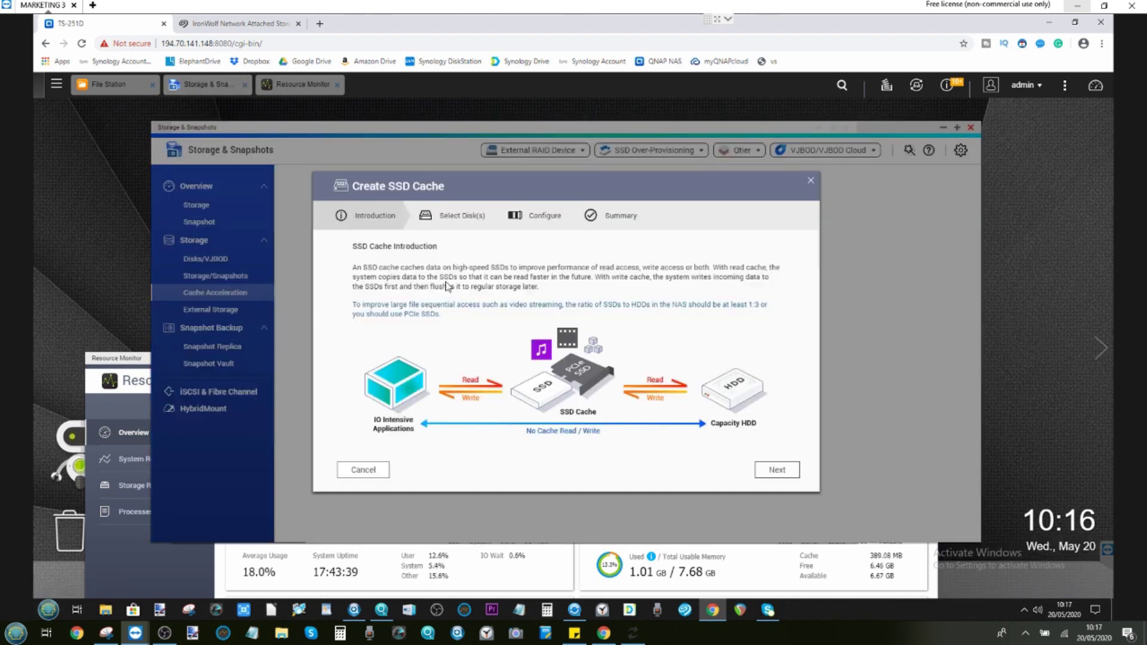
{"action": "left_click", "coordinate": [777, 469]}
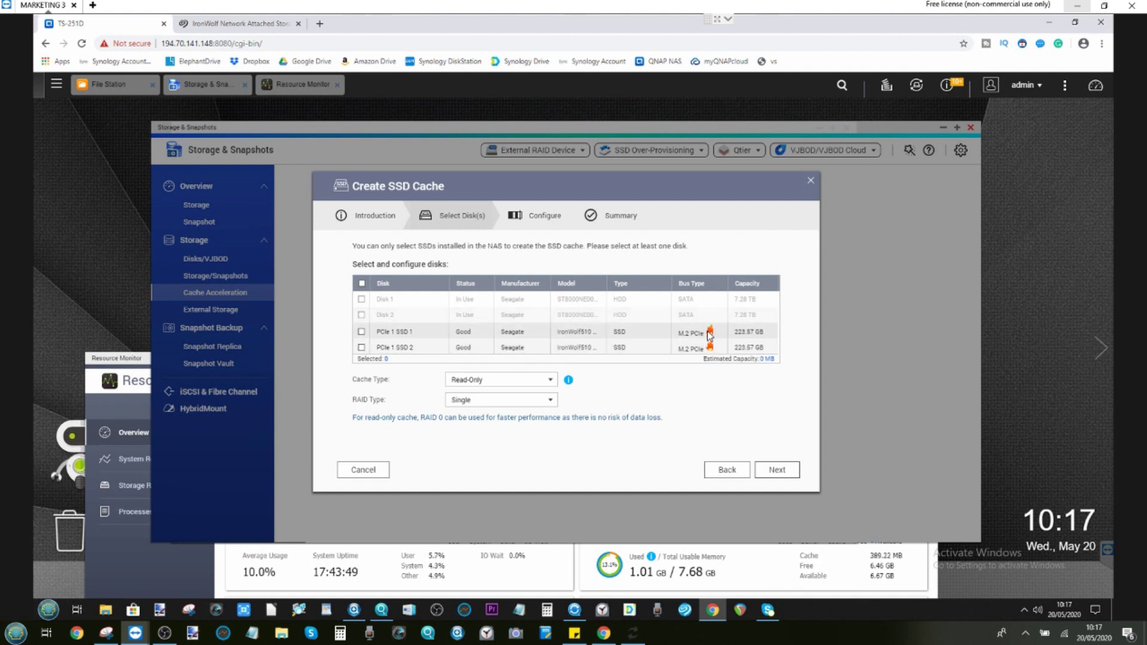
Use PCIe SSD 1 and 2 as a Read-Write RAID 1 cache with 10% over-provisioning
{"action": "left_click", "coordinate": [362, 331]}
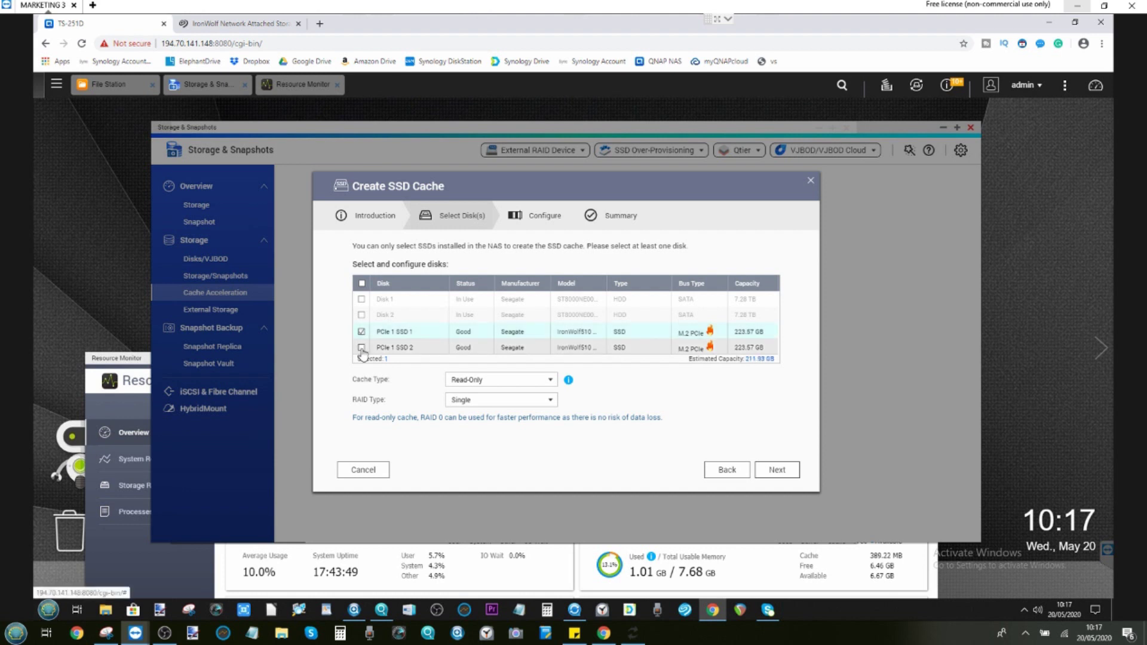
{"action": "left_click", "coordinate": [503, 380]}
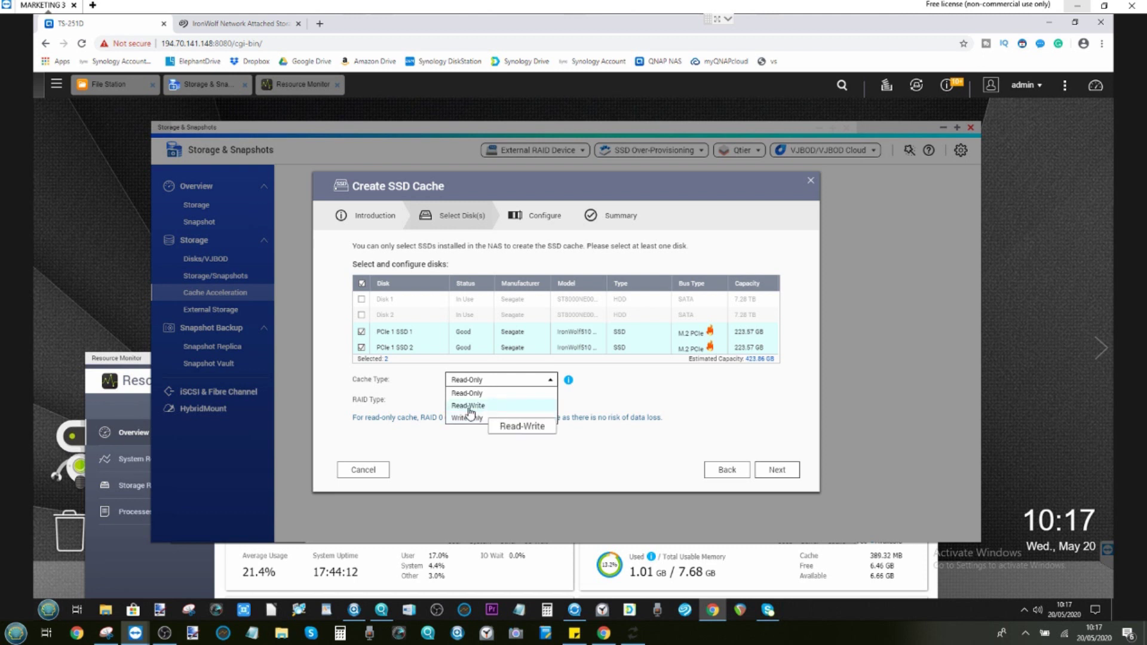
{"action": "left_click", "coordinate": [473, 406]}
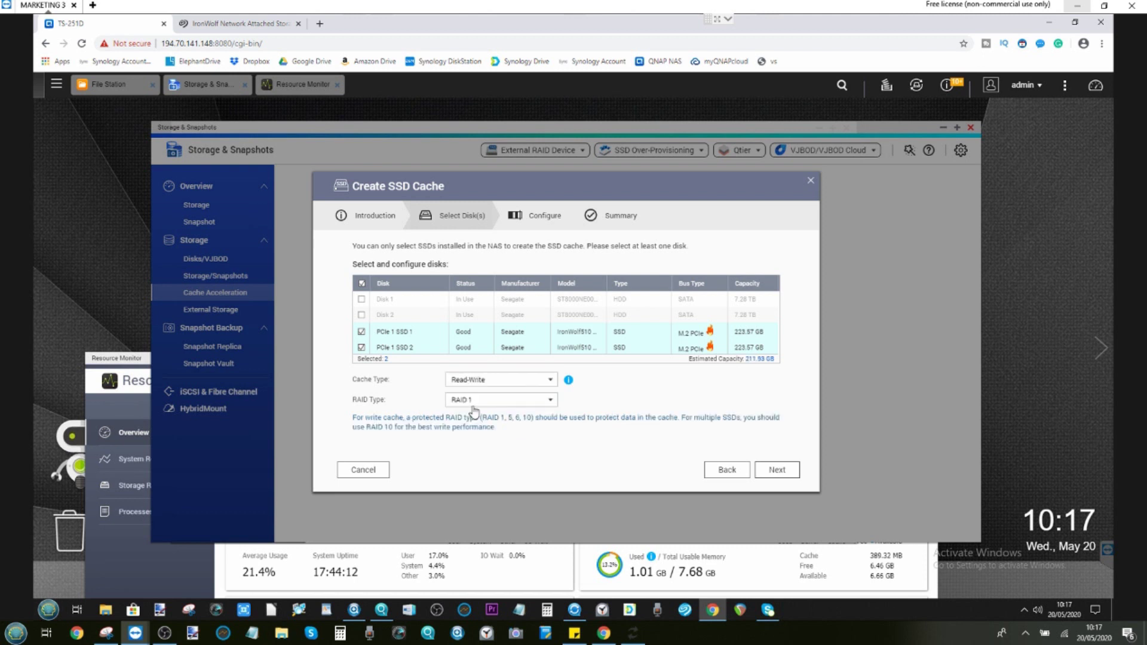
{"action": "left_click", "coordinate": [516, 400]}
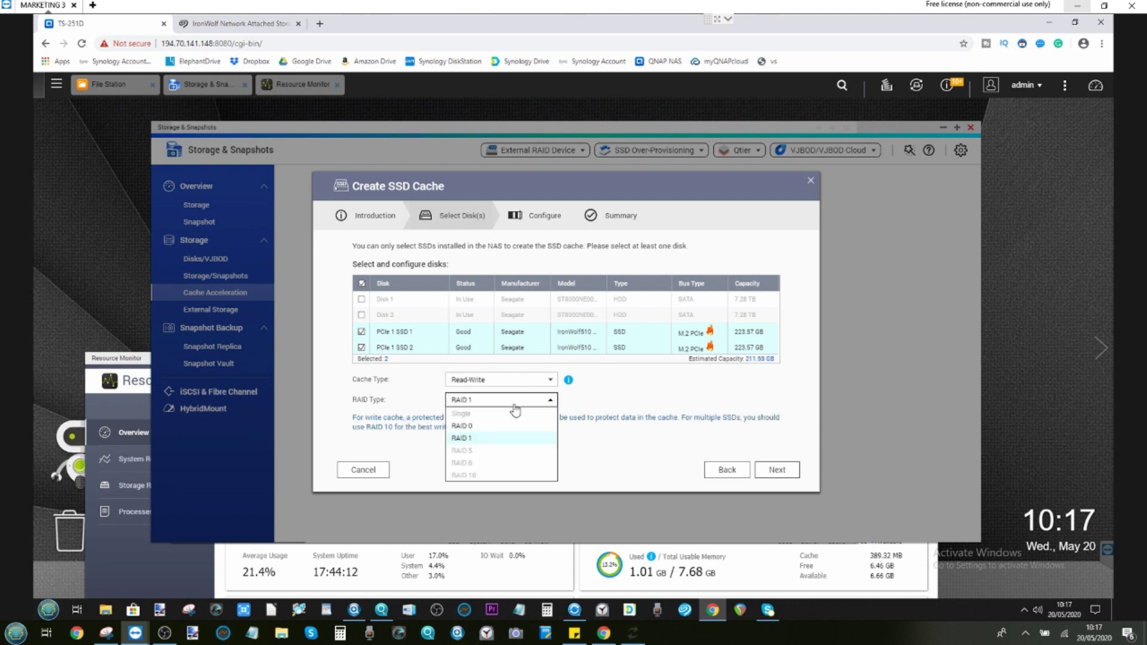
{"action": "left_click", "coordinate": [516, 401]}
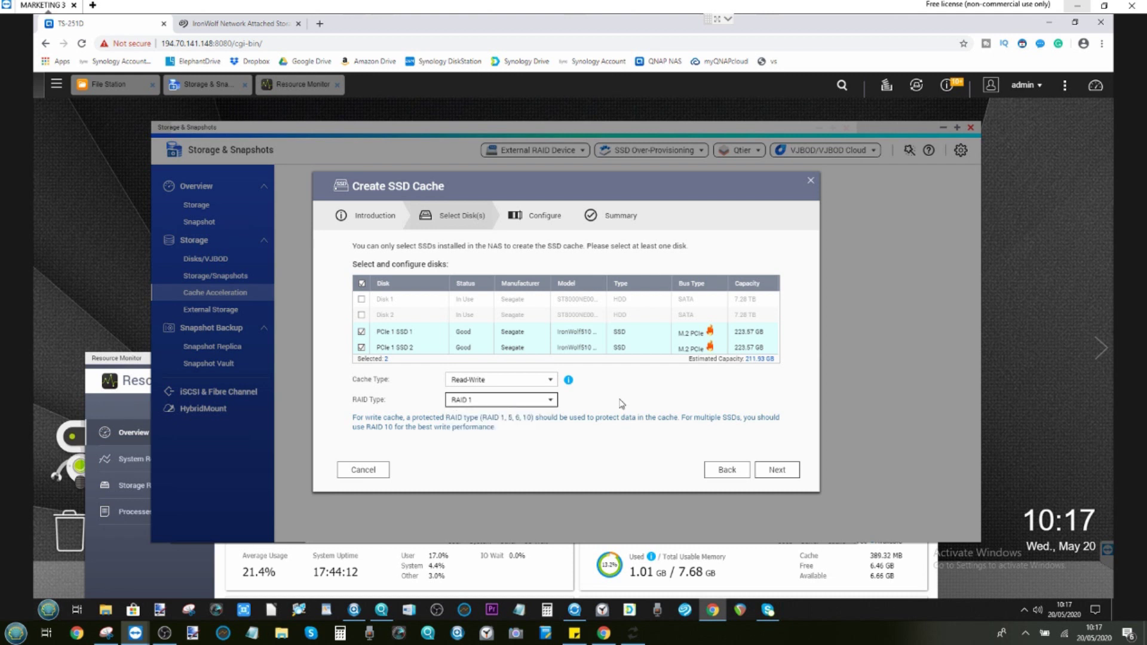
{"action": "left_click", "coordinate": [776, 470]}
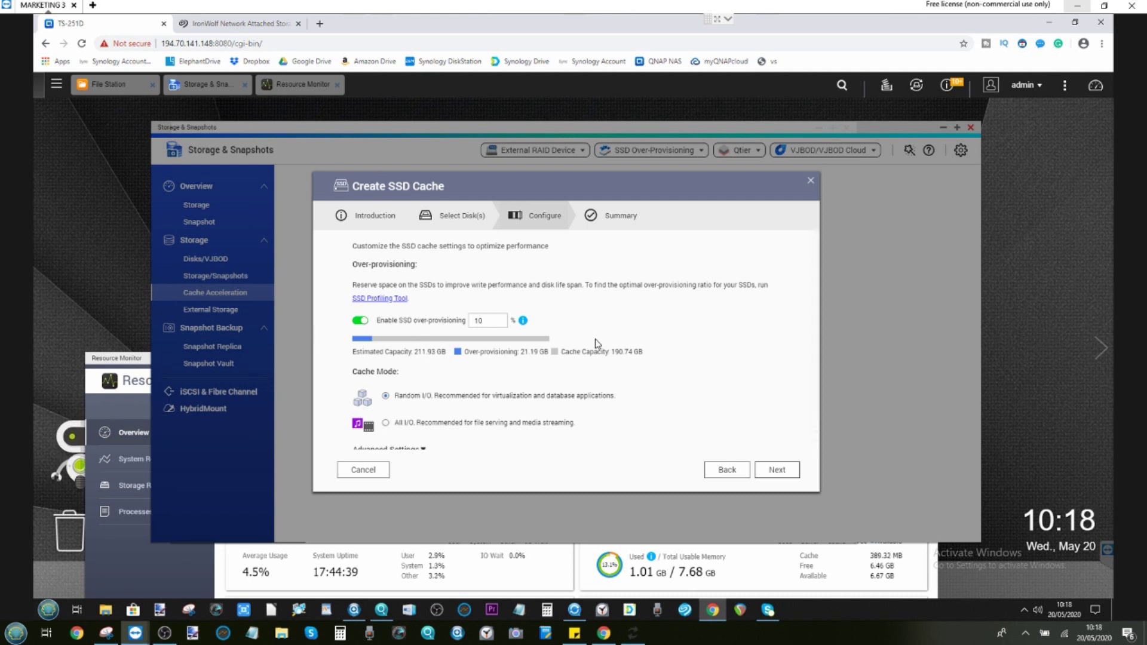
{"action": "left_click", "coordinate": [776, 470]}
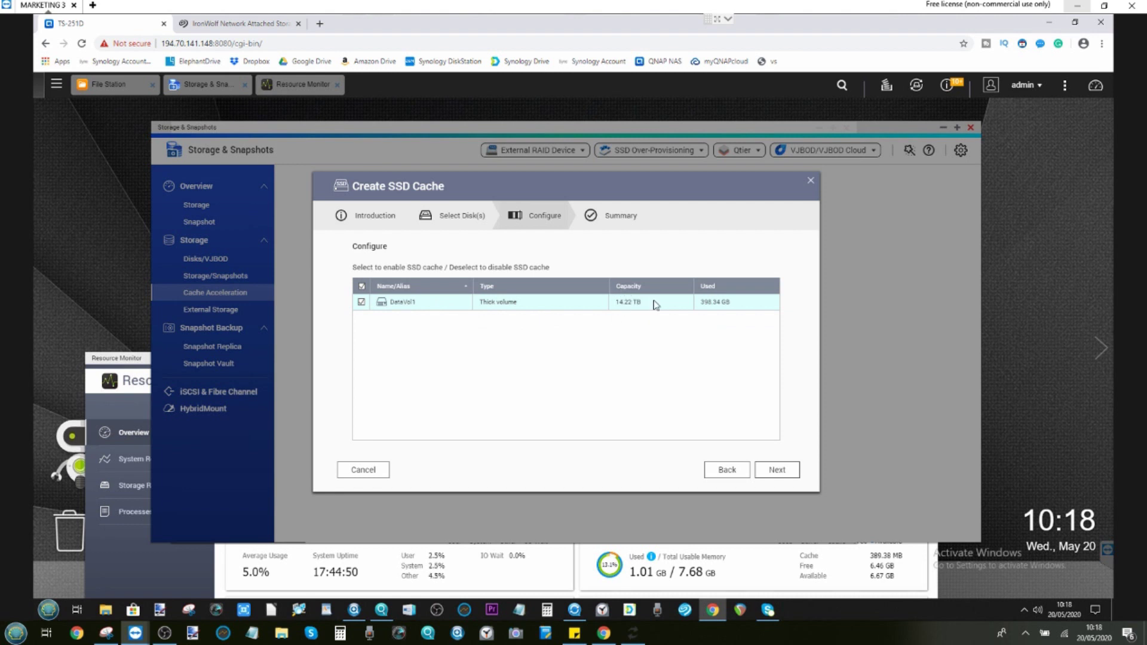
Confirm the summary and data-erasure warning to create the DataVol1 SSD cache
{"action": "left_click", "coordinate": [777, 471]}
{"action": "left_click", "coordinate": [775, 470]}
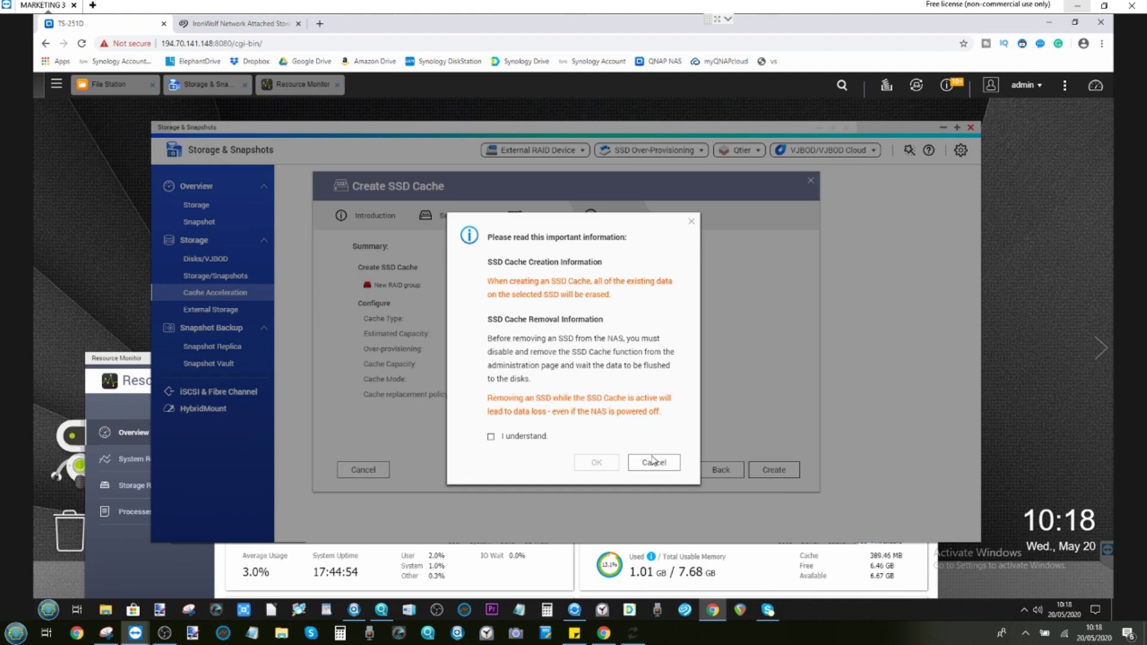
{"action": "left_click", "coordinate": [490, 437]}
{"action": "left_click", "coordinate": [593, 464]}
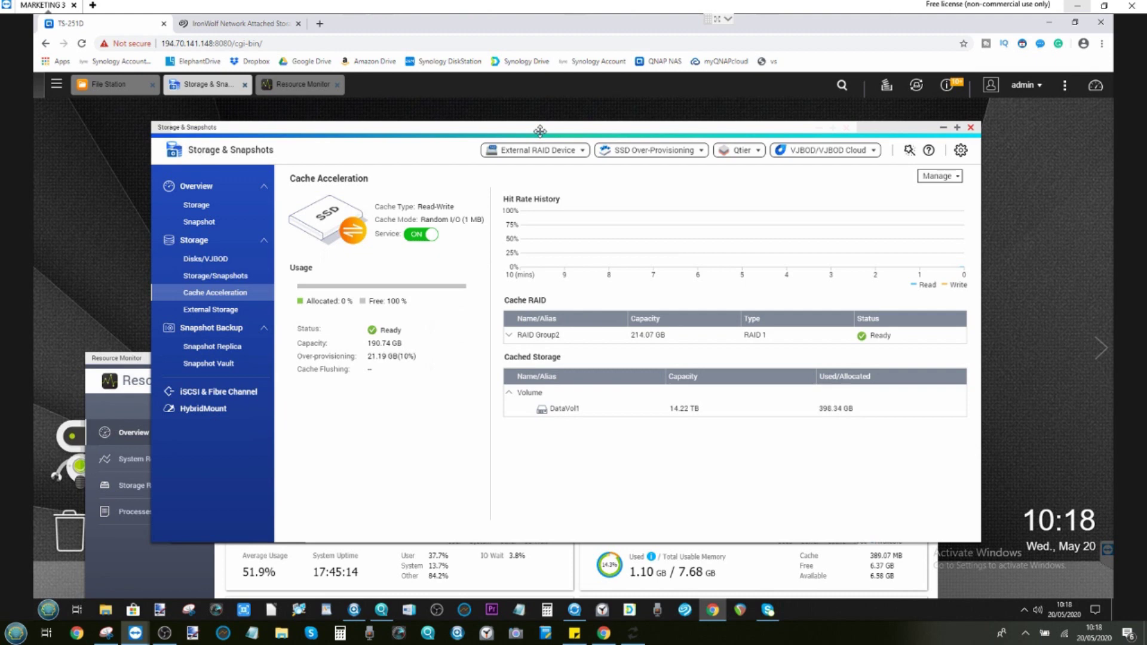
Move the storage window aside and reopen File Station on the DataVol1 home folder
{"action": "left_click_drag", "start_coordinate": [610, 131], "coordinate": [668, 386]}
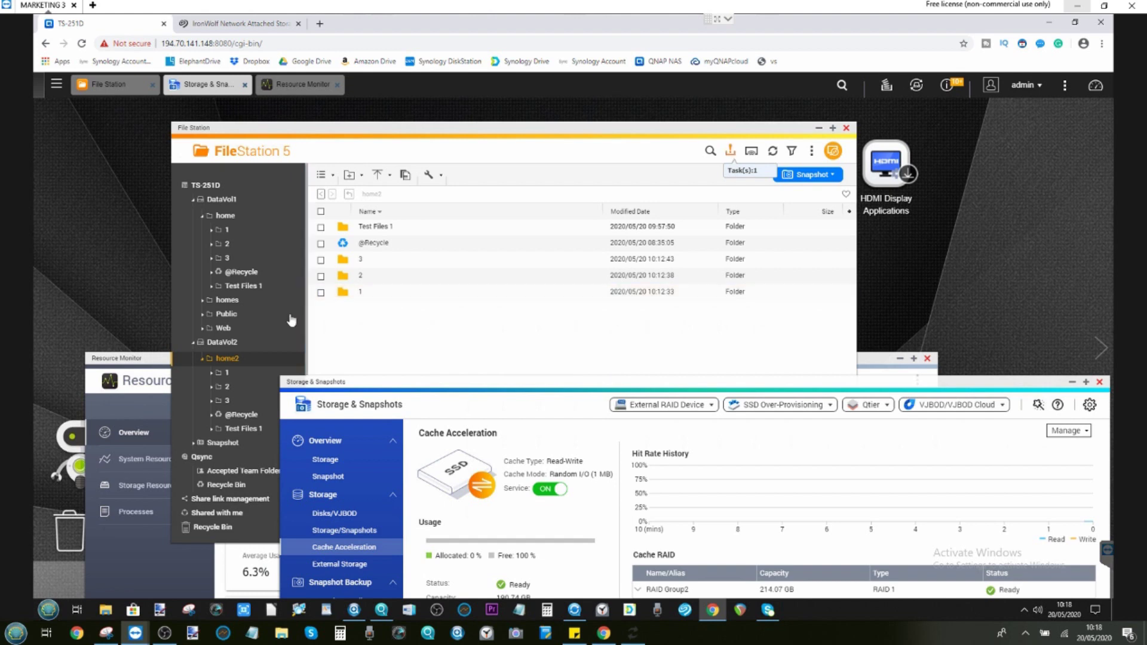
{"action": "left_click", "coordinate": [225, 217]}
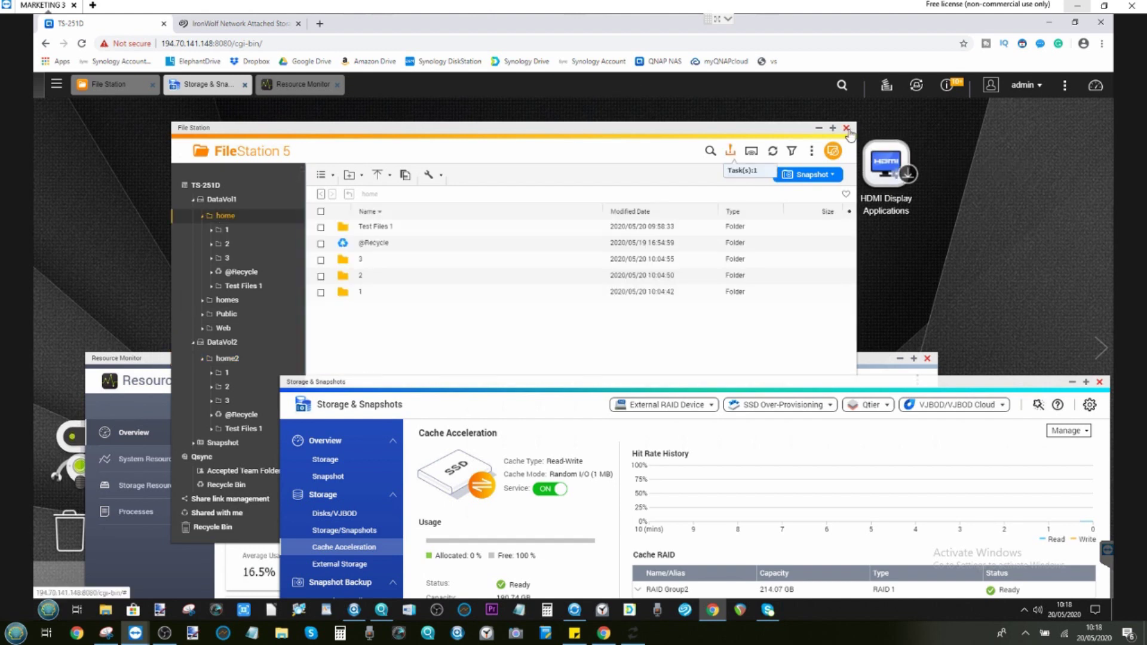
{"action": "left_click", "coordinate": [850, 128]}
{"action": "left_click", "coordinate": [384, 164]}
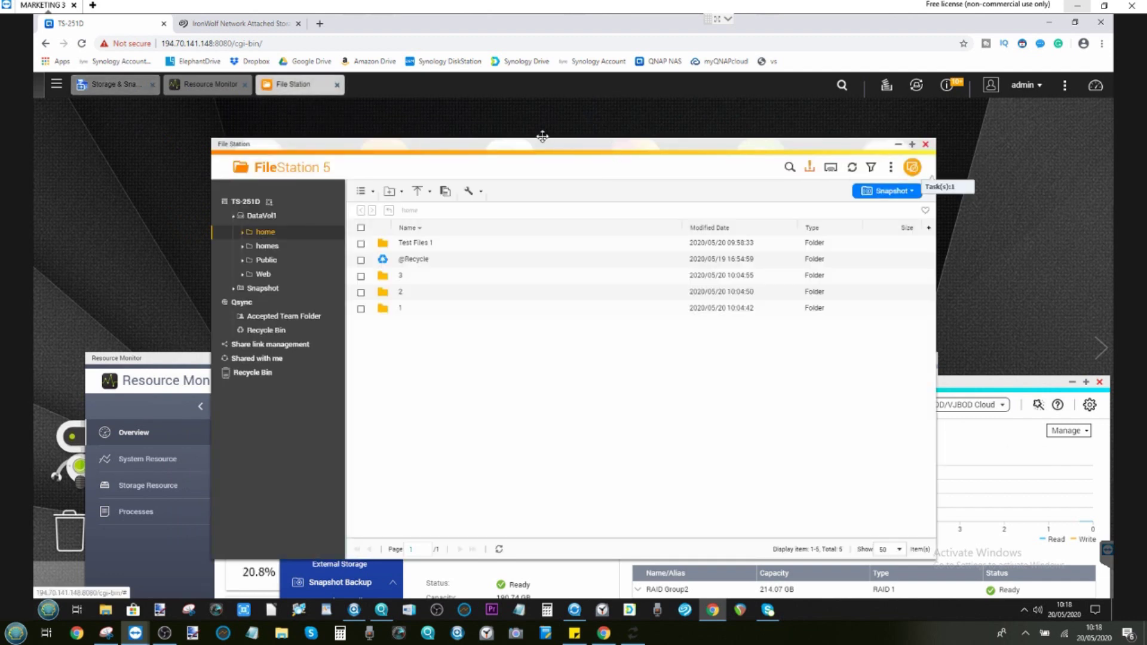
{"action": "left_click_drag", "start_coordinate": [541, 137], "coordinate": [462, 126]}
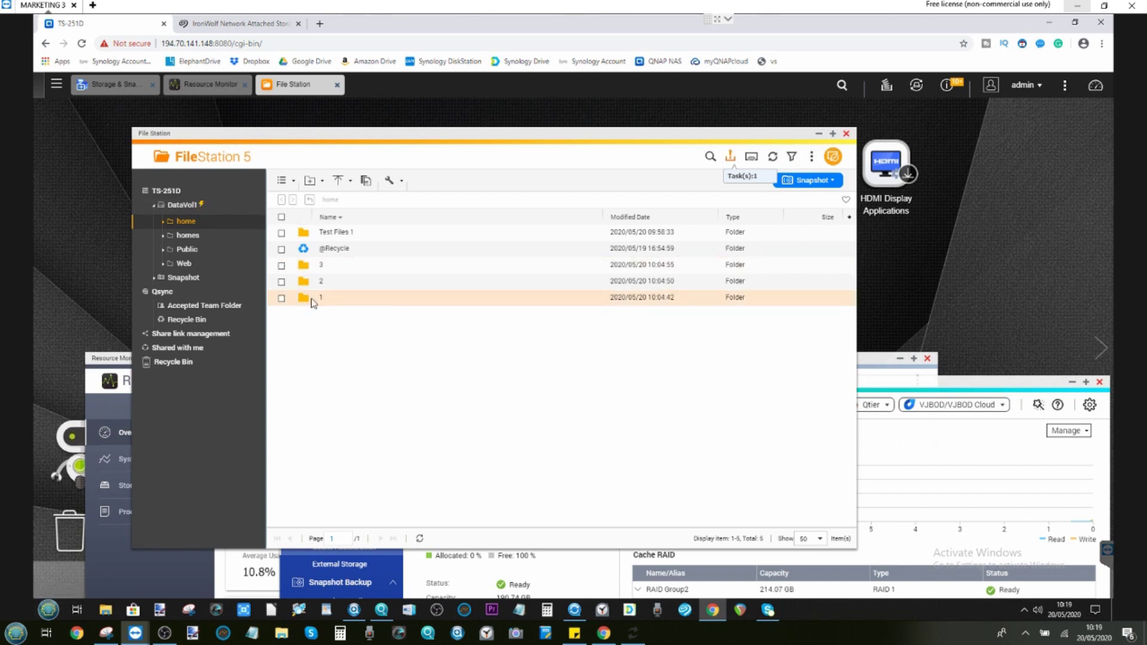
Permanently delete folders 1, 2 and 3, then check the background task list
{"action": "left_click", "coordinate": [281, 297]}
{"action": "left_click", "coordinate": [282, 264]}
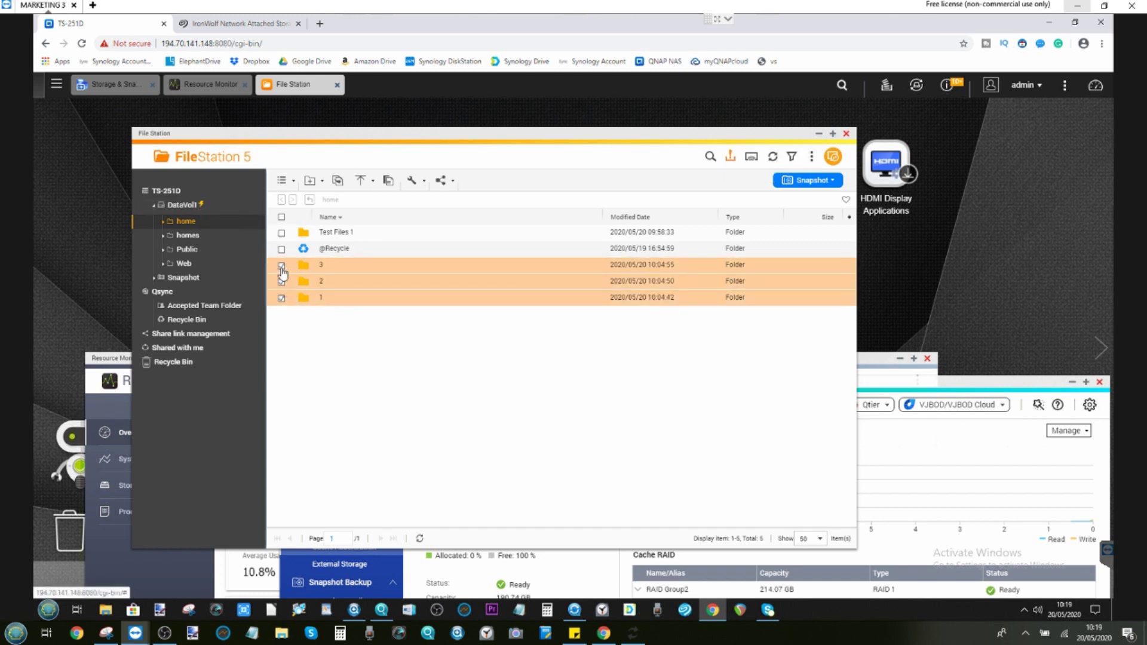
{"action": "left_click", "coordinate": [412, 180]}
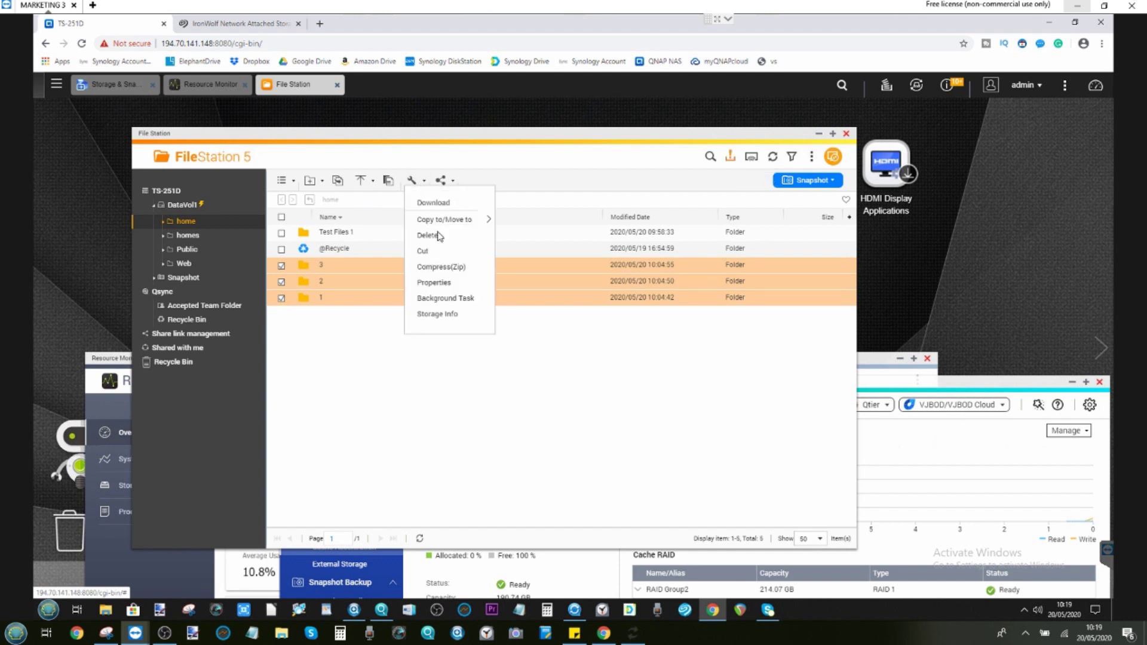
{"action": "left_click", "coordinate": [428, 235]}
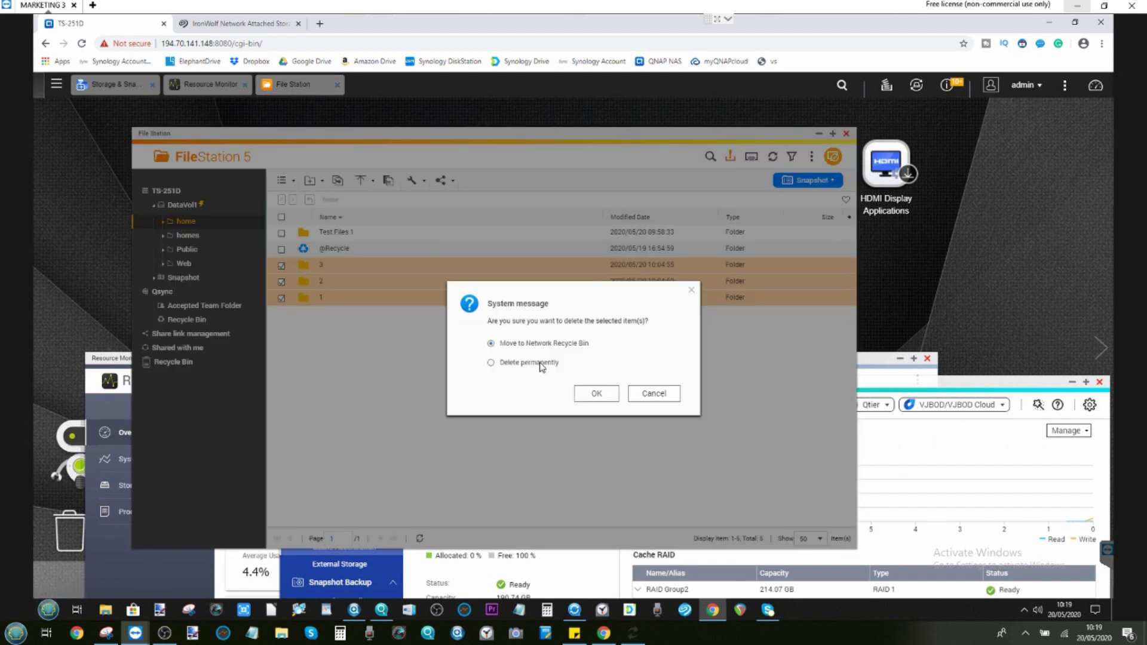
{"action": "left_click", "coordinate": [492, 362]}
{"action": "left_click", "coordinate": [596, 394]}
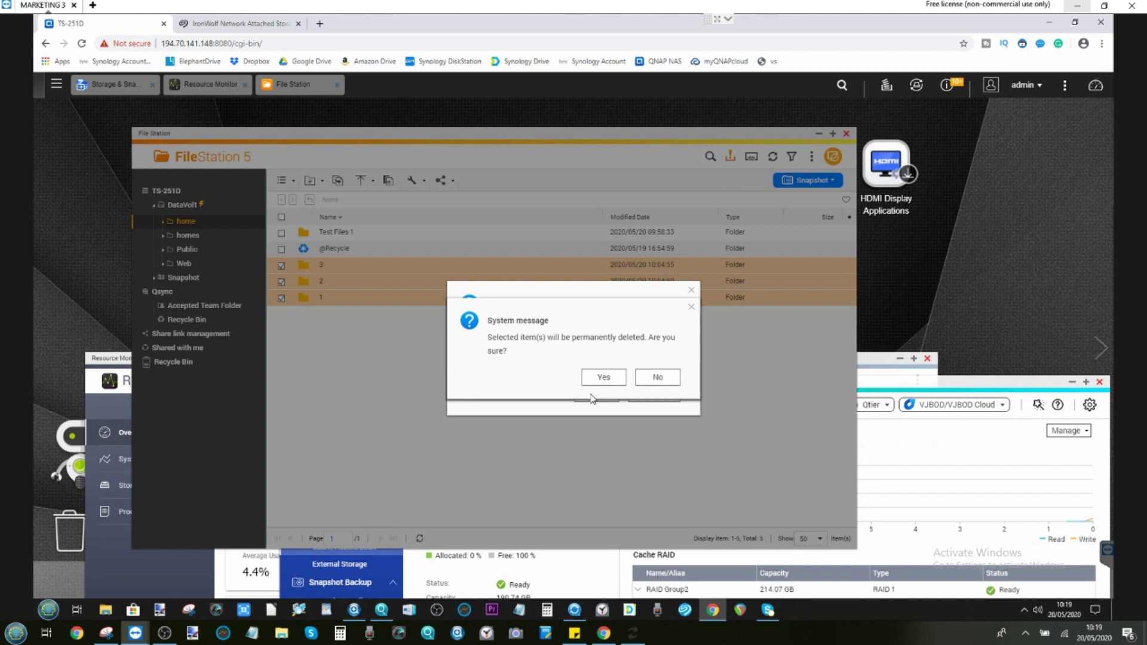
{"action": "left_click", "coordinate": [601, 379]}
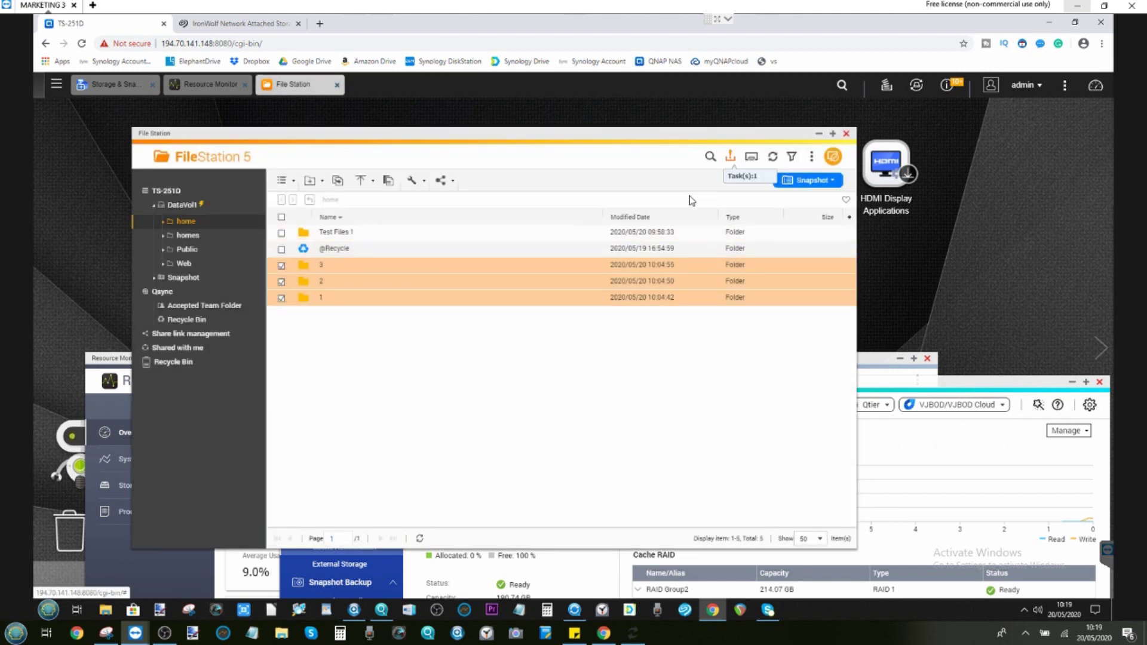
{"action": "left_click", "coordinate": [730, 157]}
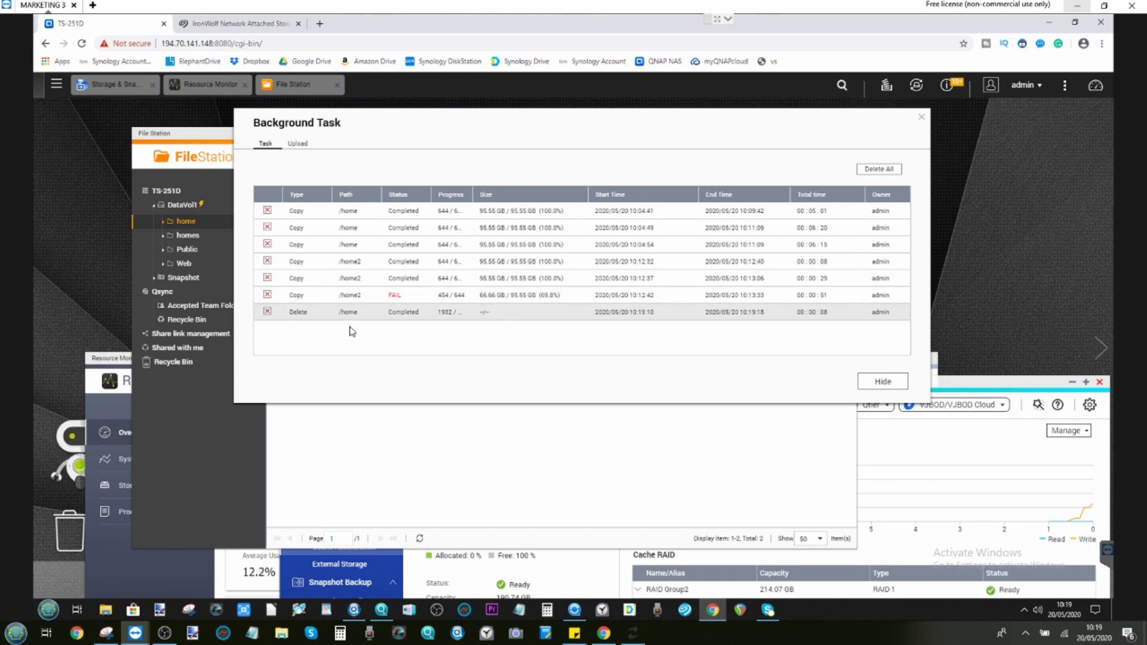
{"action": "left_click", "coordinate": [267, 312]}
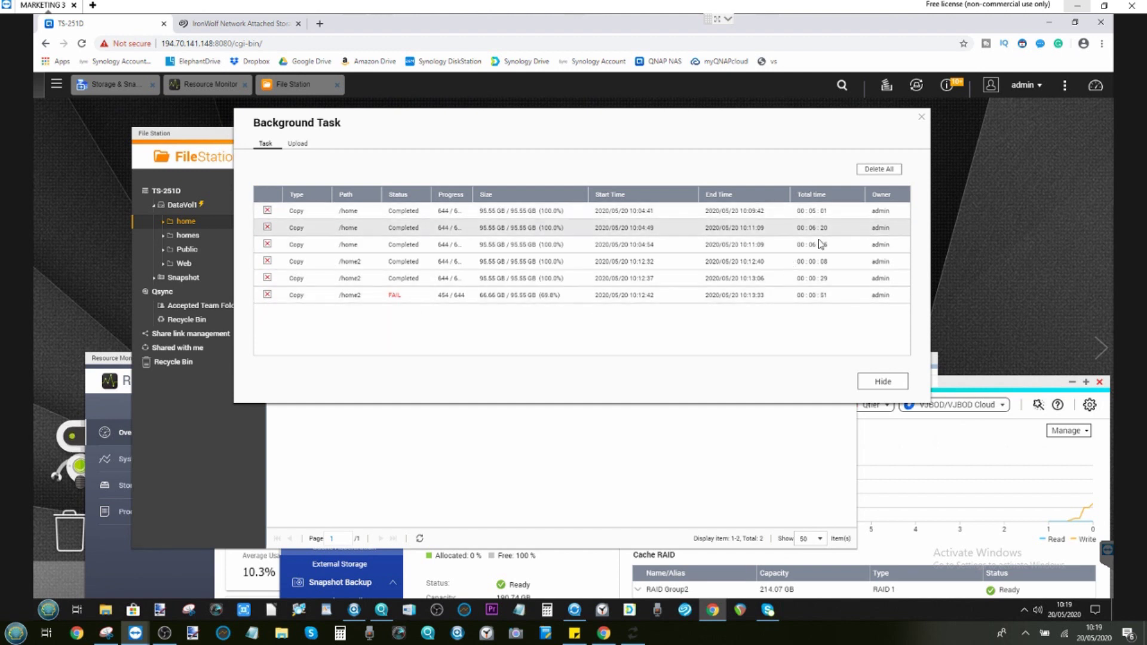
{"action": "left_click", "coordinate": [883, 382]}
{"action": "left_click", "coordinate": [328, 250]}
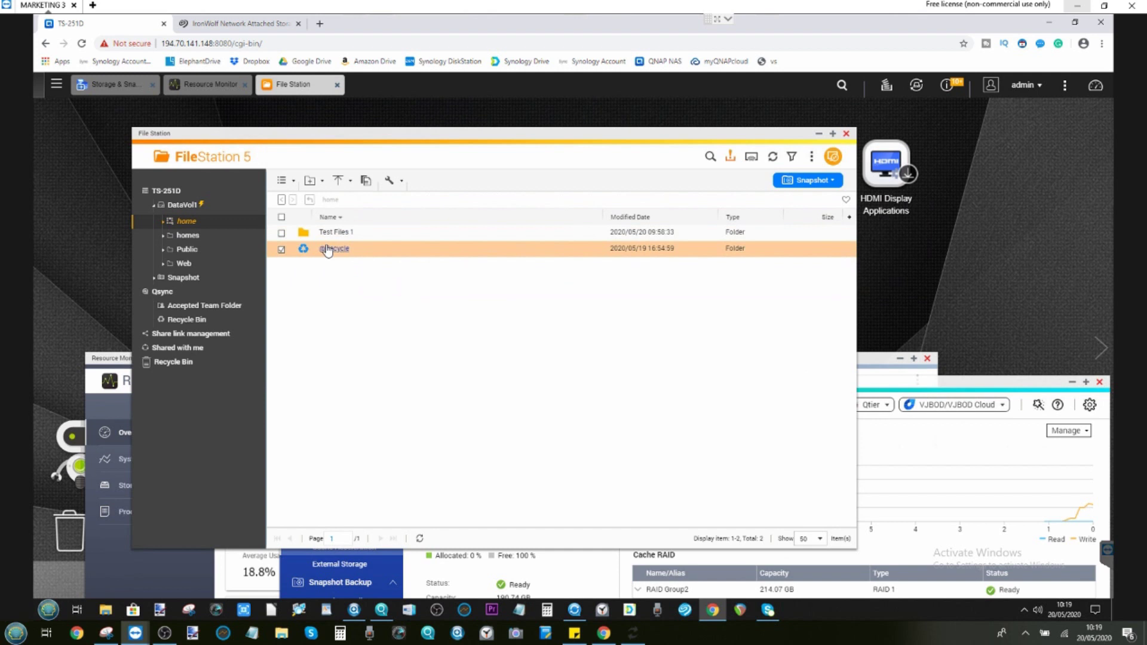
{"action": "double_click", "coordinate": [328, 249]}
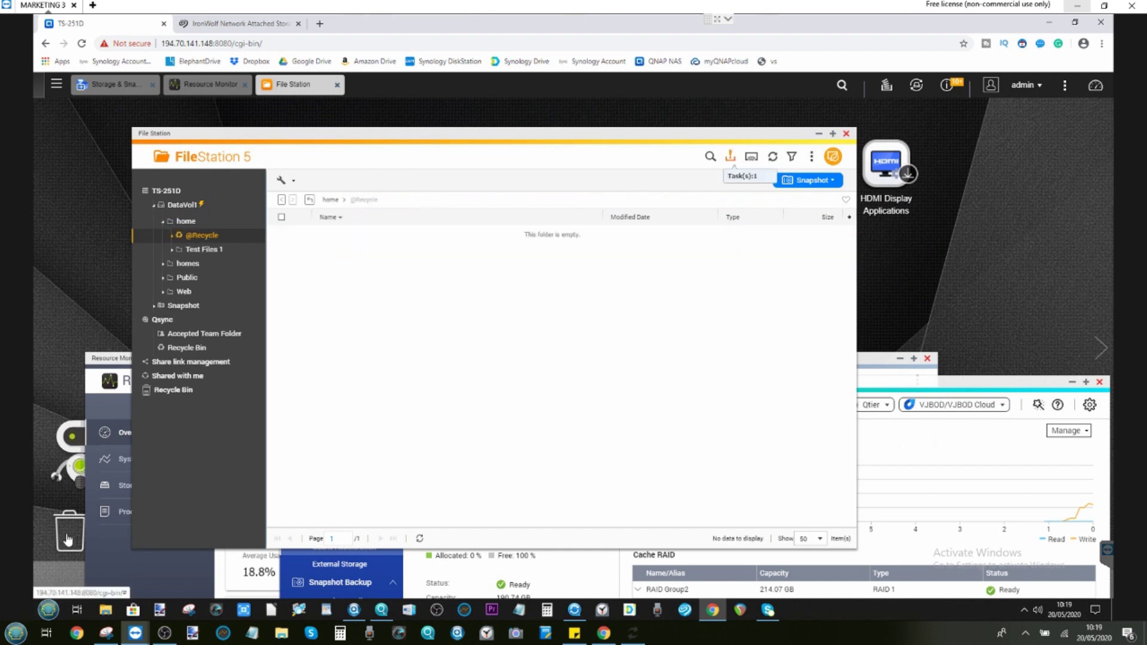
{"action": "left_click", "coordinate": [333, 199]}
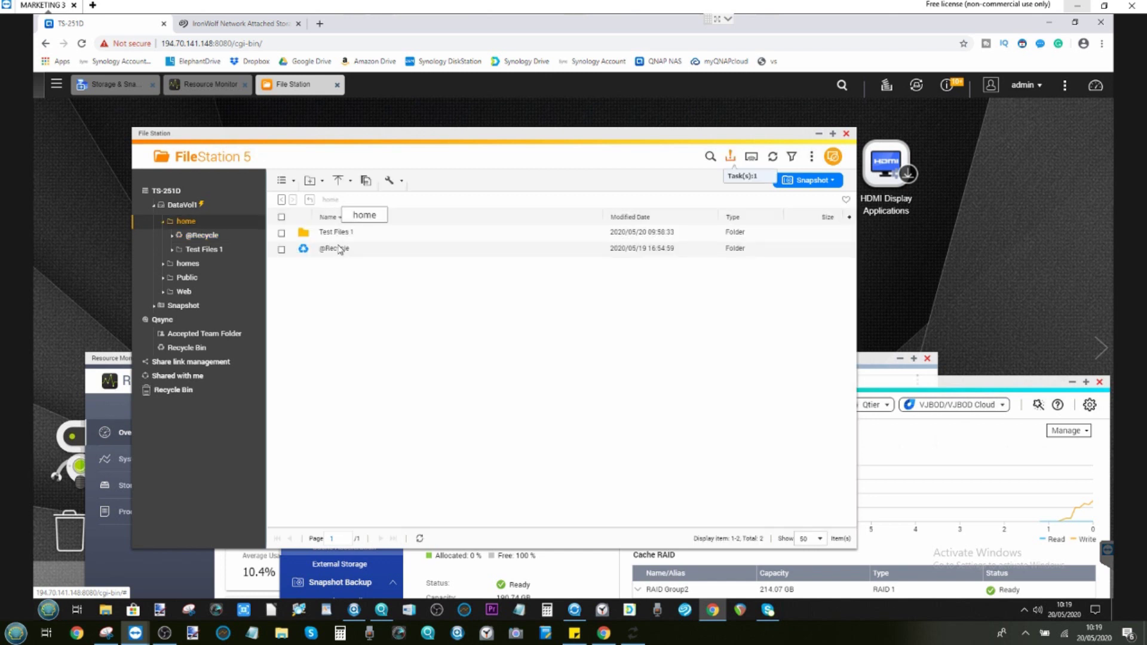
Measure Test Files 1 in Properties (95.55 GB, 647 files), then copy it
{"action": "right_click", "coordinate": [337, 235]}
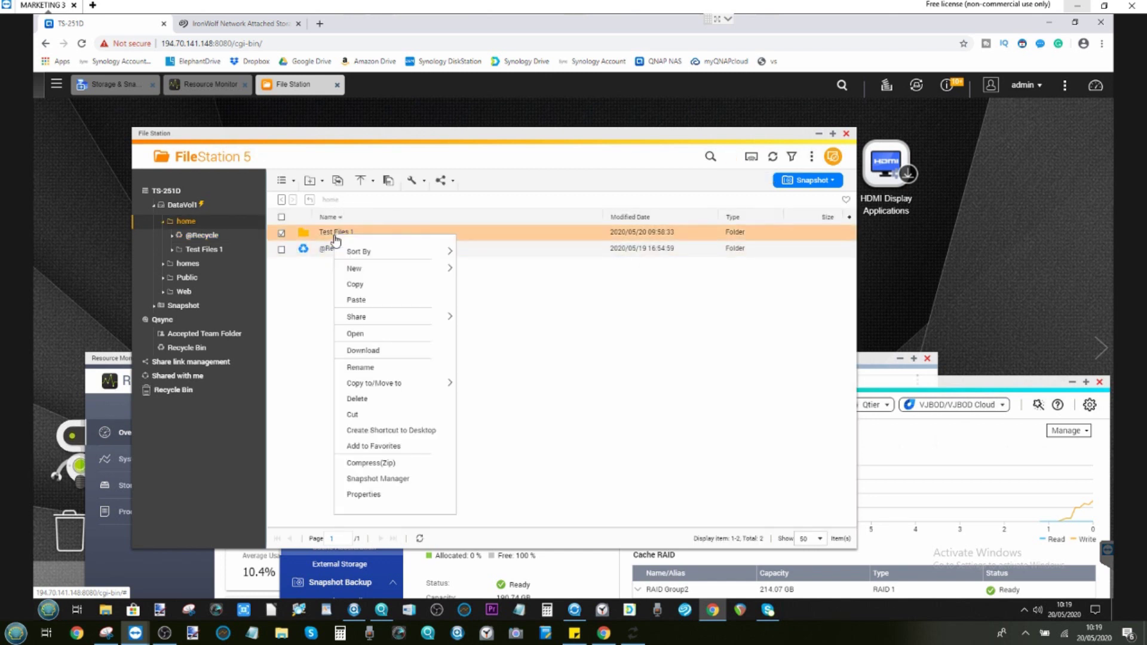
{"action": "left_click", "coordinate": [366, 500]}
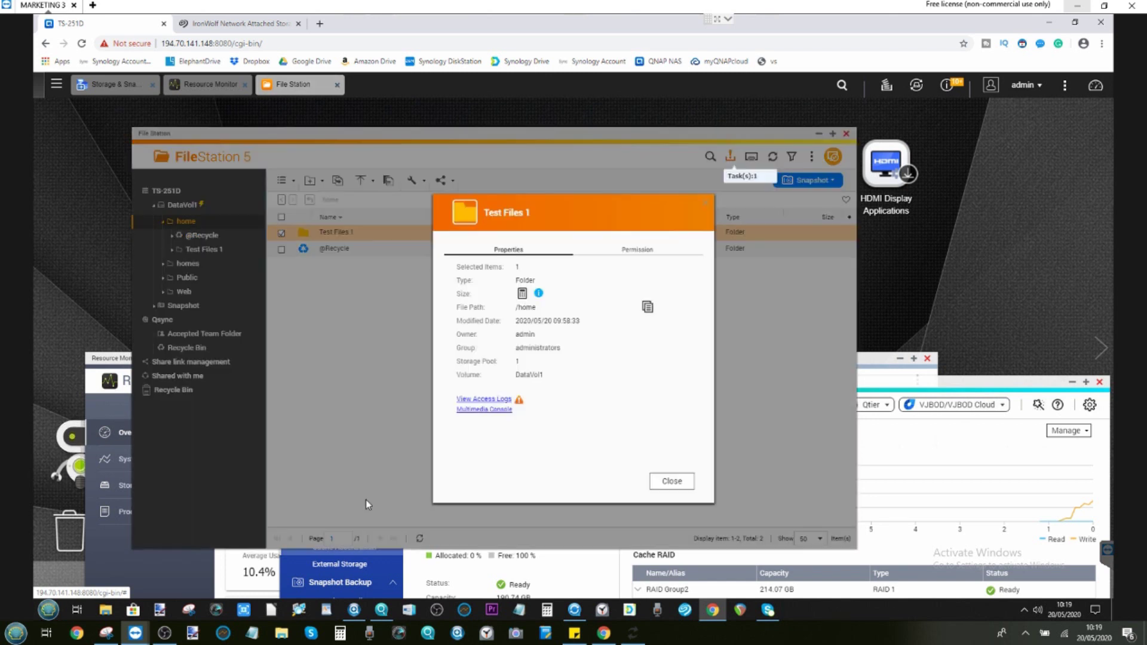
{"action": "left_click", "coordinate": [523, 293]}
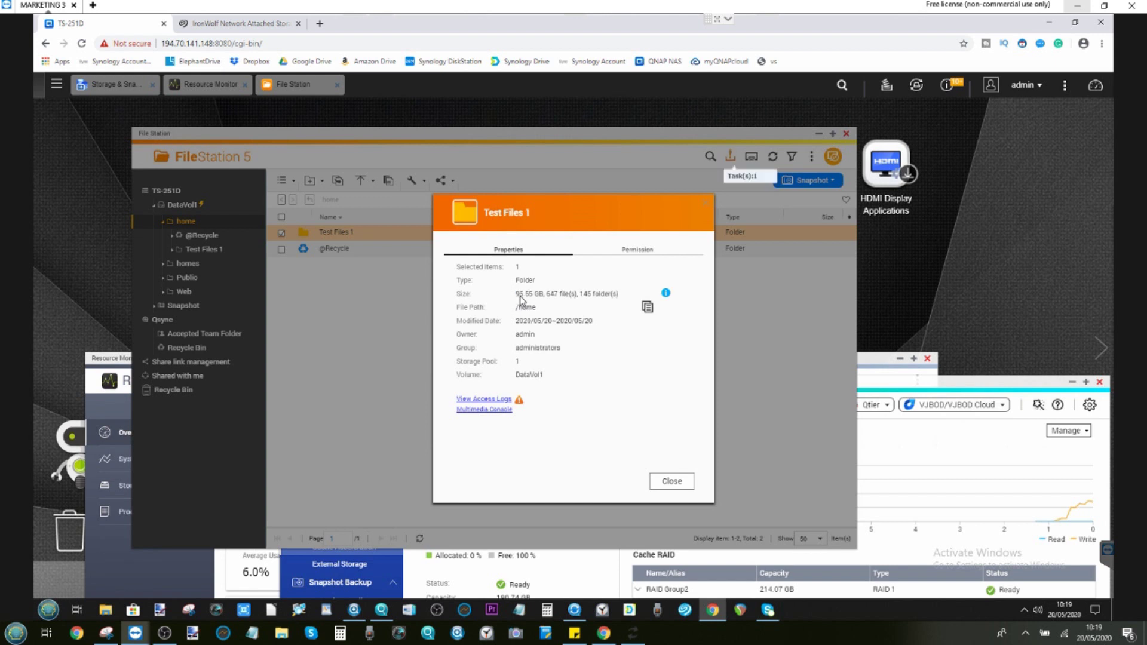
{"action": "left_click", "coordinate": [671, 481]}
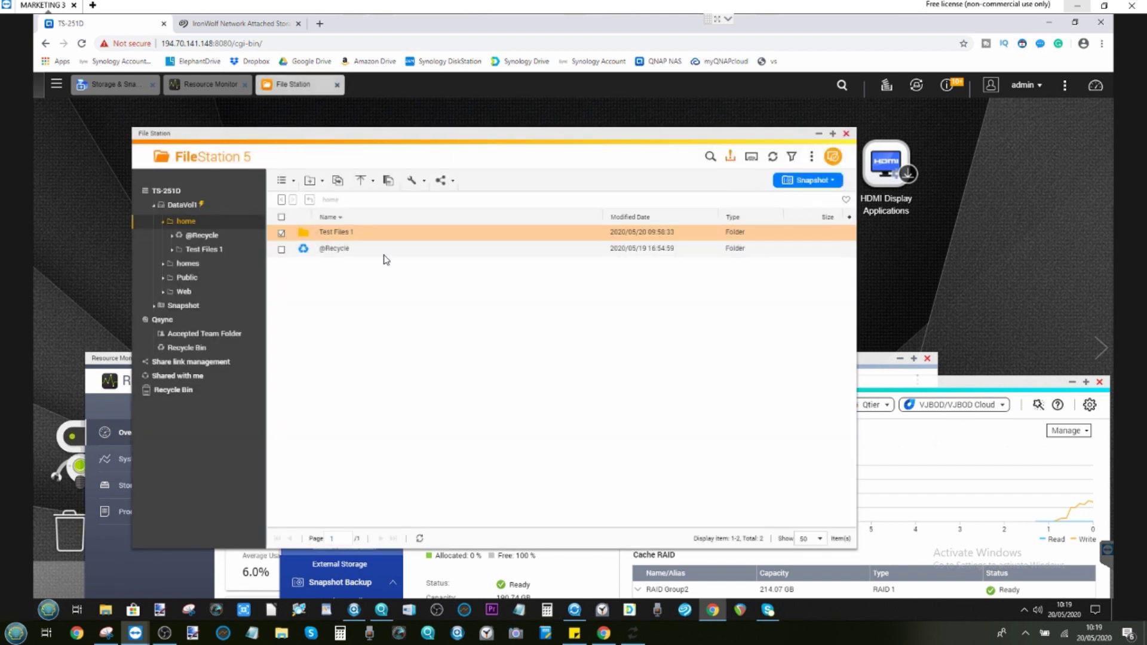
{"action": "right_click", "coordinate": [349, 236]}
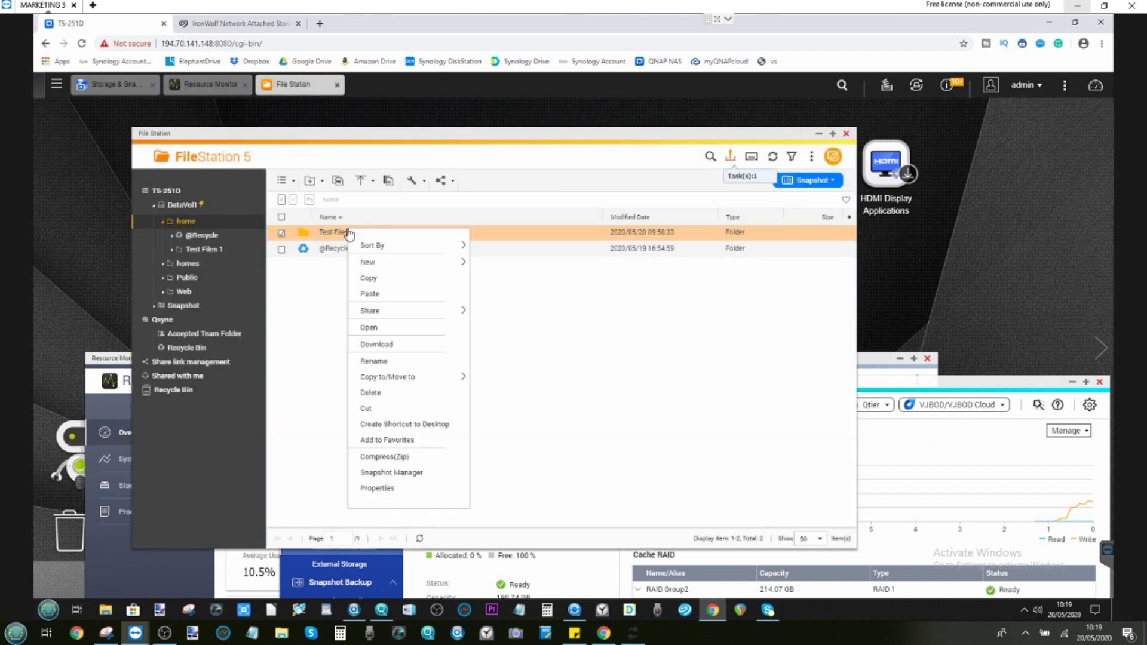
{"action": "left_click", "coordinate": [383, 286]}
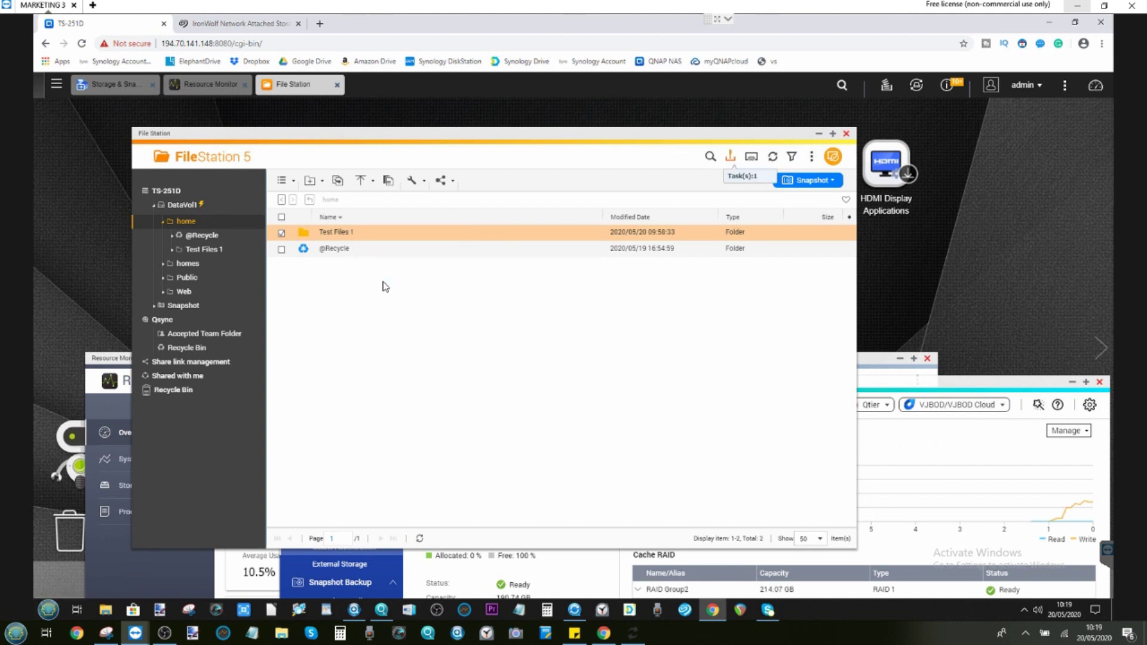
Create new folders 1, 2 and 3 in the home folder
{"action": "left_click", "coordinate": [281, 236]}
{"action": "right_click", "coordinate": [319, 303]}
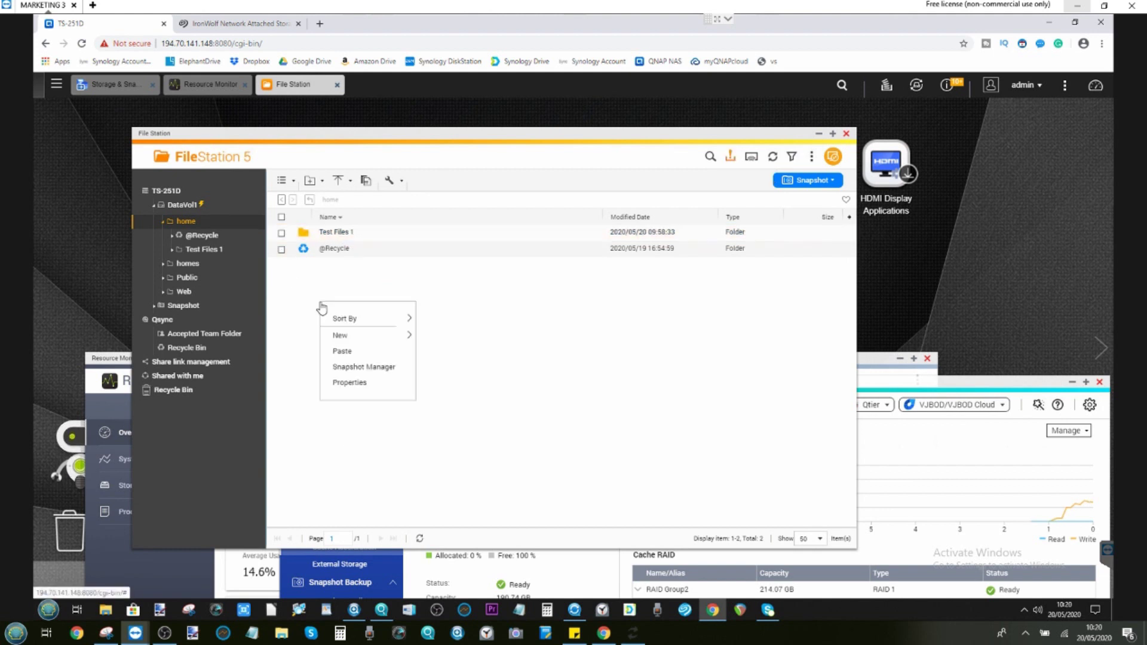
{"action": "left_click", "coordinate": [448, 344]}
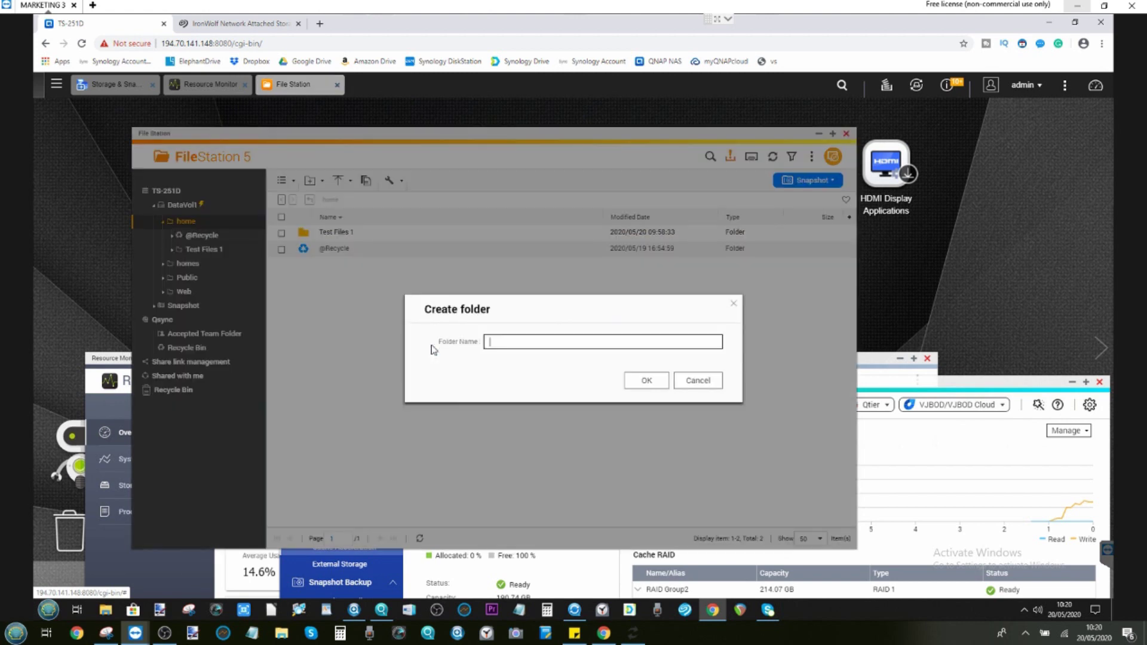
{"action": "type", "text": "1"}
{"action": "left_click", "coordinate": [647, 380]}
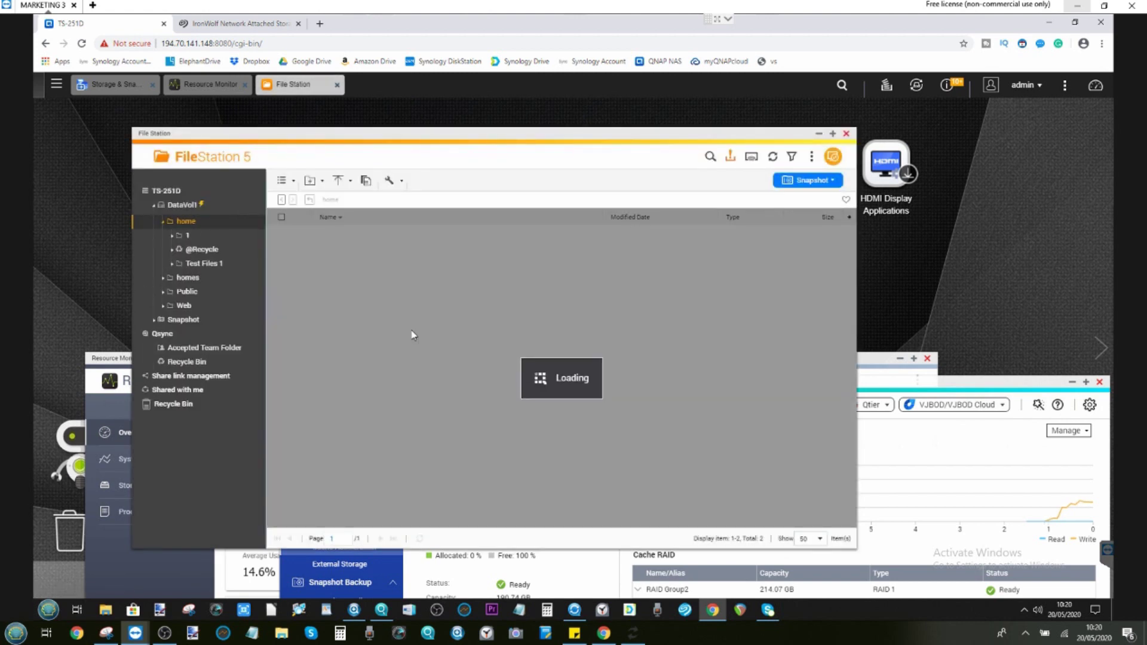
{"action": "right_click", "coordinate": [412, 330]}
{"action": "mouse_move", "coordinate": [457, 363]}
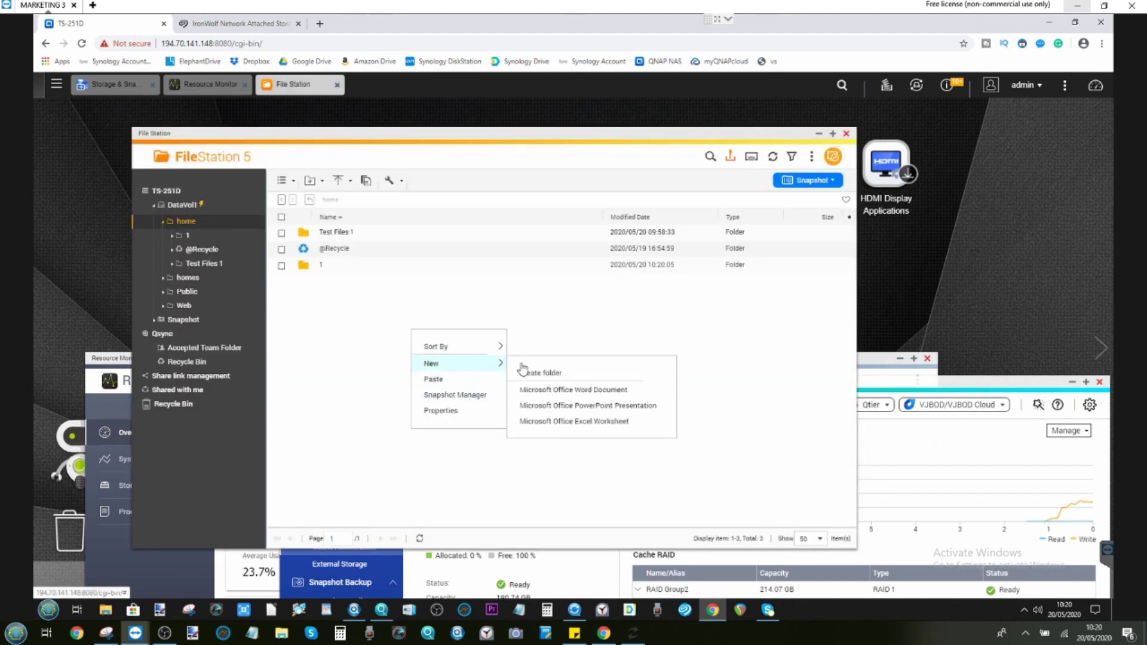
{"action": "left_click", "coordinate": [539, 364]}
{"action": "type", "text": "2"}
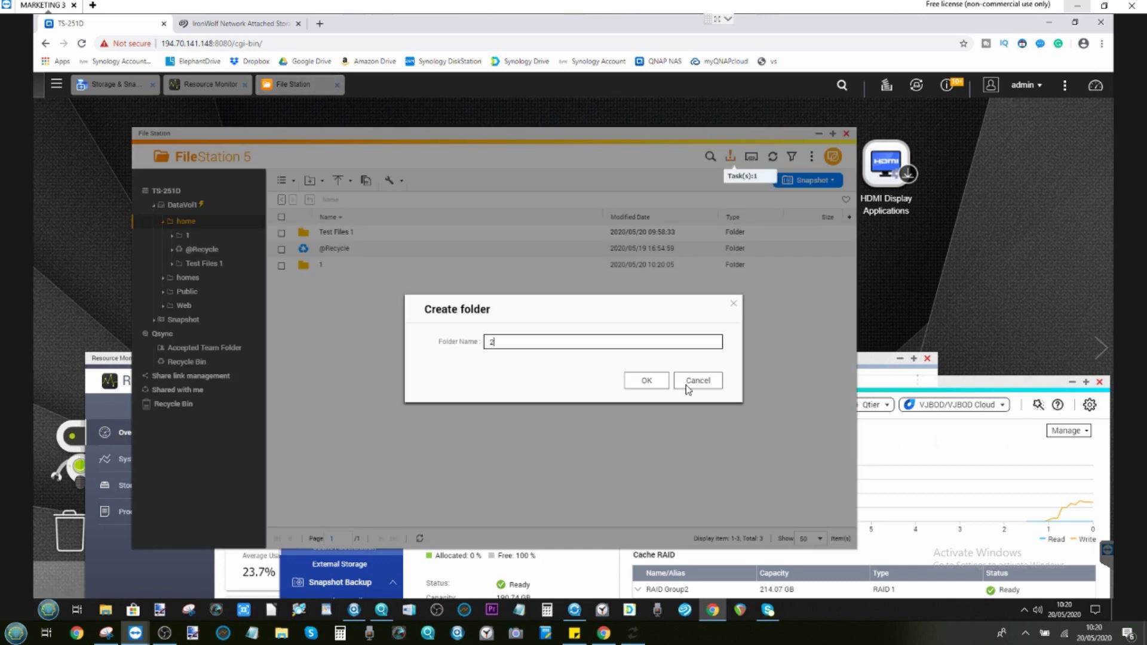
{"action": "left_click", "coordinate": [647, 381]}
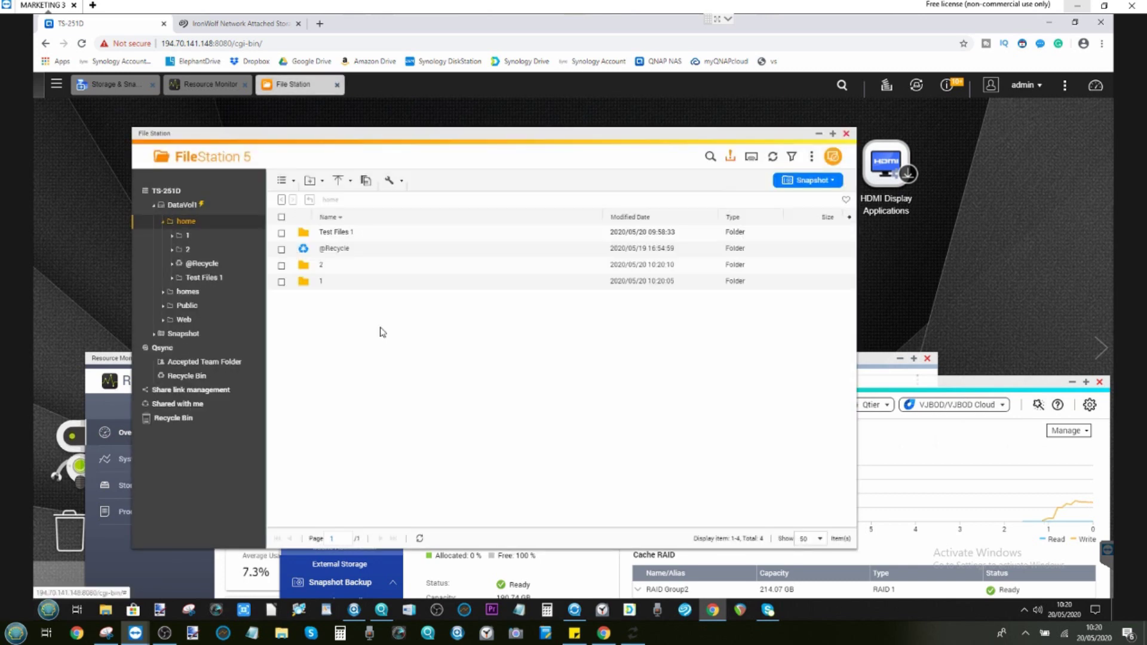
{"action": "right_click", "coordinate": [381, 327]}
{"action": "mouse_move", "coordinate": [400, 361]}
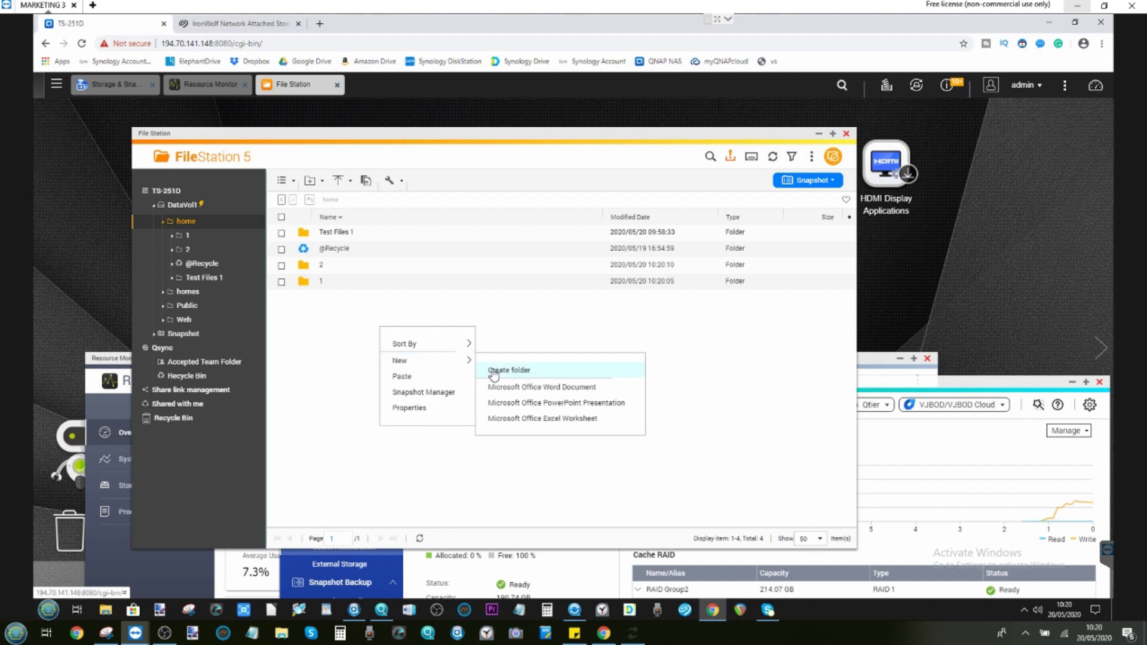
{"action": "left_click", "coordinate": [494, 372]}
{"action": "type", "text": "3"}
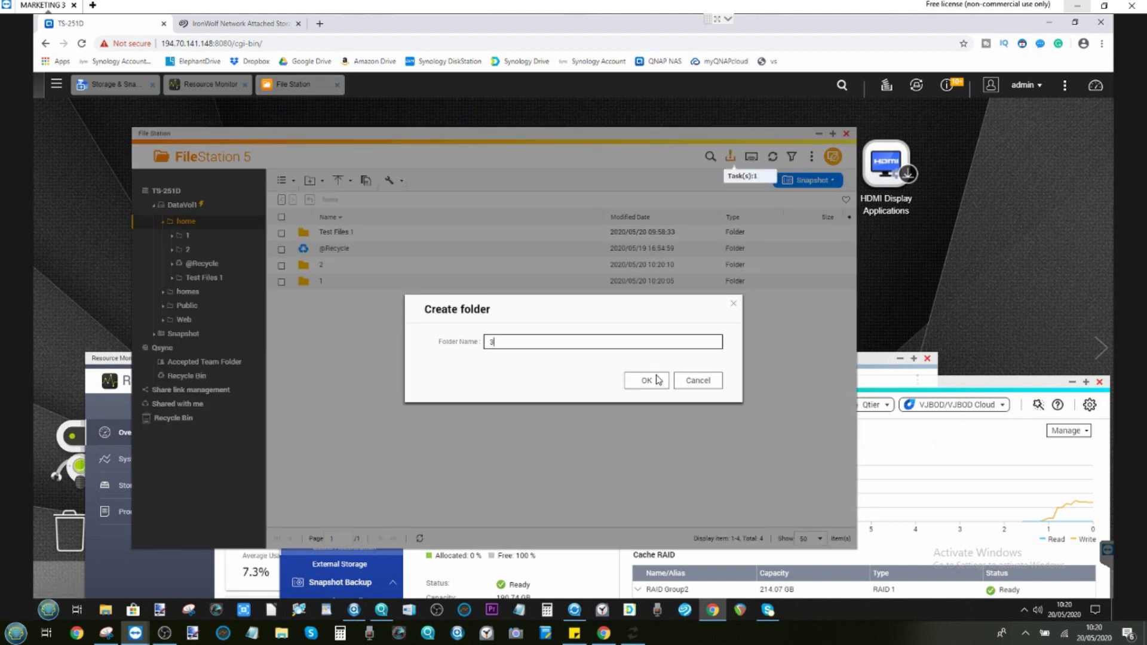
{"action": "left_click", "coordinate": [651, 381]}
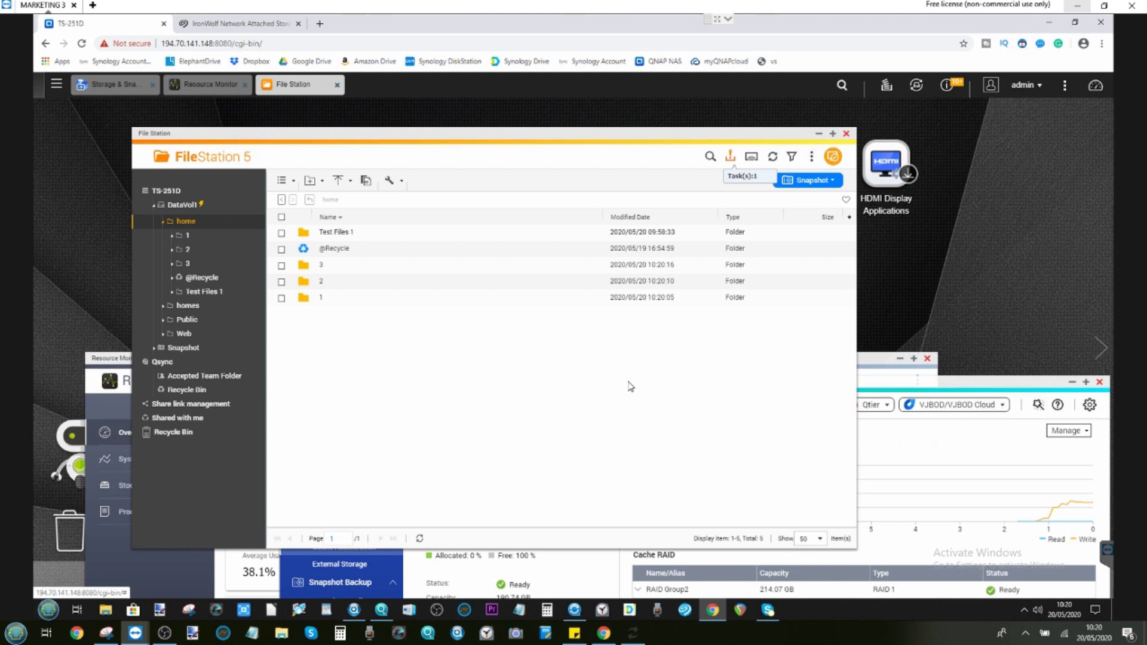
Paste Test Files 1 into folders 1 and 2
{"action": "double_click", "coordinate": [322, 302]}
{"action": "right_click", "coordinate": [394, 310]}
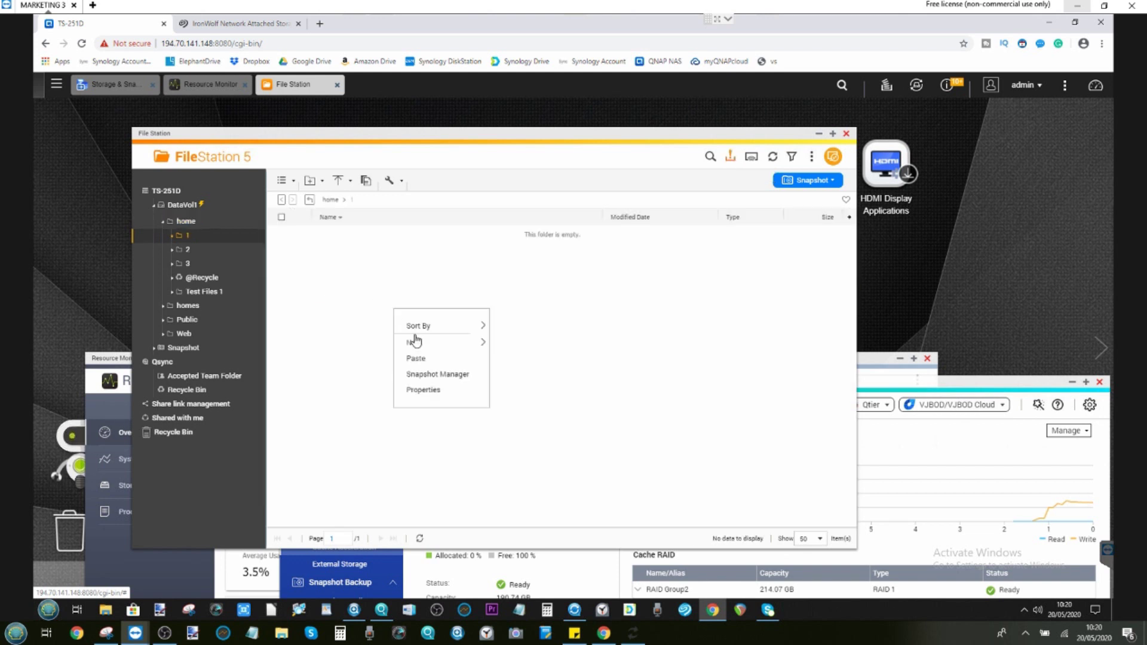
{"action": "left_click", "coordinate": [418, 359]}
{"action": "left_click", "coordinate": [330, 199]}
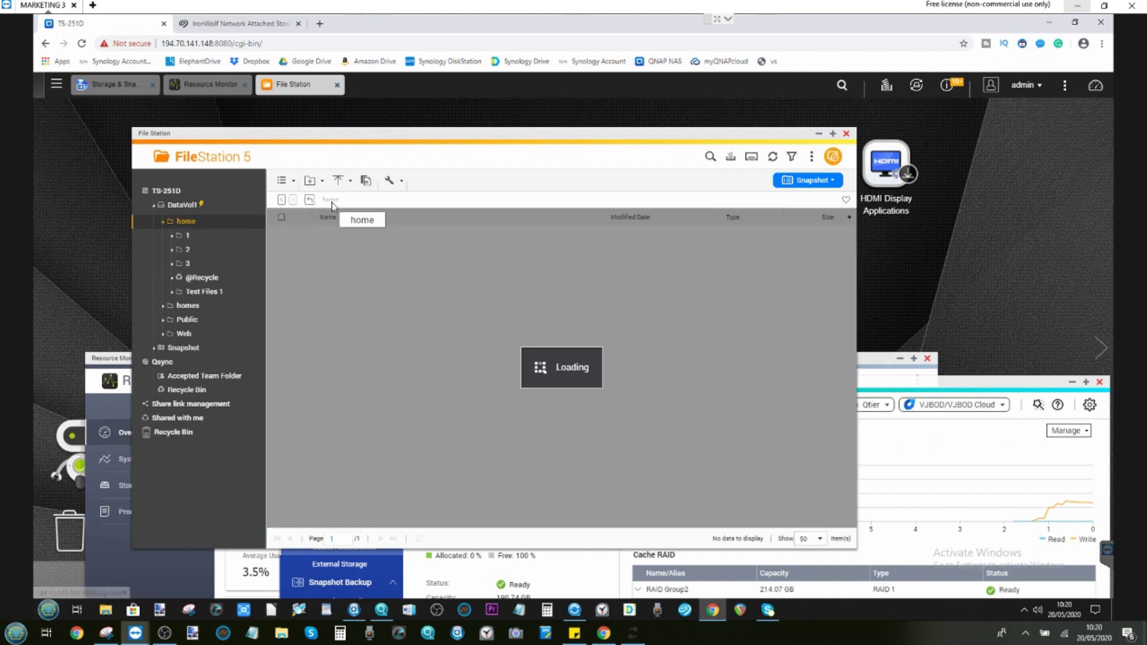
{"action": "double_click", "coordinate": [329, 281]}
{"action": "right_click", "coordinate": [334, 305]}
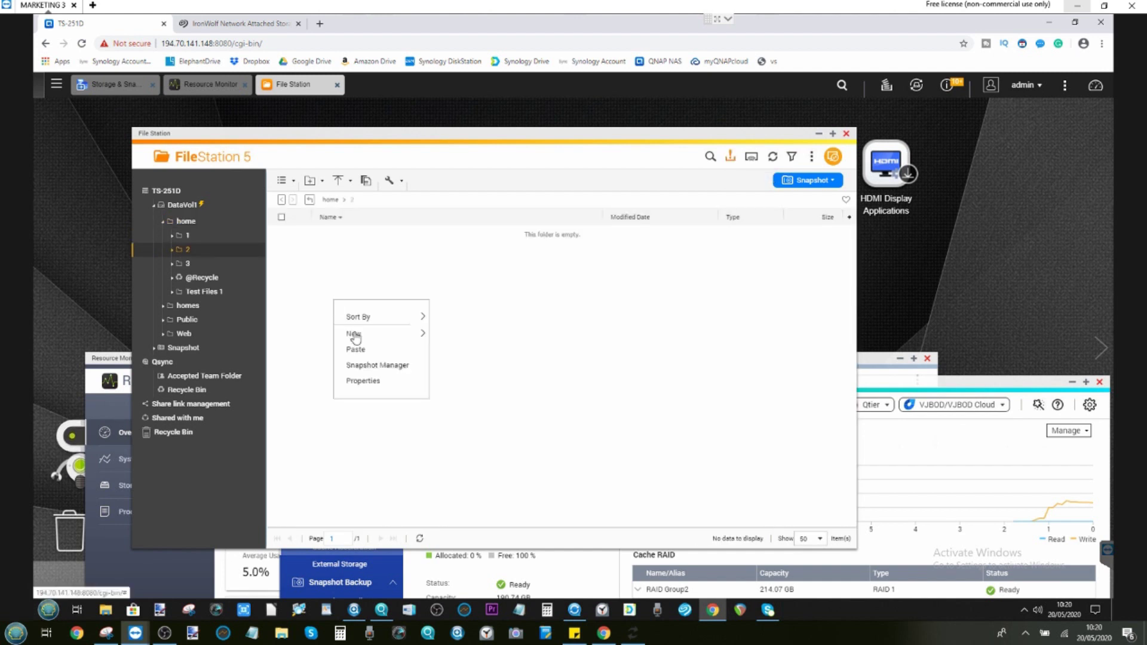
{"action": "left_click", "coordinate": [357, 350]}
{"action": "left_click", "coordinate": [331, 199]}
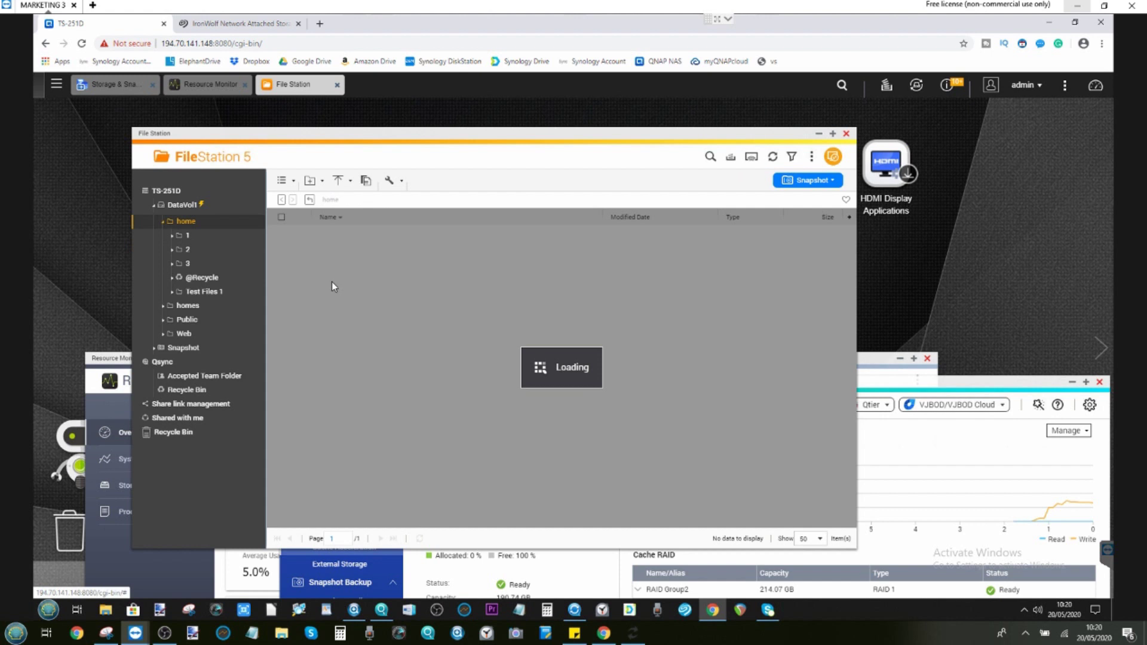
Paste Test Files 1 into folder 3 and return to the home folder
{"action": "left_click", "coordinate": [324, 265]}
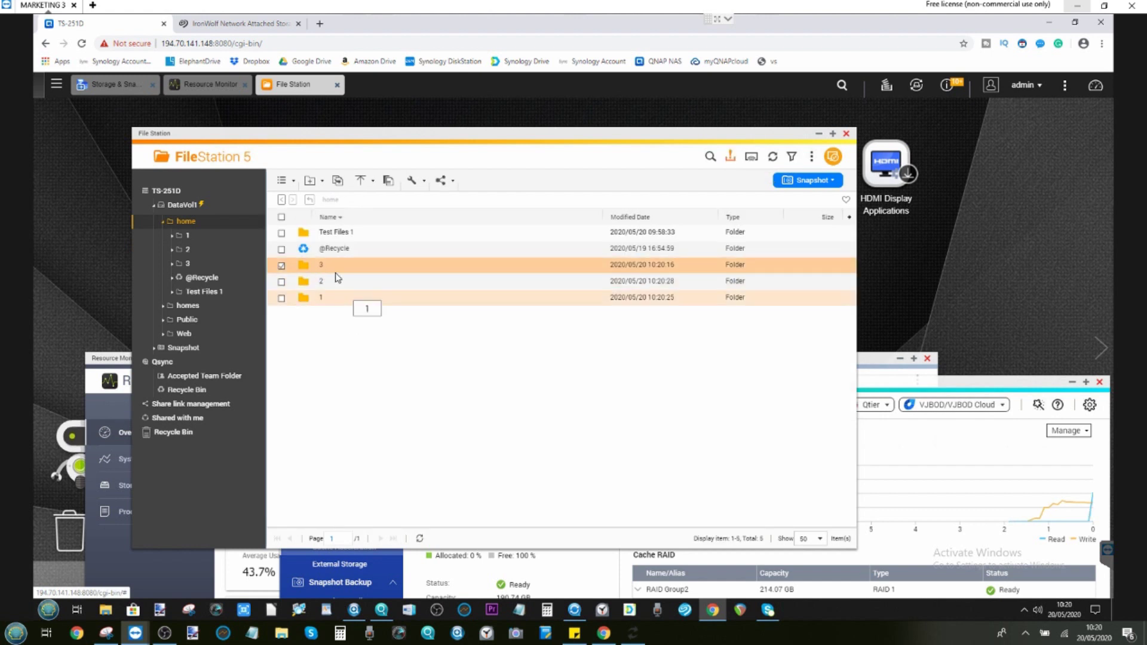
{"action": "double_click", "coordinate": [324, 265]}
{"action": "right_click", "coordinate": [340, 350]}
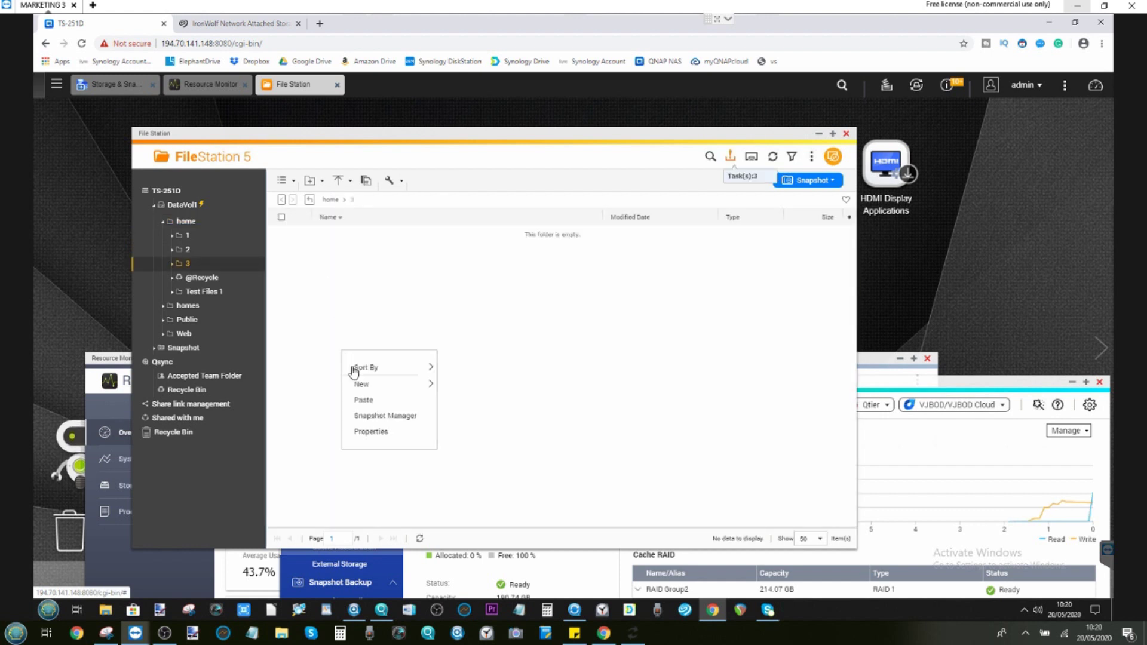
{"action": "left_click", "coordinate": [368, 405]}
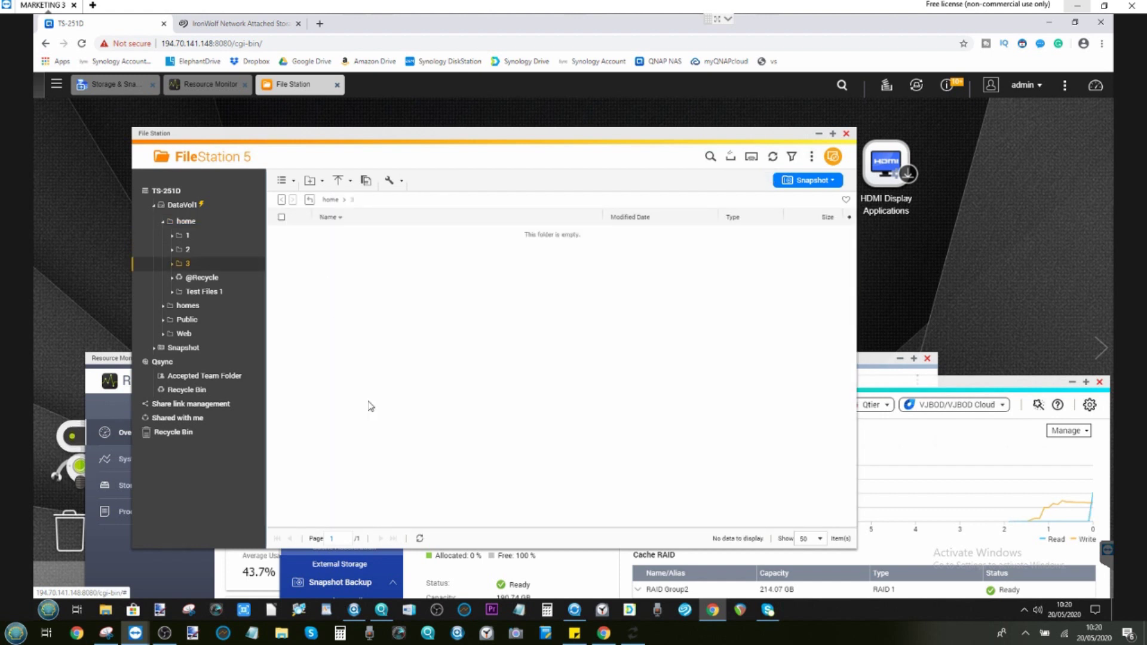
{"action": "left_click", "coordinate": [330, 199]}
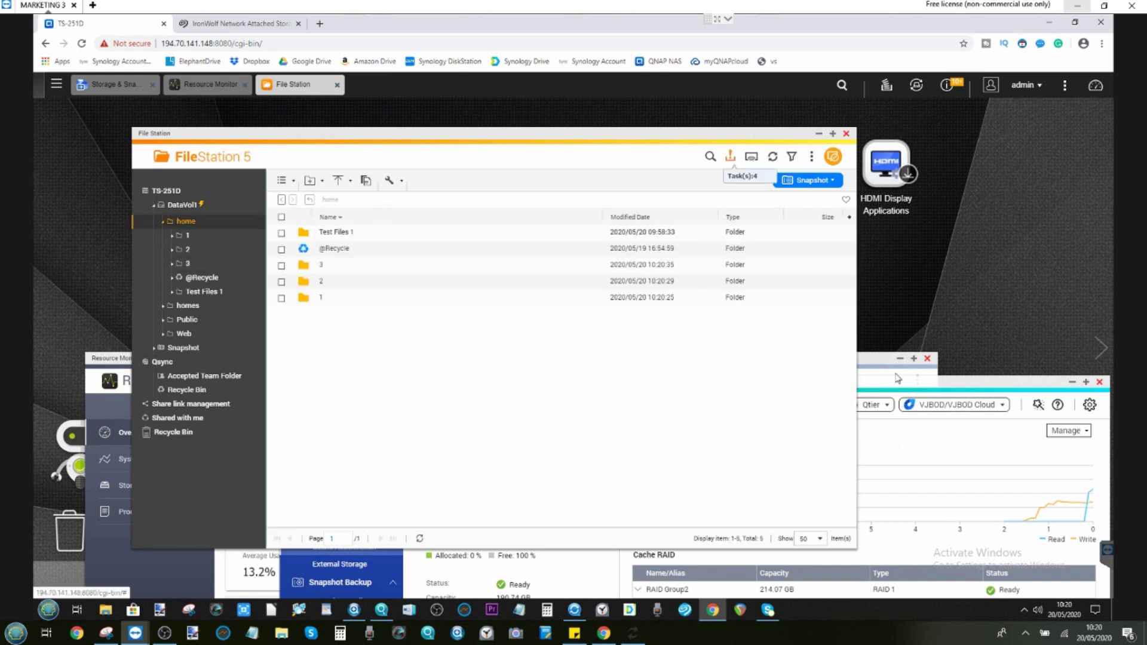
Enlarge and reposition the background task list, with Storage & Snapshots placed below it
{"action": "left_click", "coordinate": [890, 375]}
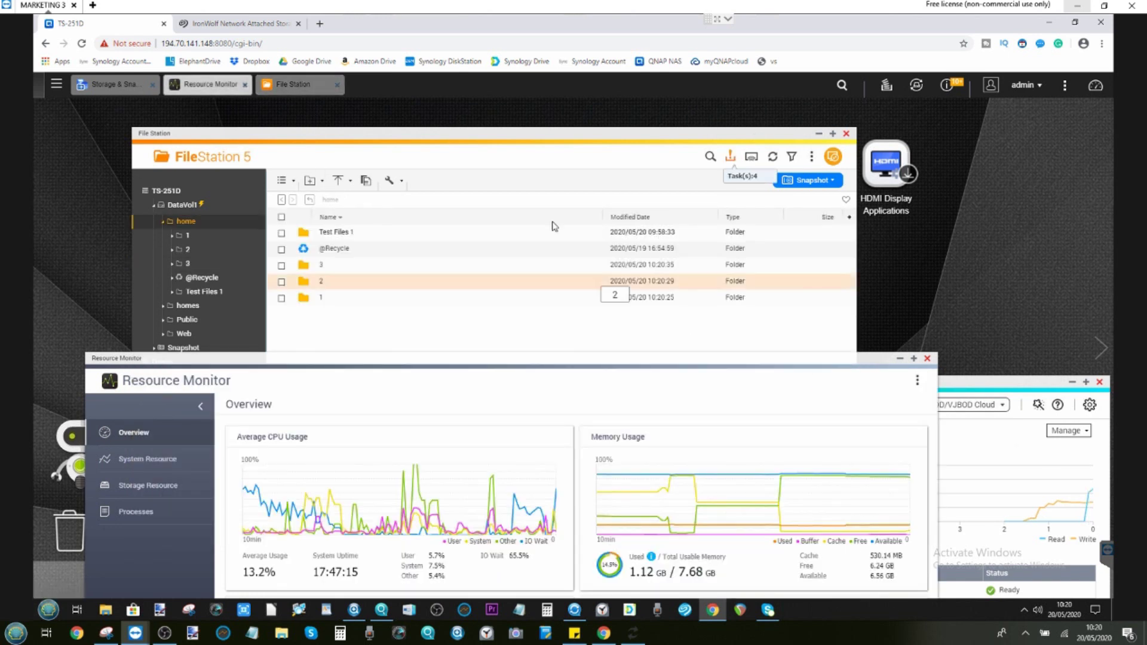
{"action": "left_click", "coordinate": [732, 160]}
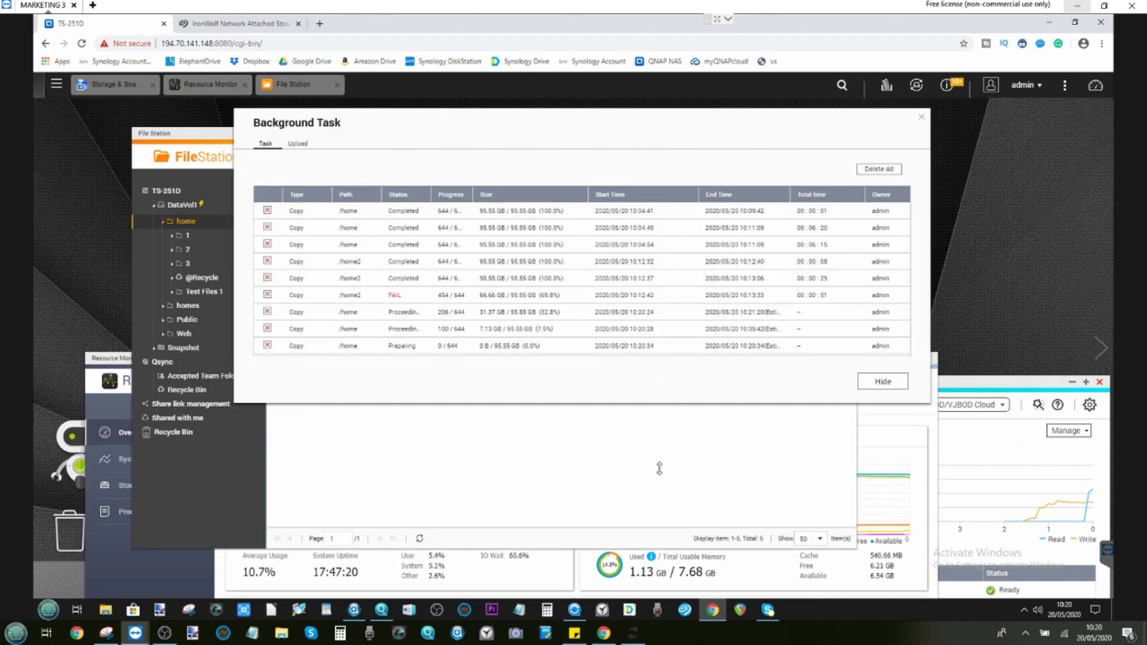
{"action": "left_click_drag", "start_coordinate": [660, 404], "coordinate": [659, 469]}
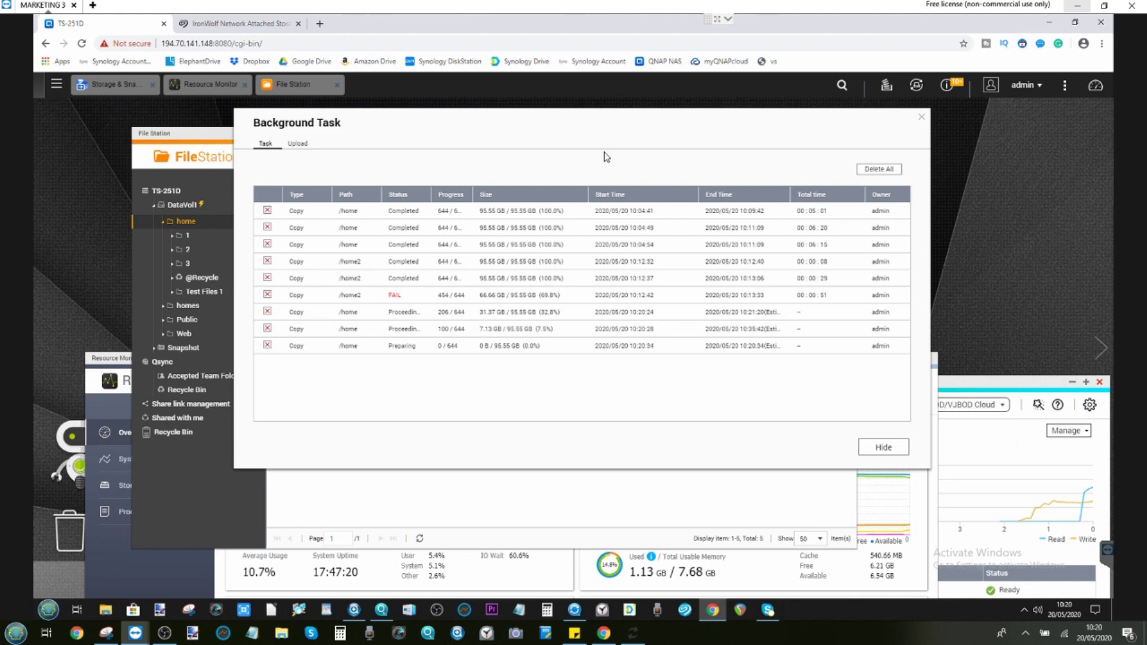
{"action": "left_click_drag", "start_coordinate": [558, 123], "coordinate": [467, 122]}
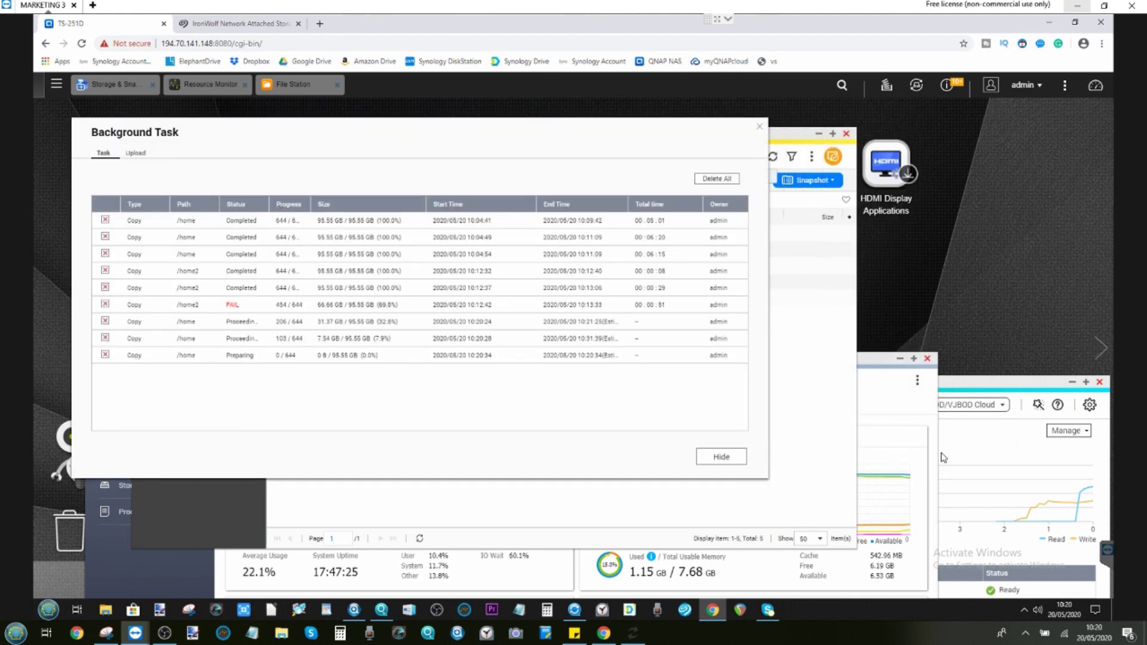
{"action": "left_click", "coordinate": [1023, 453]}
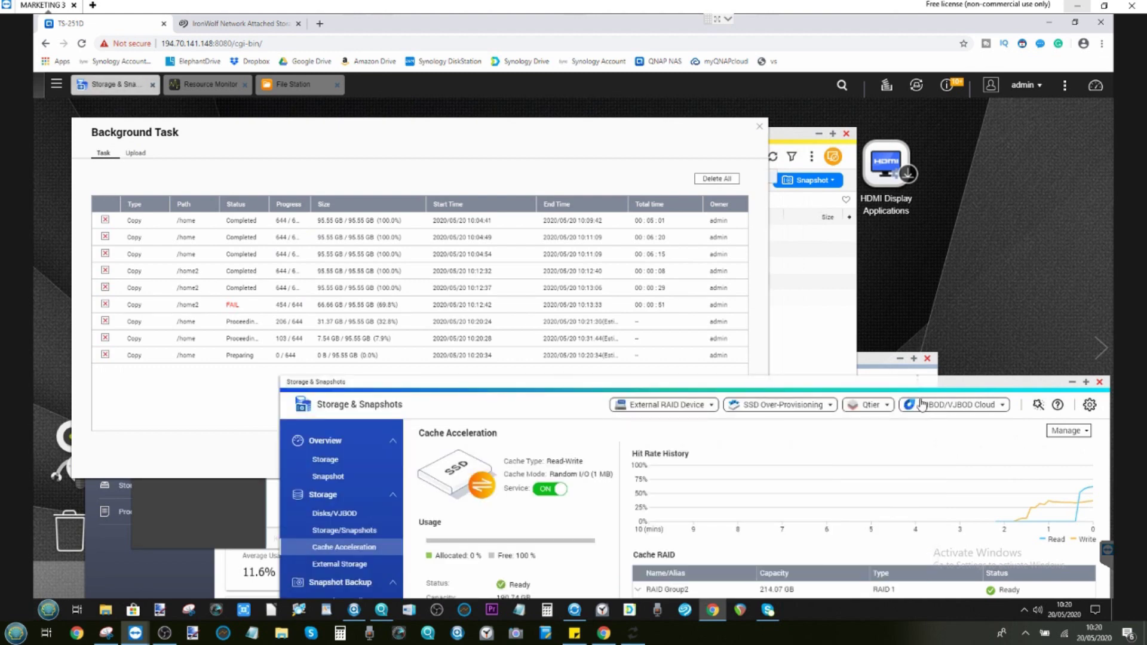
{"action": "left_click_drag", "start_coordinate": [925, 384], "coordinate": [861, 385]}
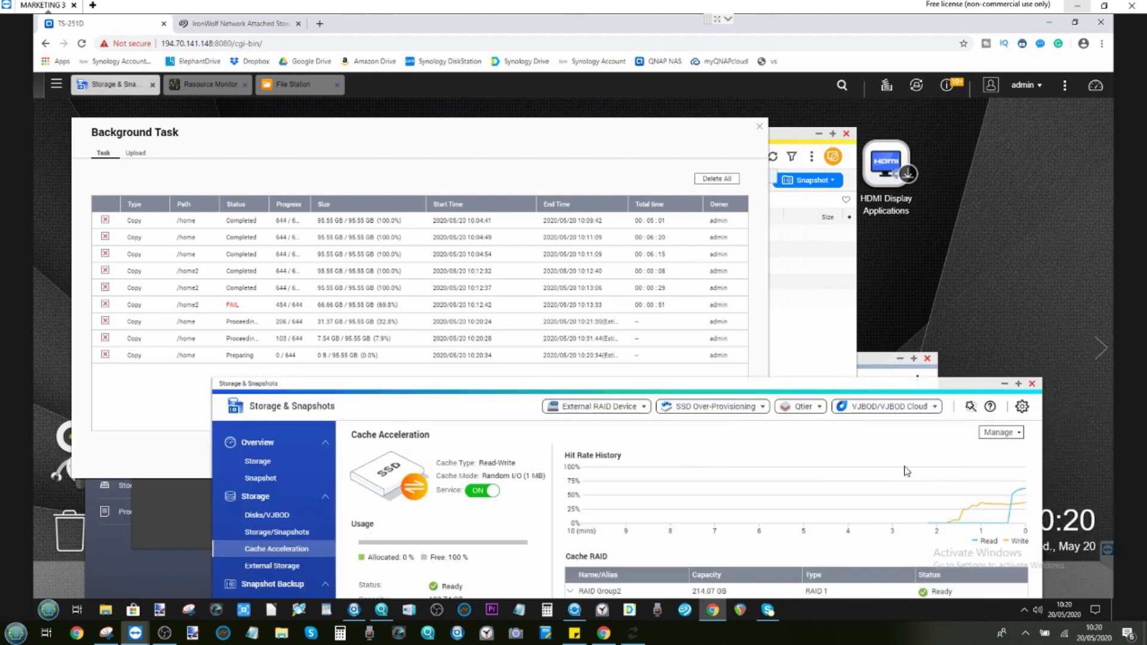